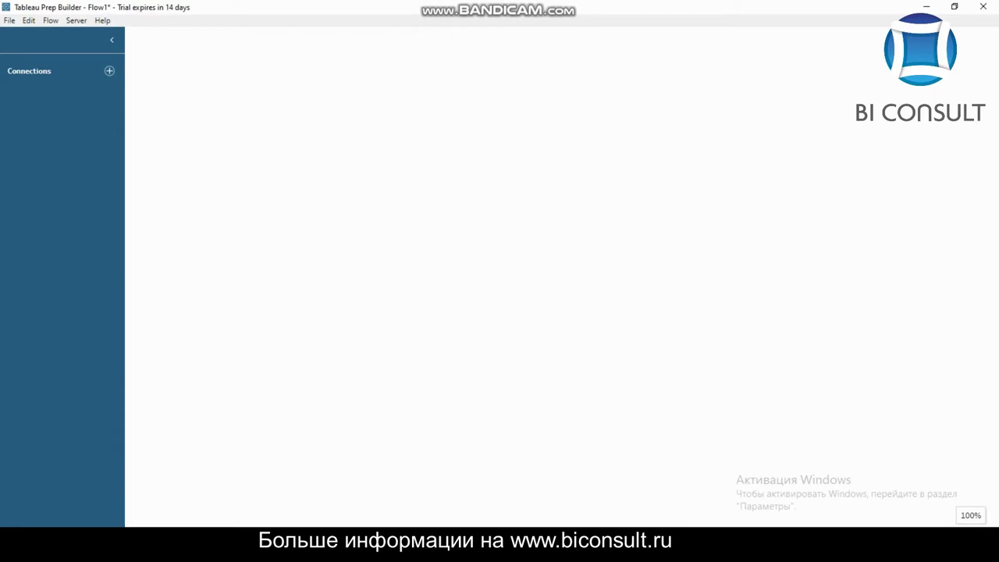
Step: Connect the workbook 05.2018 from the Продажи 2018 folder in File Explorer to the empty flow in Tableau Prep Builder
key(alt+Tab)
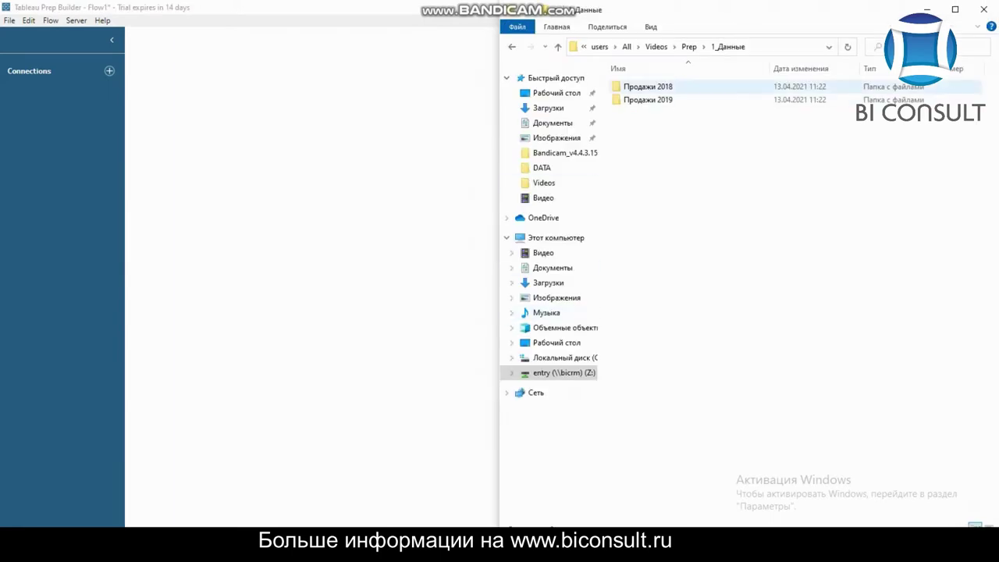
click(648, 86)
double_click(648, 86)
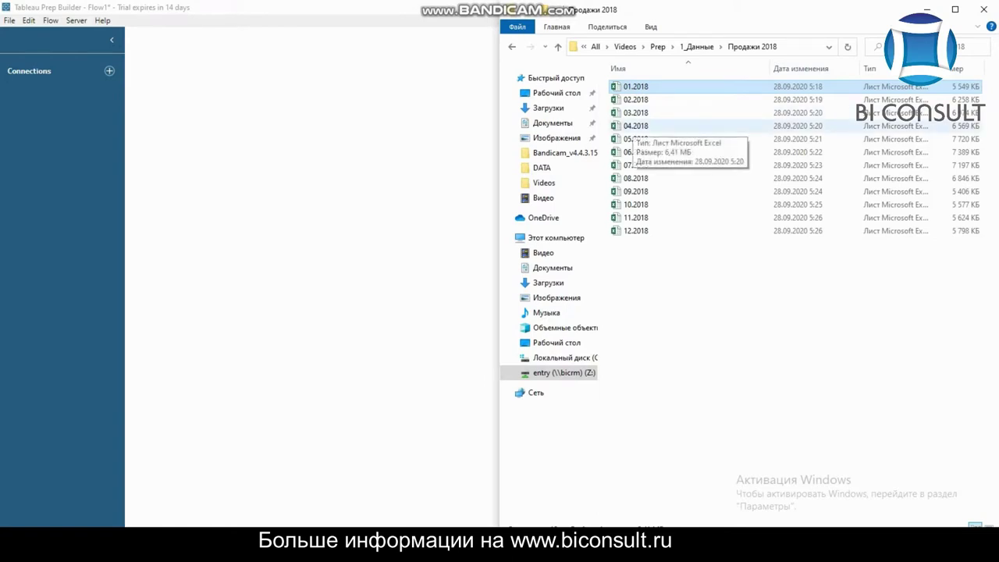
drag(636, 138, 153, 176)
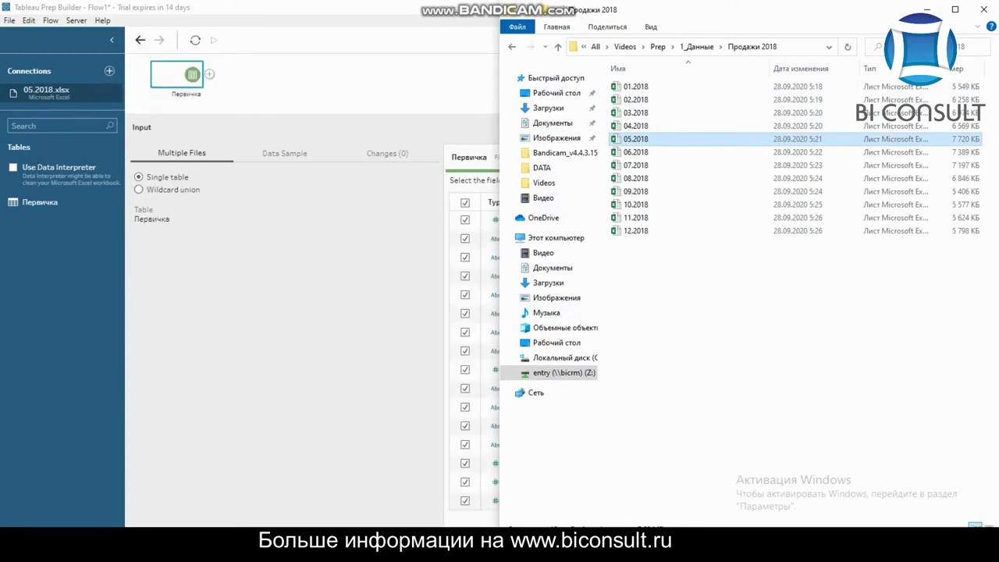
Step: Apply a wildcard union to the Первичка input, covering all files matching * in the 1_Данные folder and its subfolders
click(139, 189)
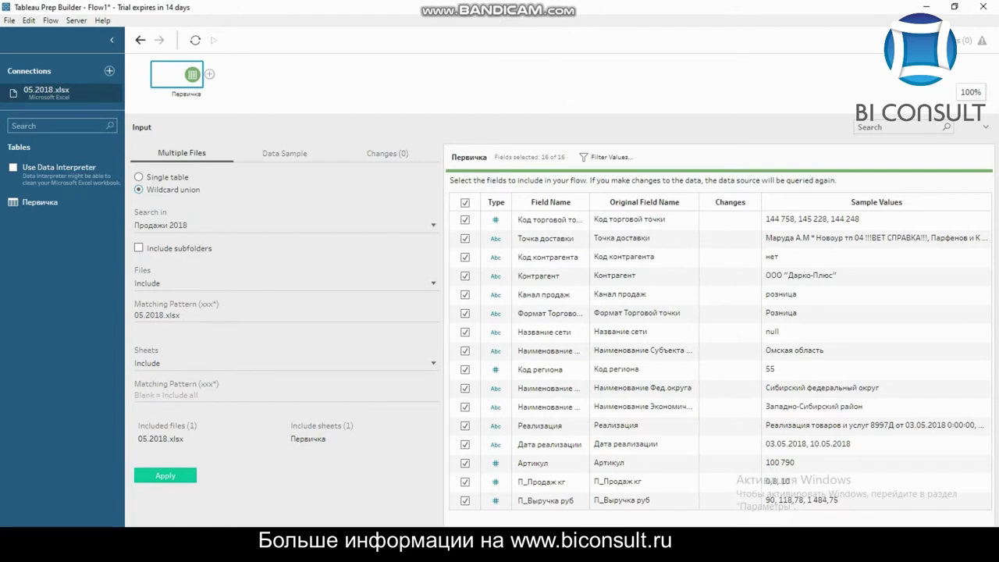
triple_click(156, 314)
text(*)
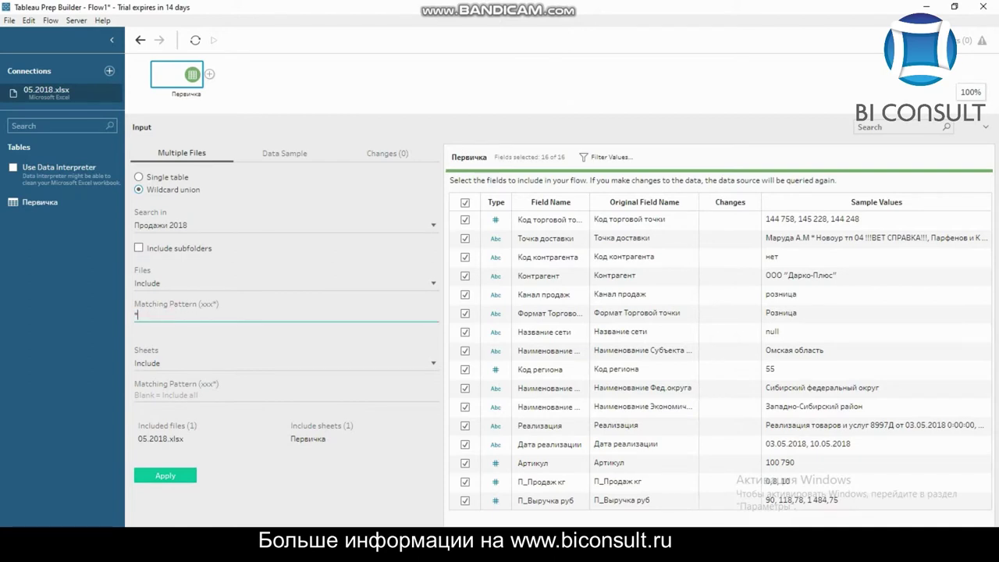
click(284, 225)
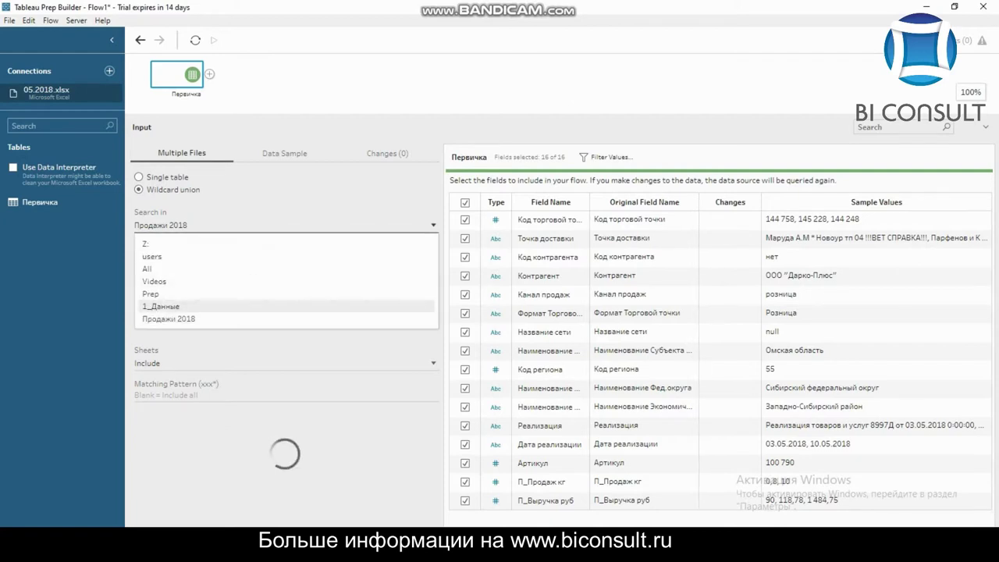
click(161, 306)
click(138, 247)
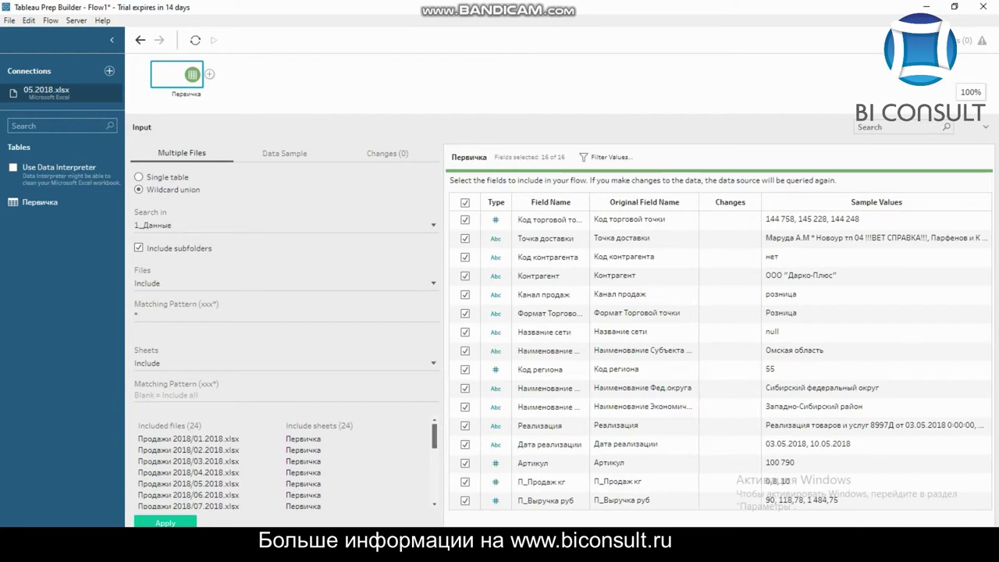
scroll(281, 460, down, 4)
scroll(286, 460, down, 2)
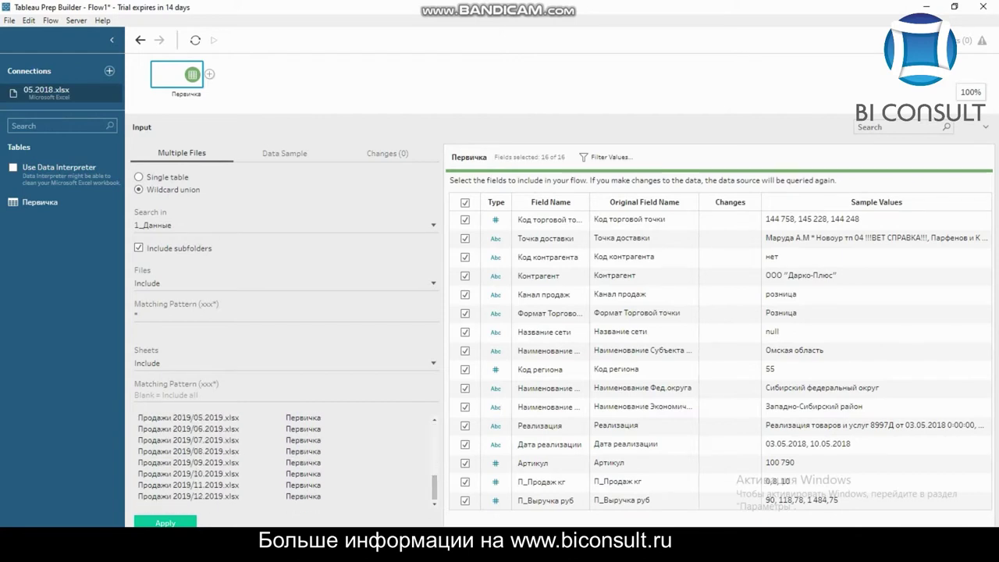
click(165, 521)
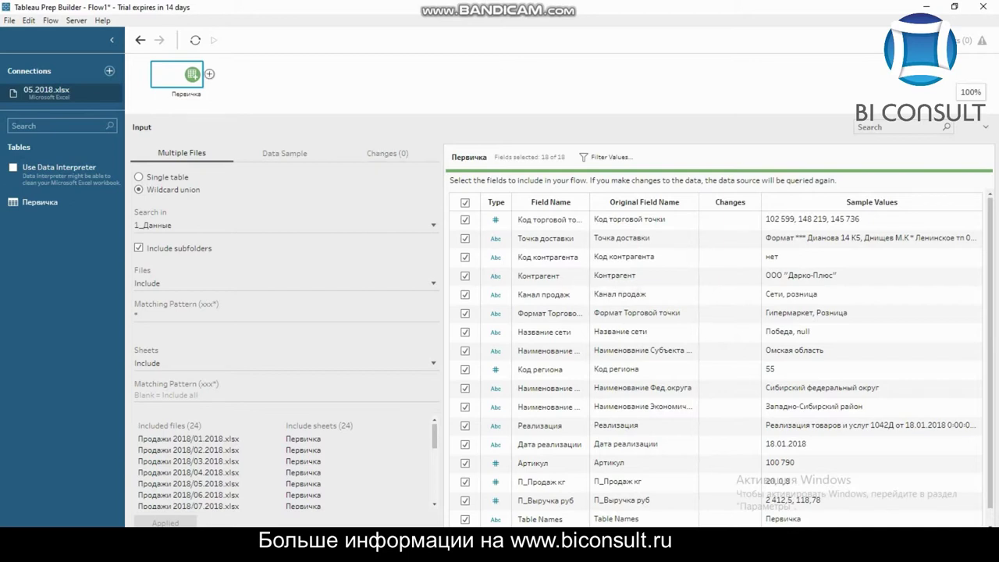
Step: Add a cleaning step after the Первичка input, check the union's file matching pattern, and reopen the cleaning step
click(209, 74)
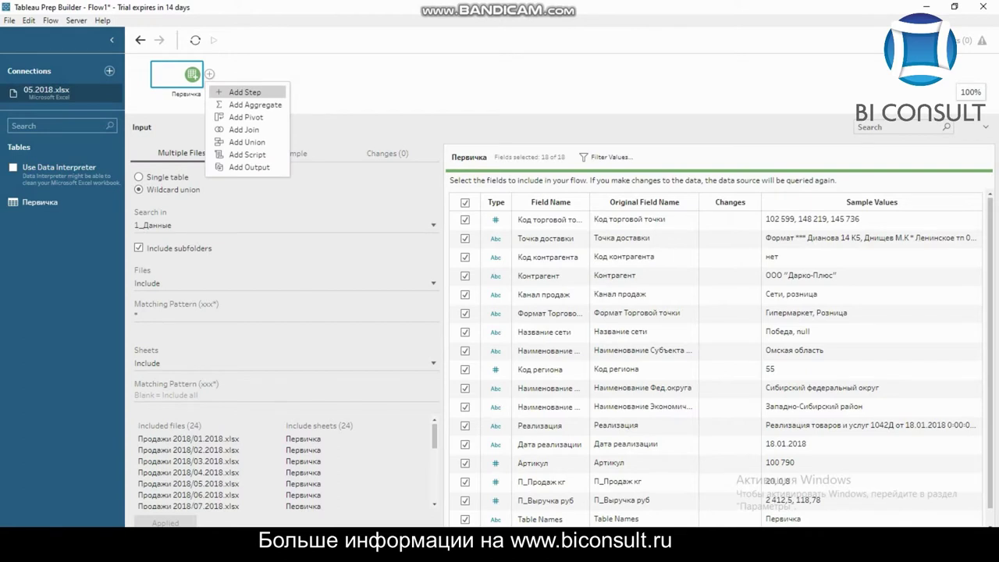
click(245, 92)
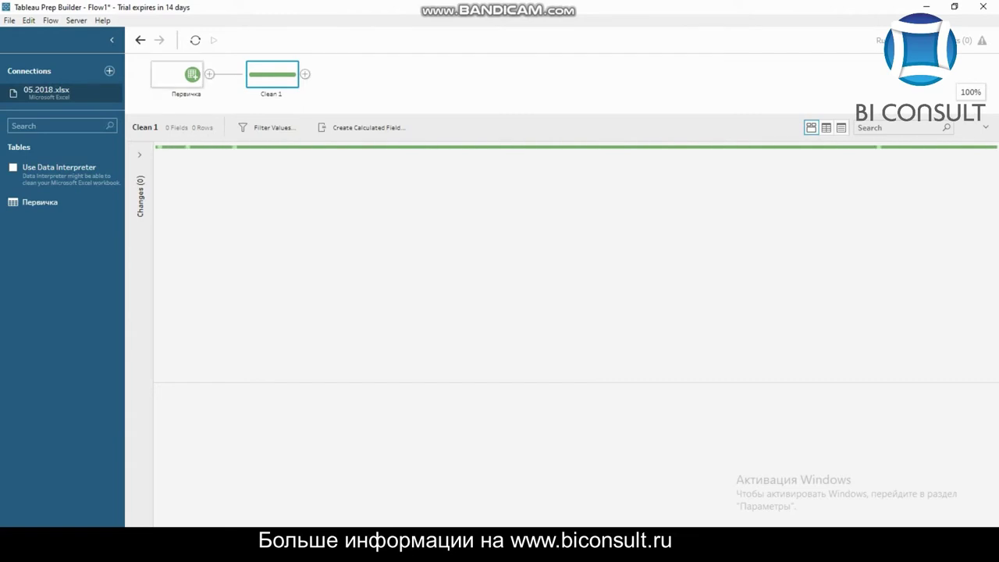
click(176, 74)
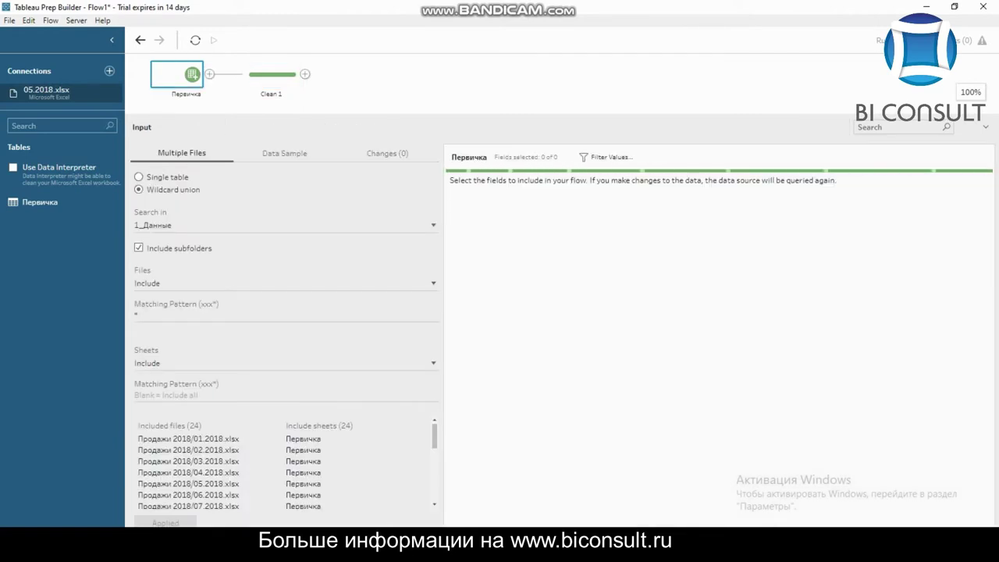
click(136, 314)
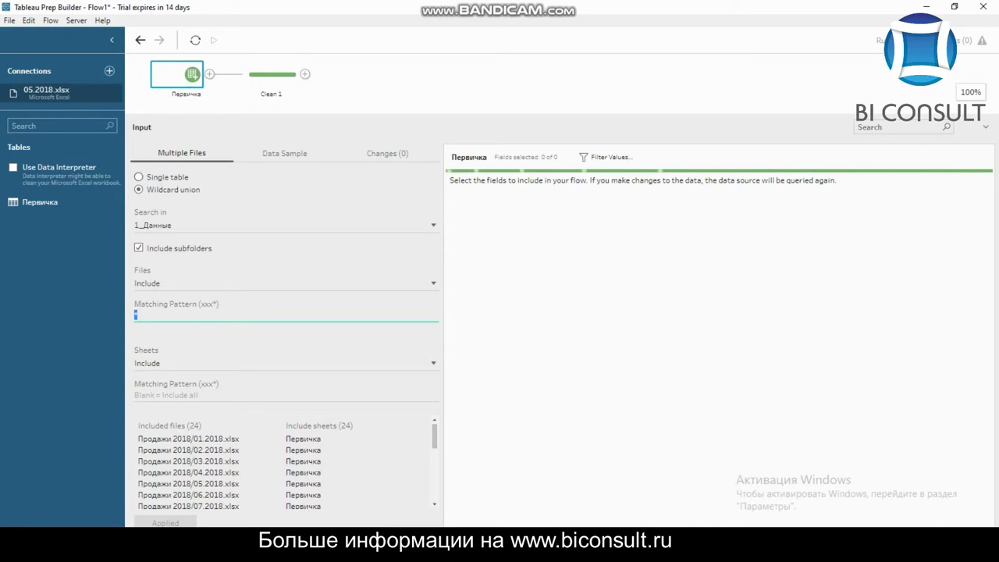
click(272, 74)
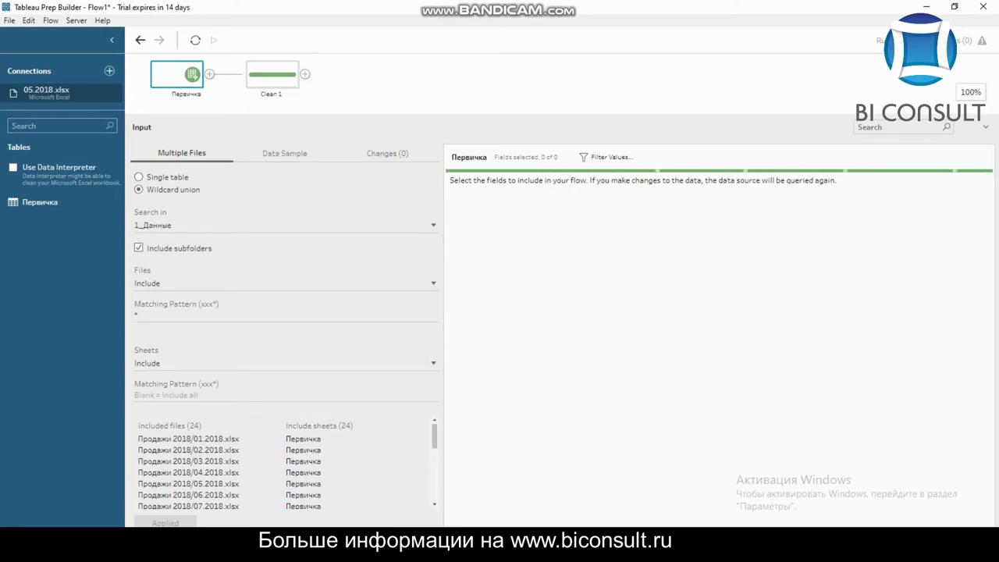
click(272, 74)
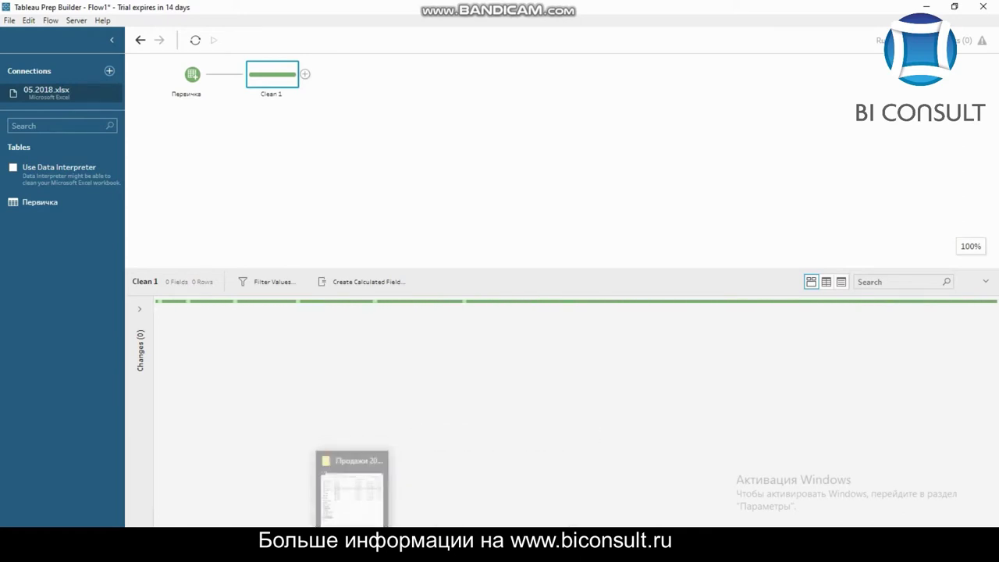
key(Escape)
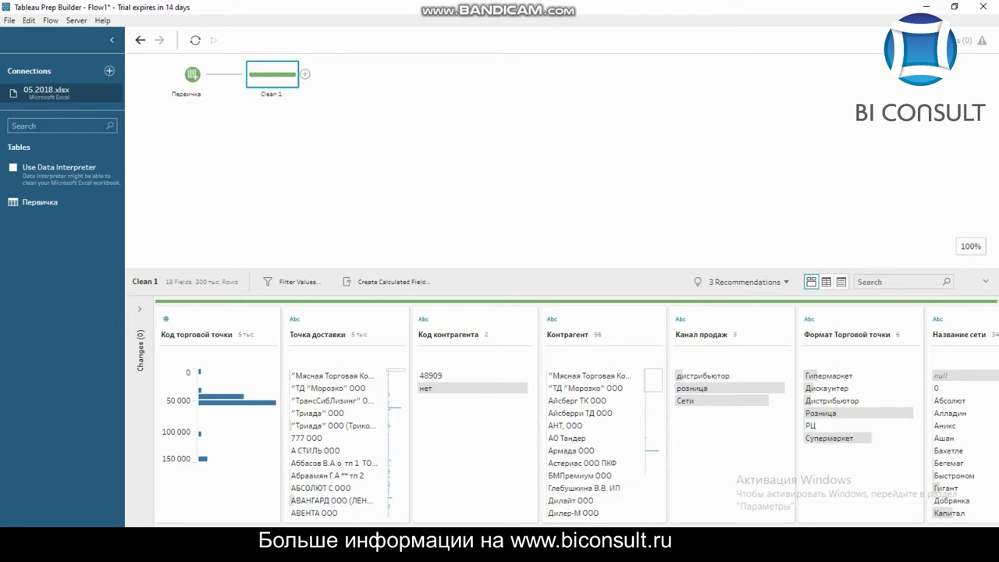
Step: Examine the field profiles in the cleaning step, including Дата реализации, П_Выручка руб and the source files in File Paths
scroll(562, 413, right, 8)
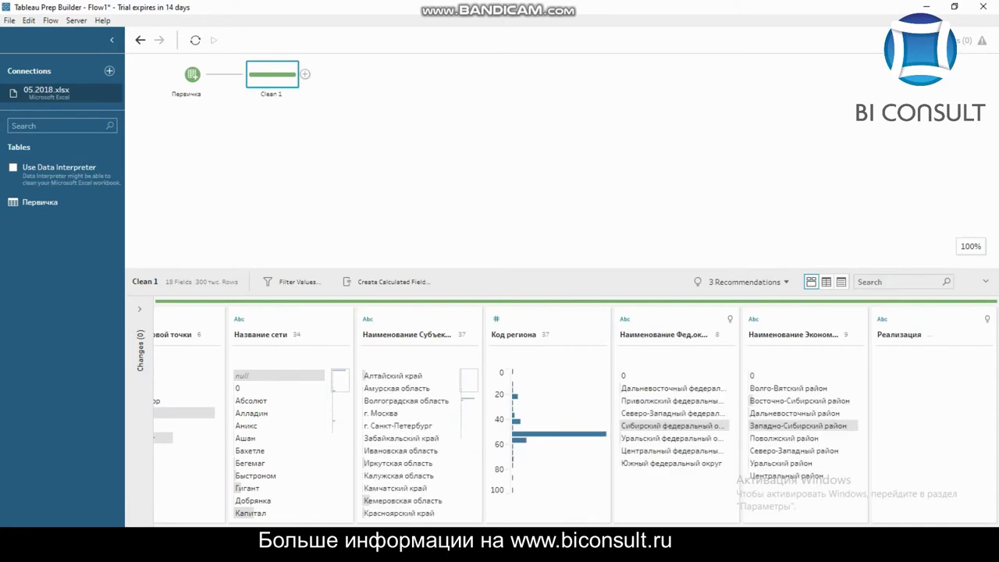
scroll(562, 414, right, 2)
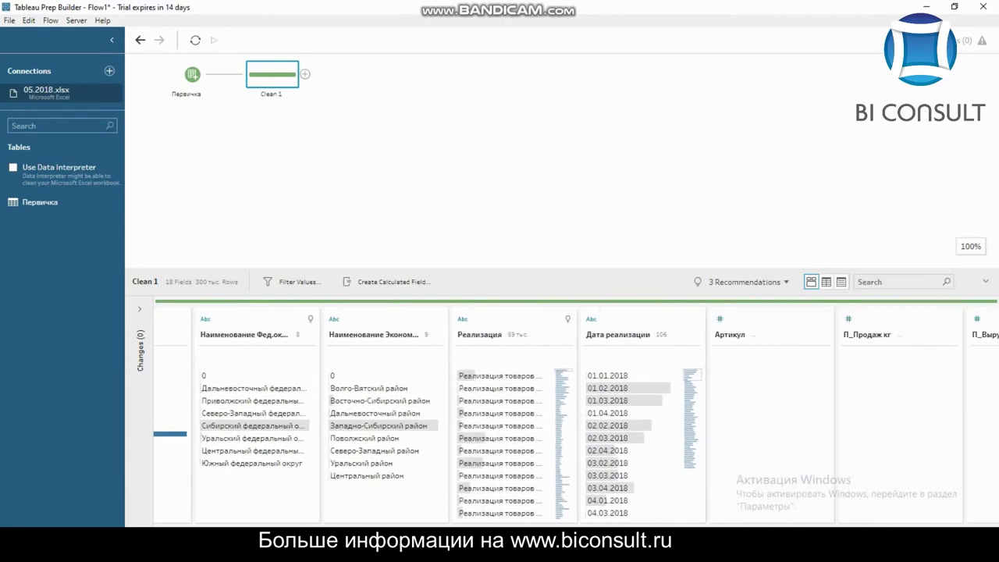
mouse_move(692, 378)
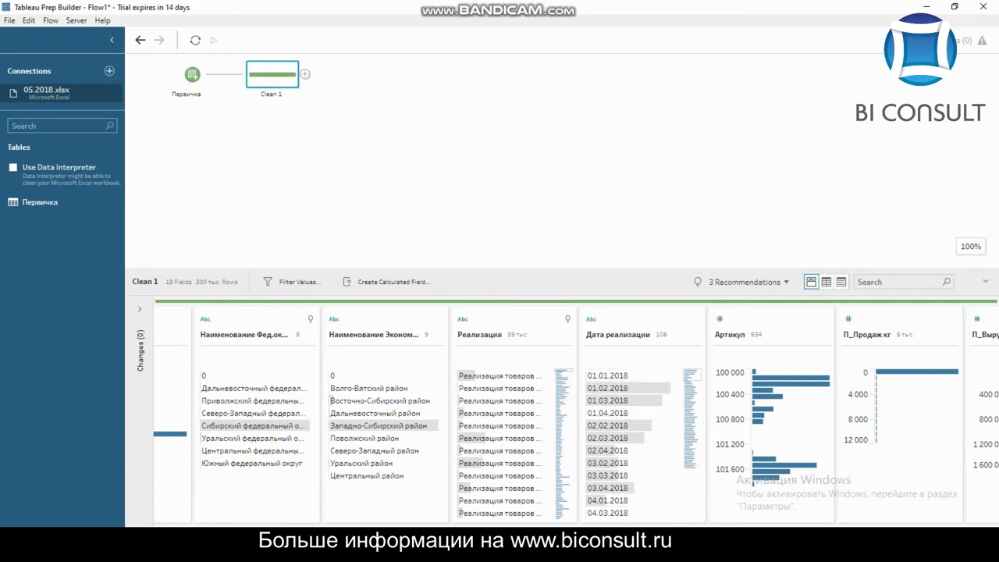
scroll(576, 414, right, 1)
scroll(671, 499, right, 8)
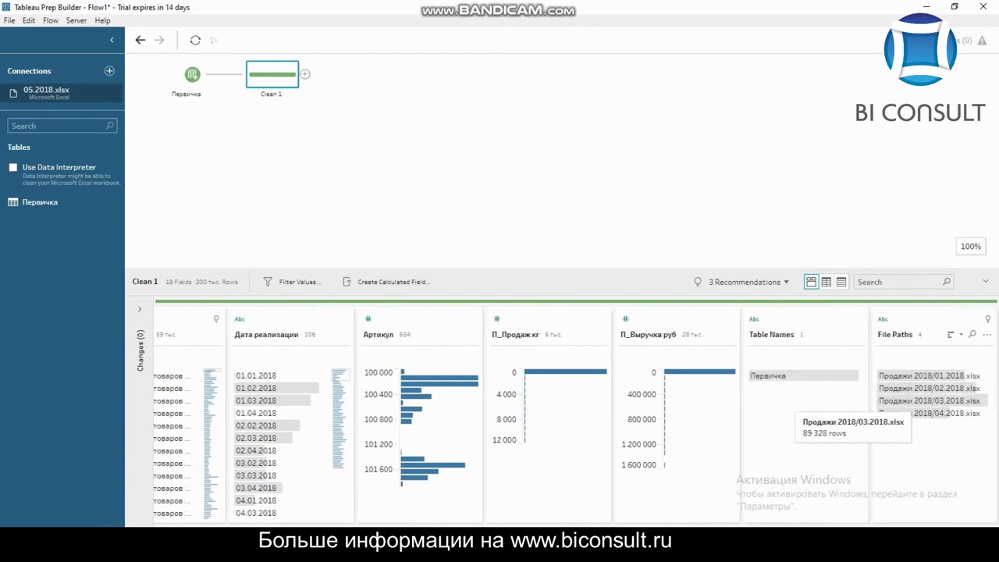
mouse_move(905, 414)
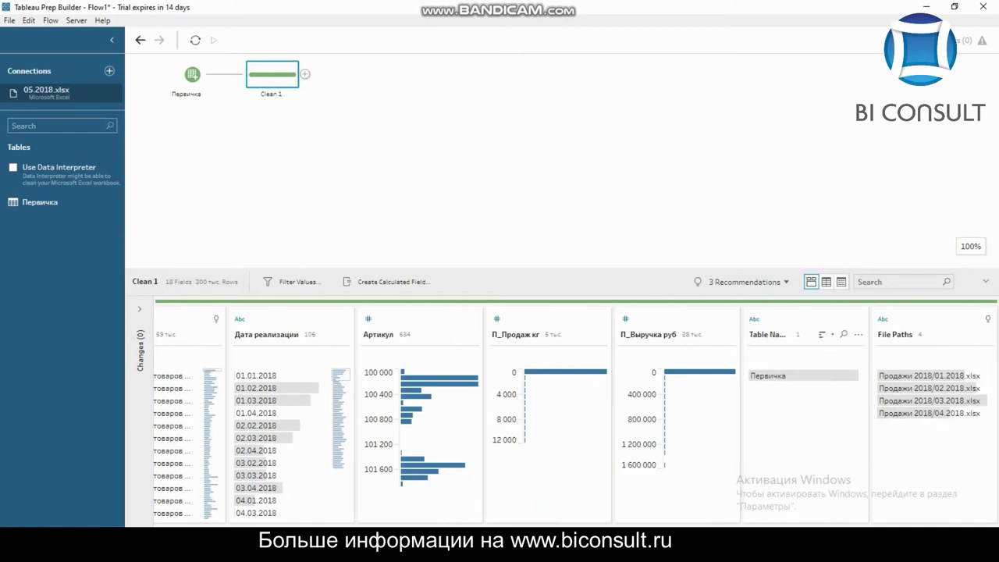
mouse_move(893, 388)
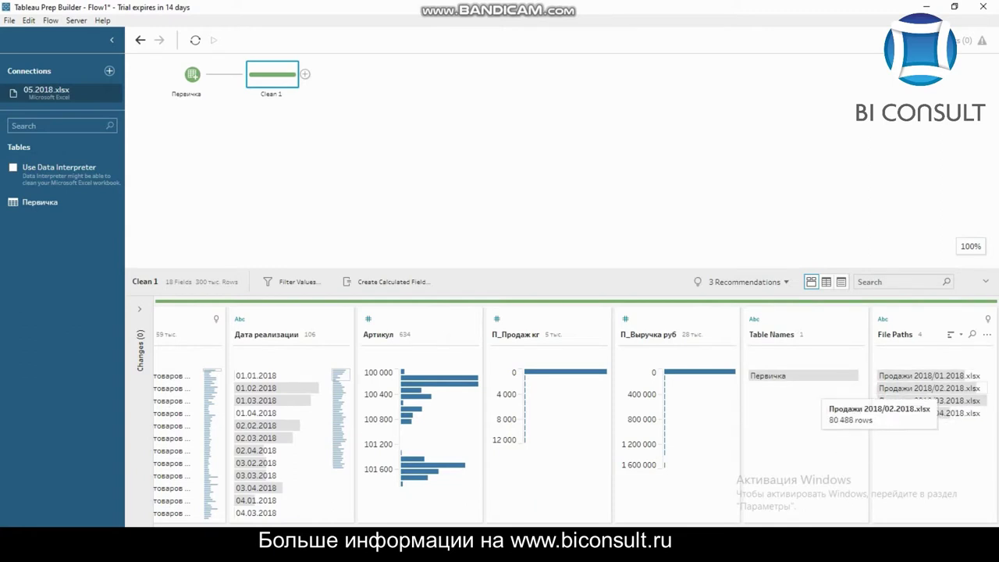
mouse_move(687, 403)
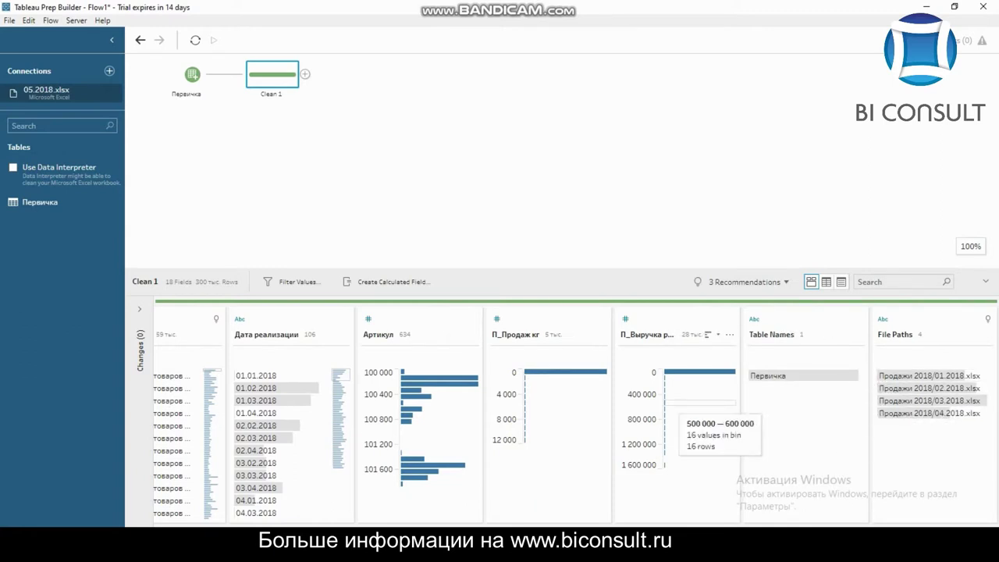
mouse_move(928, 400)
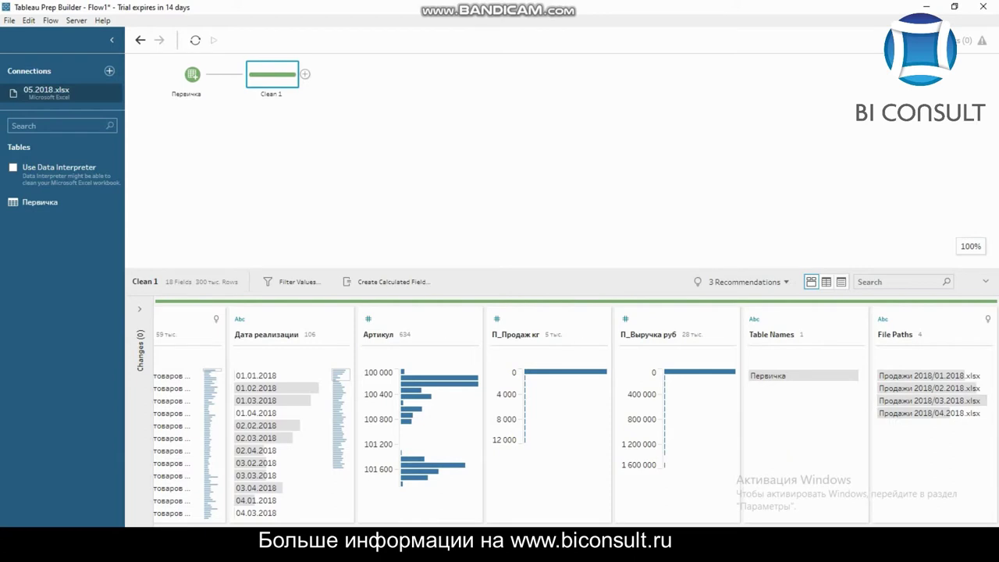
Step: Review the data sampling options of the Первичка input and return to the cleaning step
click(176, 74)
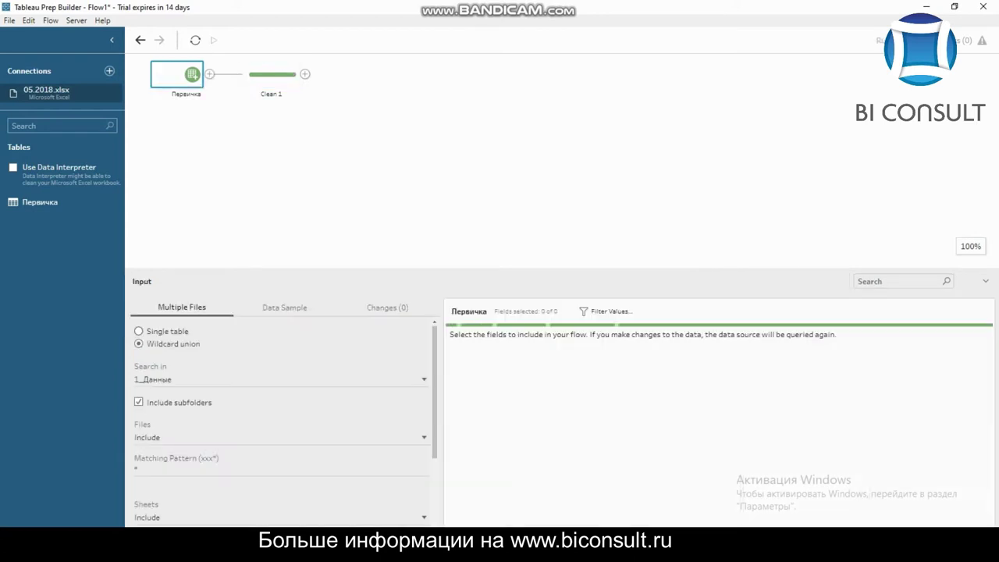
click(284, 307)
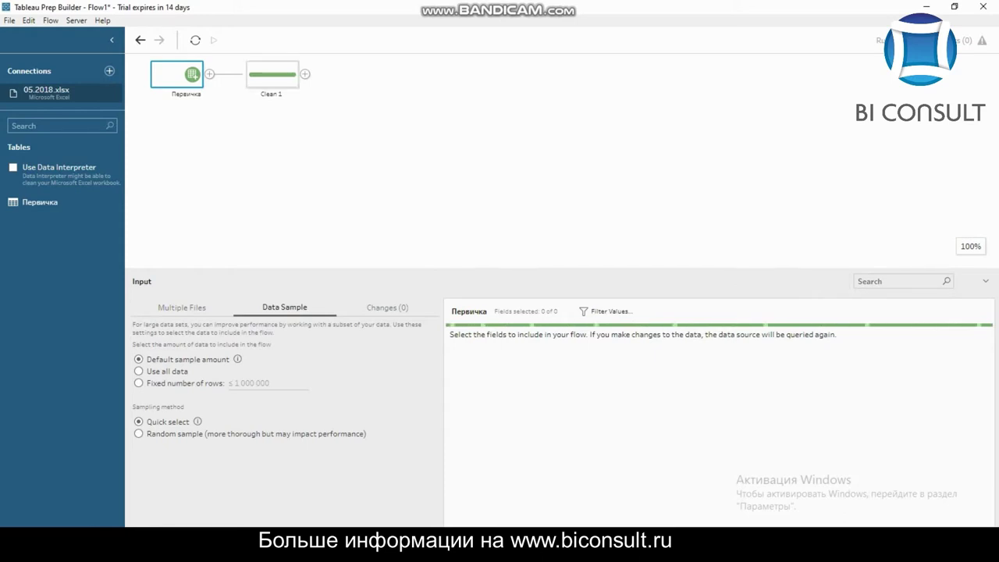
click(272, 74)
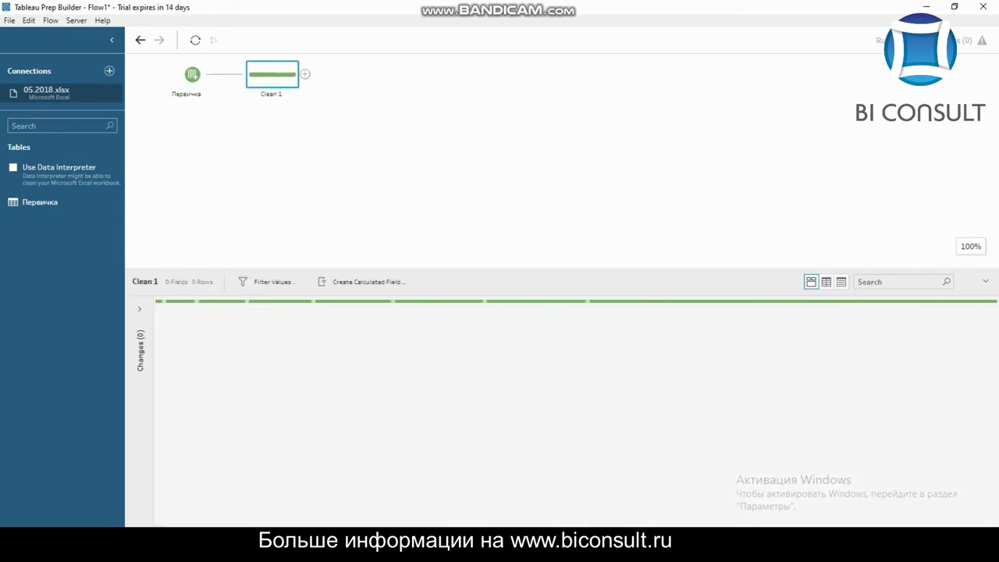
Step: Remove the 05.2018.xlsx connection and delete both the Первичка input and the cleaning step from the flow
click(177, 74)
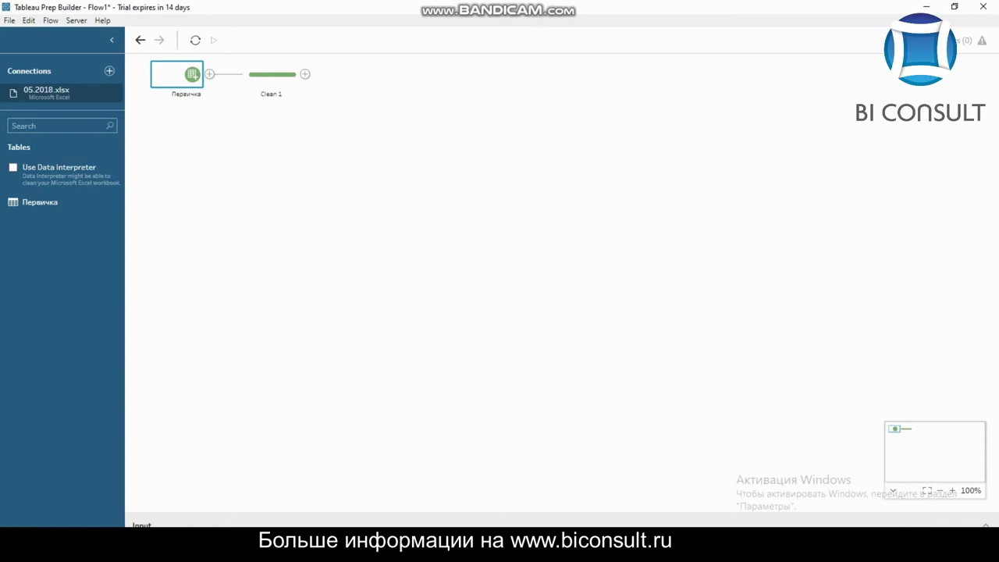
click(116, 91)
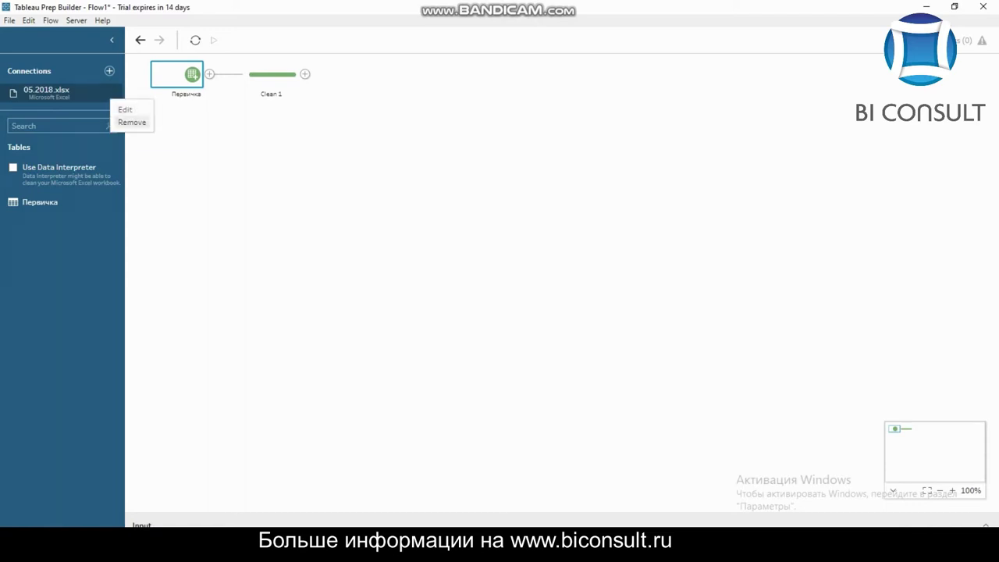
click(132, 121)
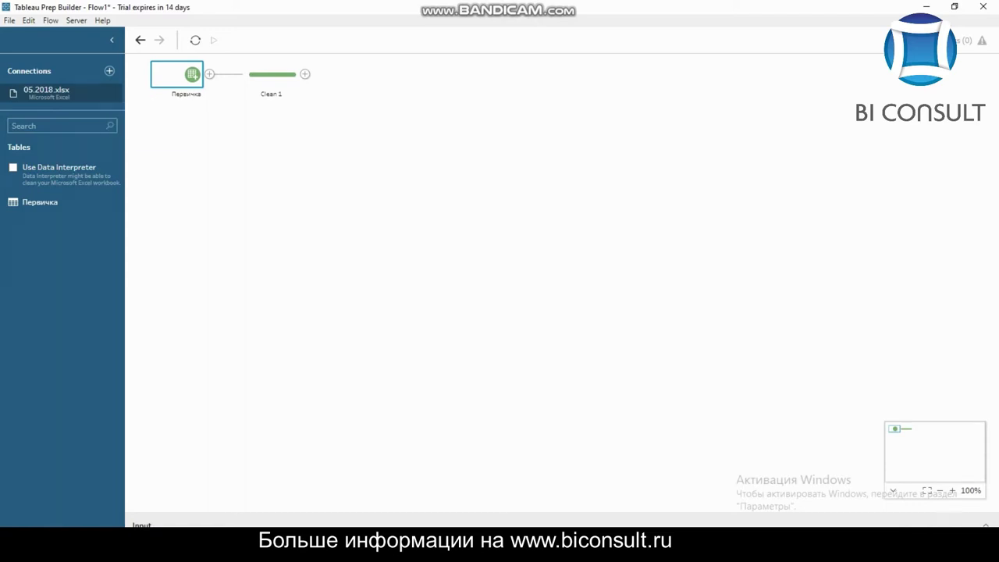
drag(162, 102, 318, 75)
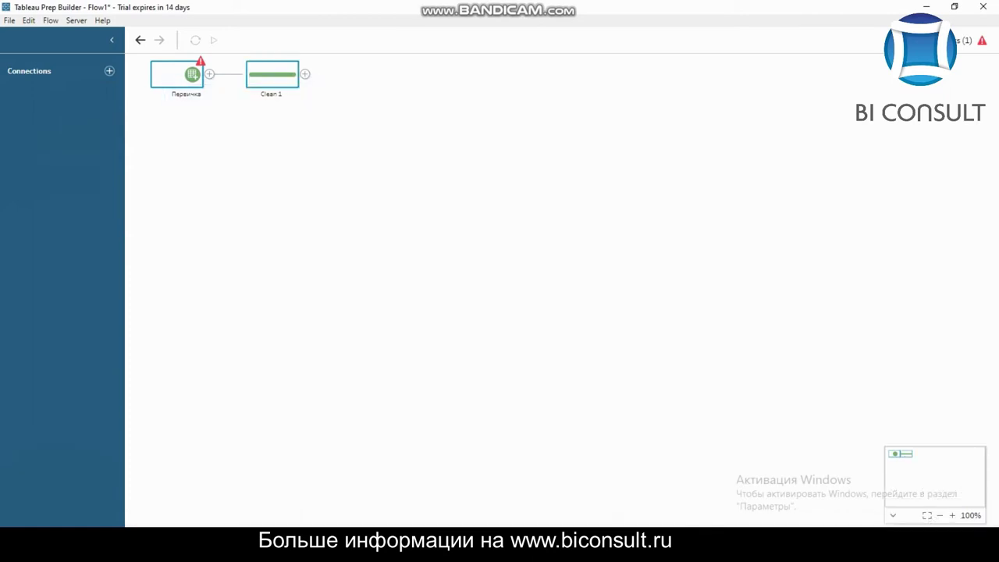
key(Delete)
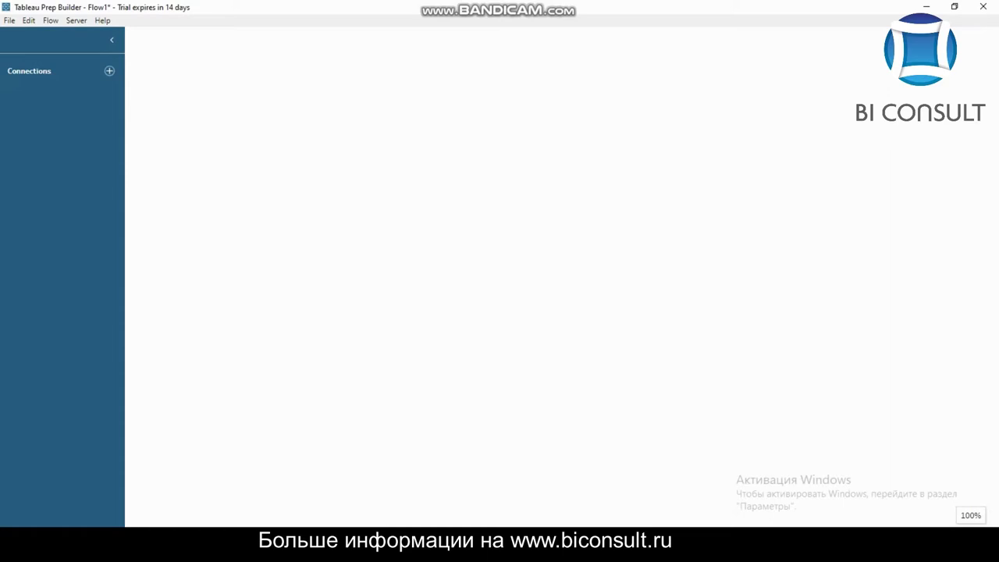
Step: Open the workbook Financial_and_Operating_highlights_RUB from the 2_Данные folder in Excel
click(351, 547)
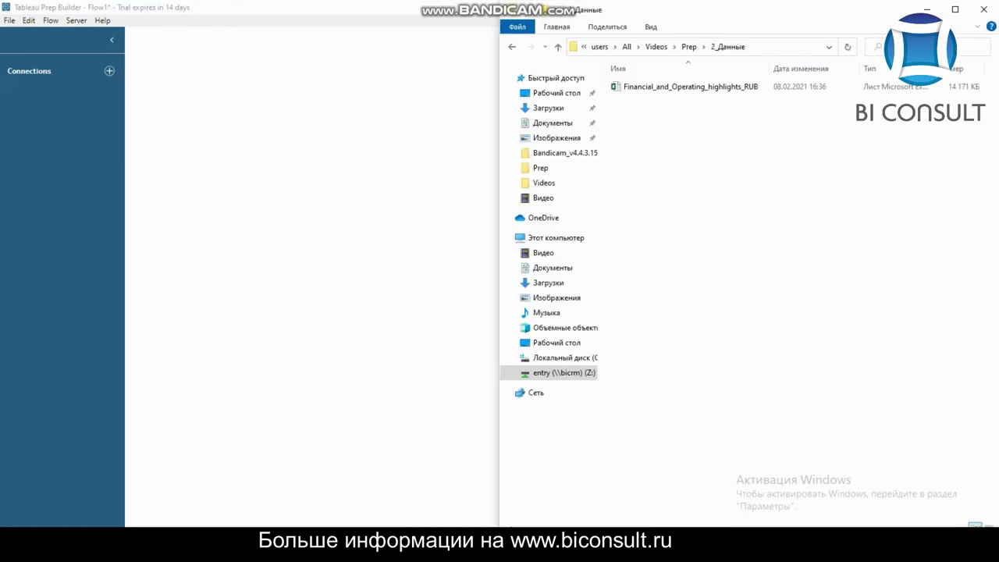
click(690, 86)
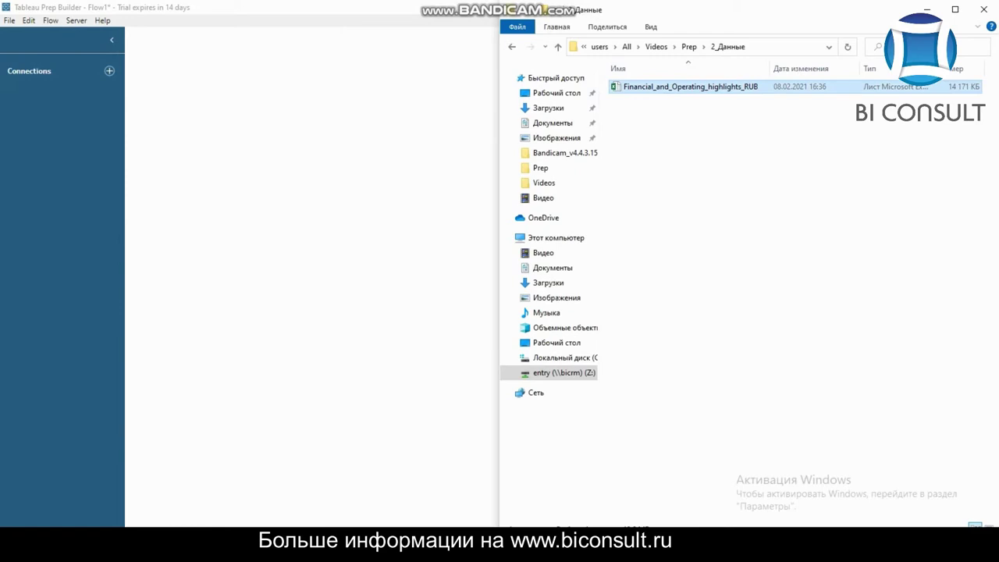
key(Return)
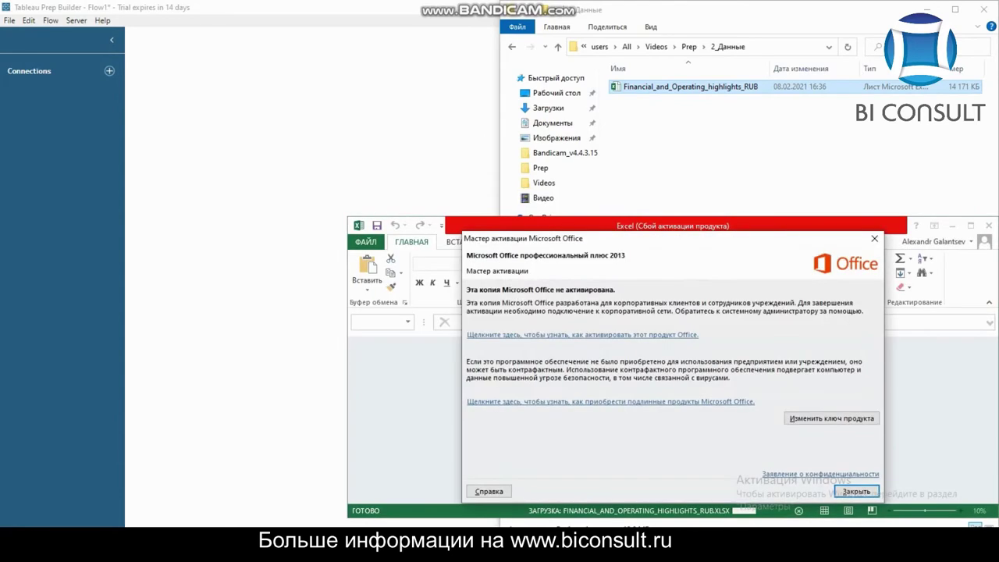
Step: Dismiss the Office activation wizard and examine the annual and quarterly figures across the Profit and Loss sheet
click(874, 238)
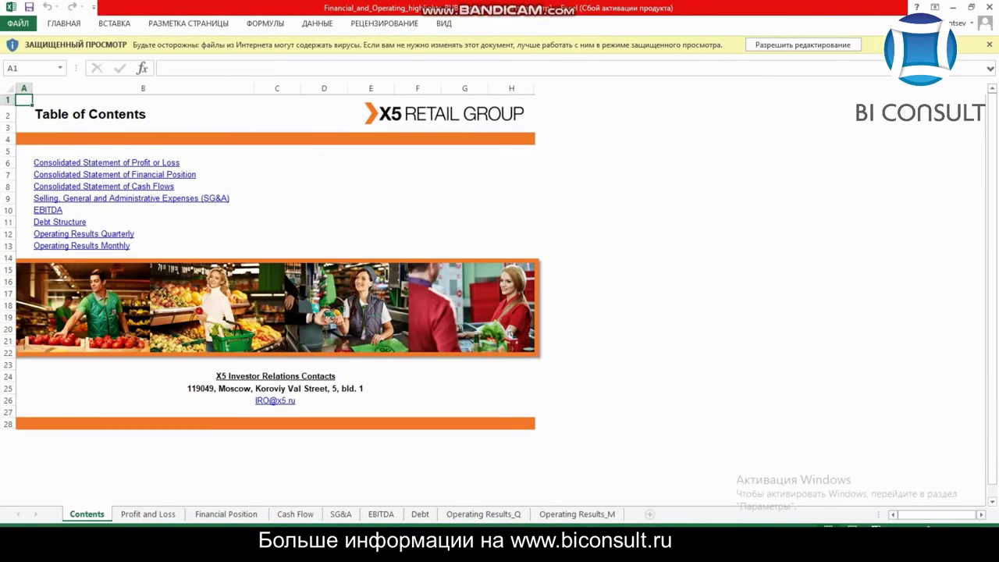
click(147, 514)
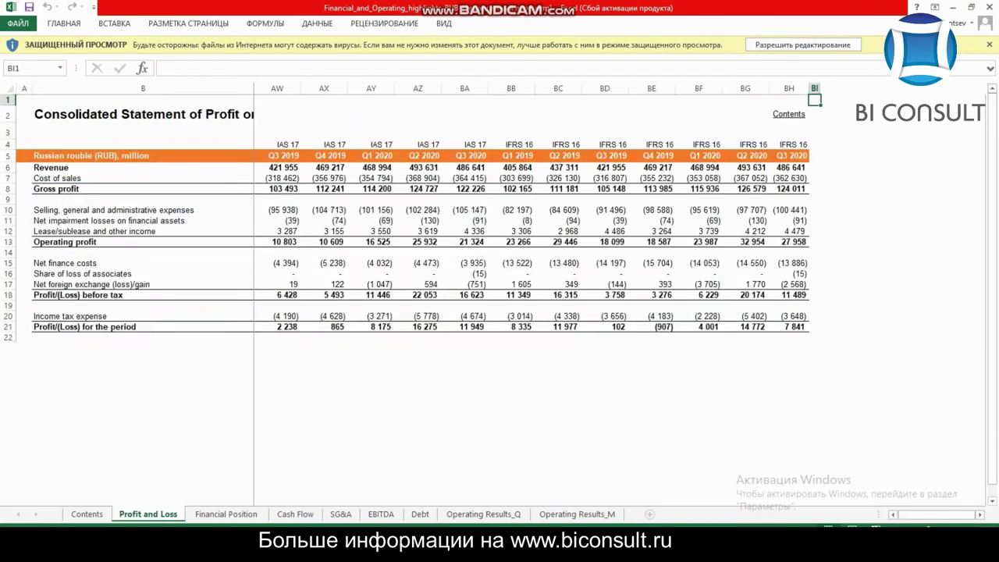
click(142, 189)
click(277, 178)
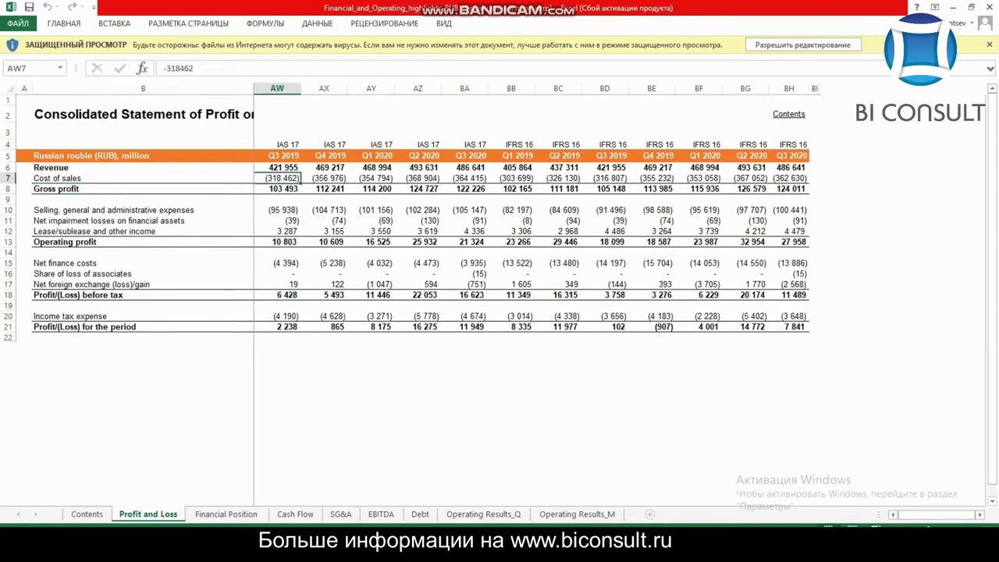
drag(281, 178, 312, 167)
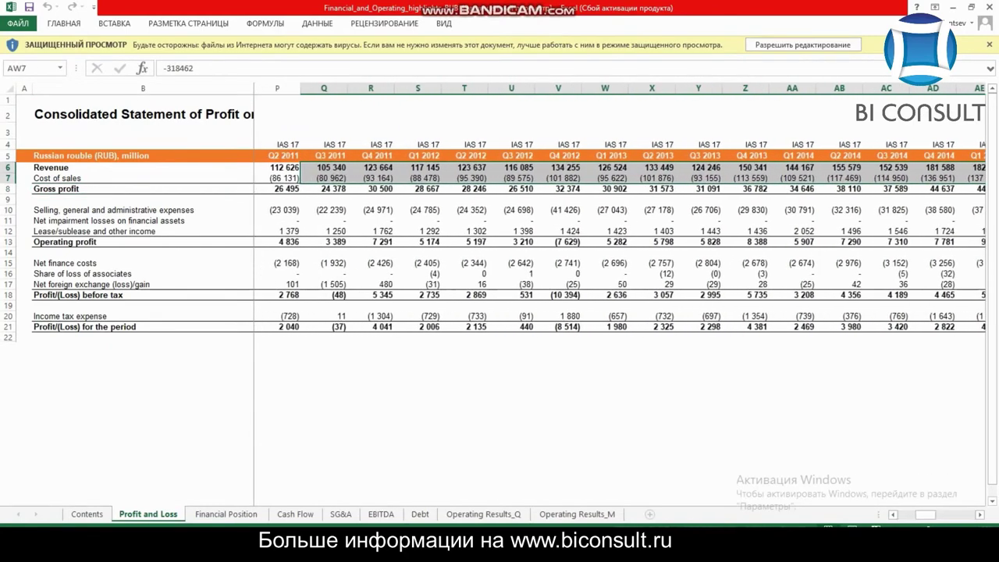
click(324, 189)
click(277, 178)
key(Left)
key(Left)
key(Left)
key(Left)
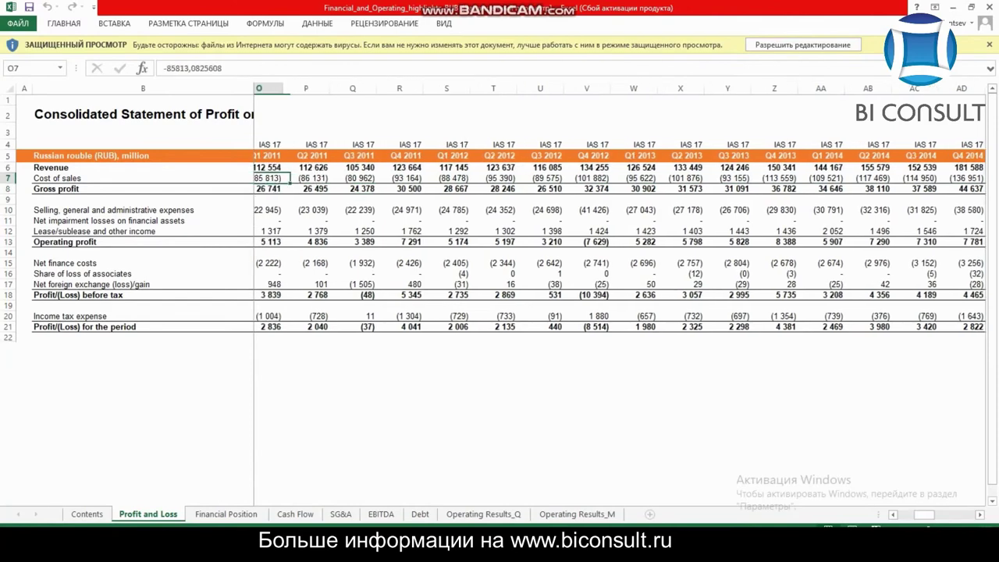
key(Left)
key(Left)
key(Left)
key(Left)
key(Left)
key(Left)
key(Left)
key(Left)
key(Left)
key(Left)
key(Left)
key(Right)
key(Right)
key(Right)
key(Right)
key(Right)
key(Right)
key(Right)
key(Right)
key(Right)
key(Right)
key(Right)
key(Right)
key(Right)
key(Right)
key(Right)
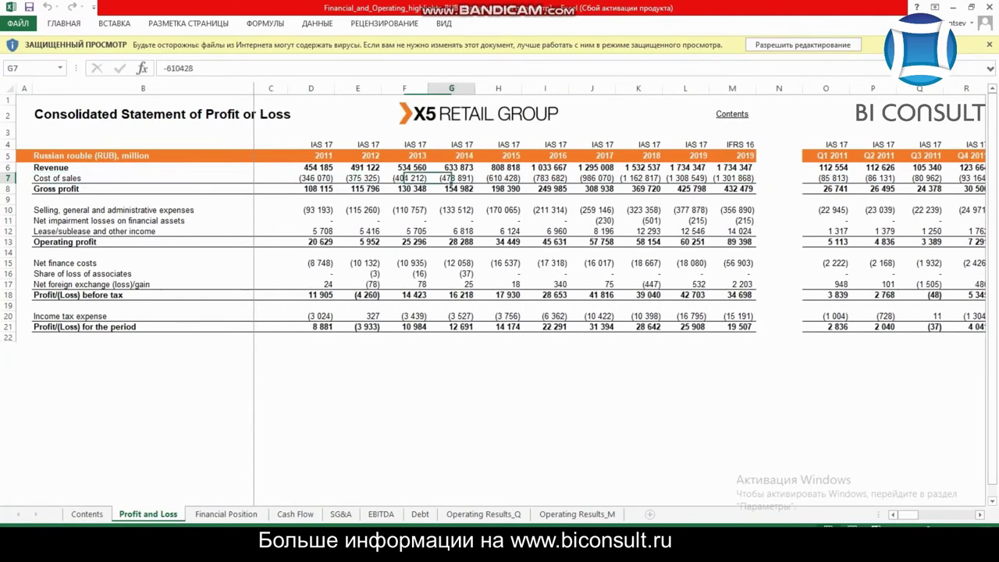
key(Right)
key(Right)
key(Right)
key(Right)
key(Right)
key(Right)
key(Right)
key(Right)
key(Right)
key(Right)
key(Right)
key(Right)
key(Right)
key(Right)
key(Right)
key(Right)
key(Right)
key(Right)
key(Right)
key(Right)
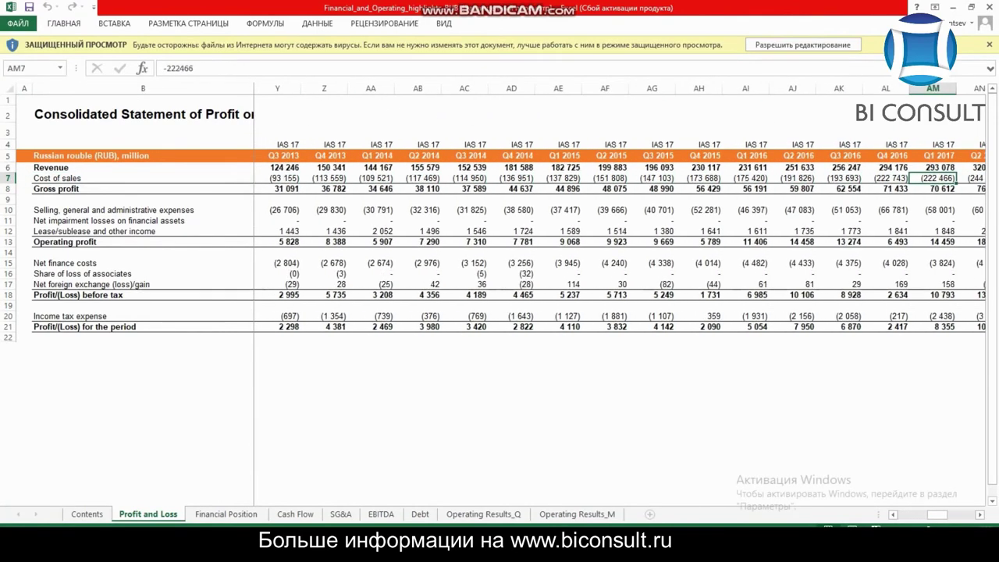
Step: Look through the workbook's remaining sheets, from Financial Position and Cash Flow to Operating Results_M
key(ctrl+Page_Down)
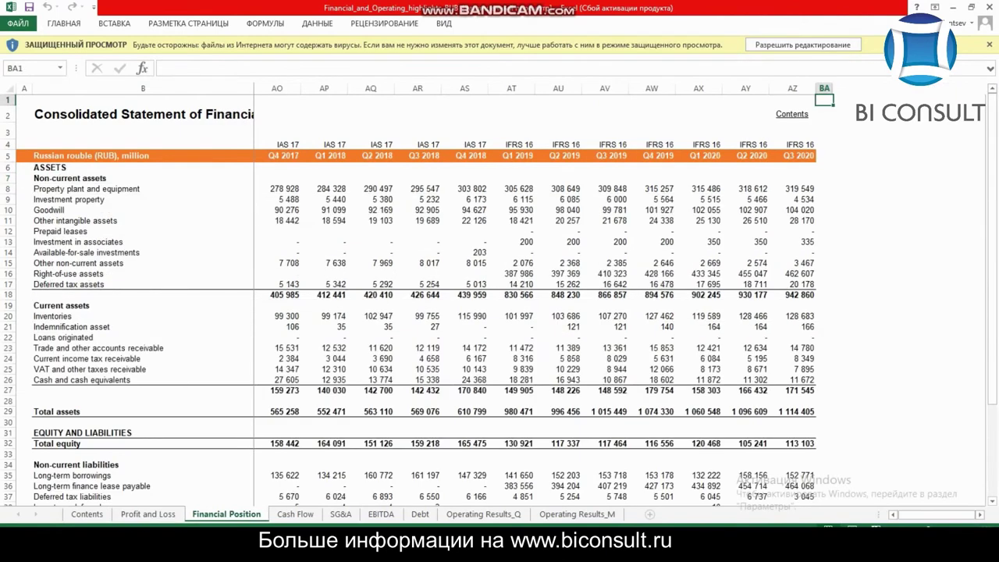
key(ctrl+Page_Down)
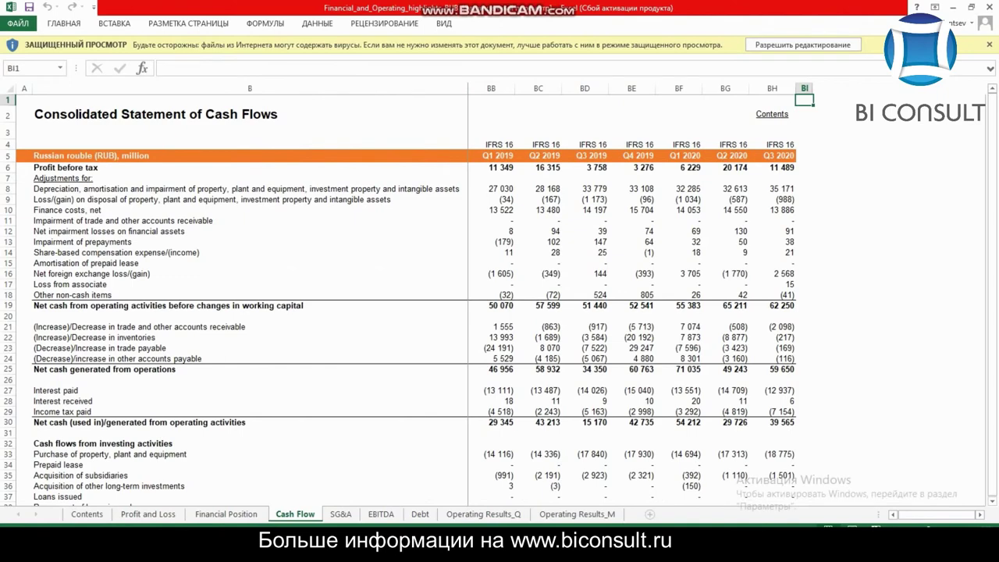
key(ctrl+Page_Down)
key(ctrl+Page_Down)
key(ctrl+Page_Down)
key(ctrl+Page_Down)
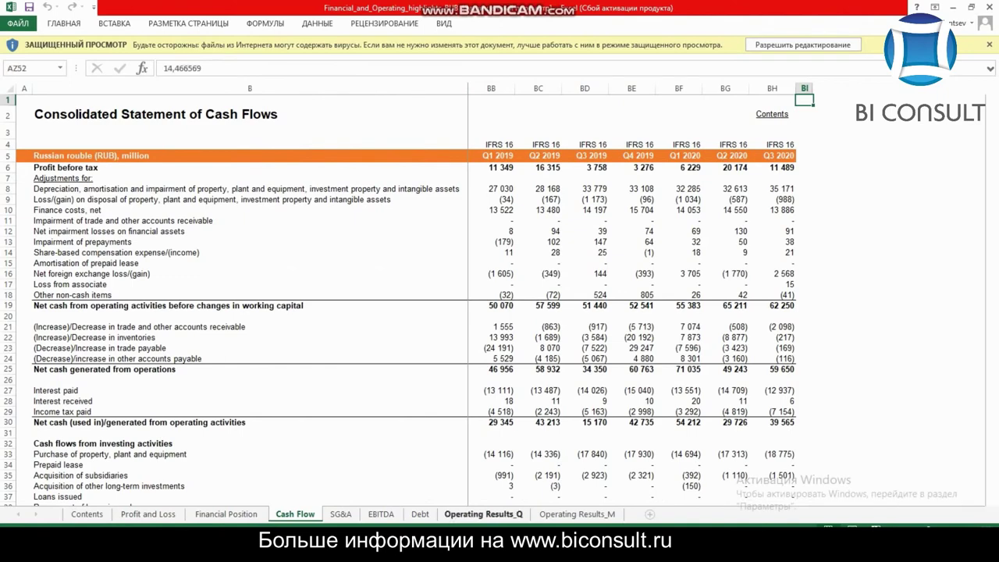
key(ctrl+Page_Down)
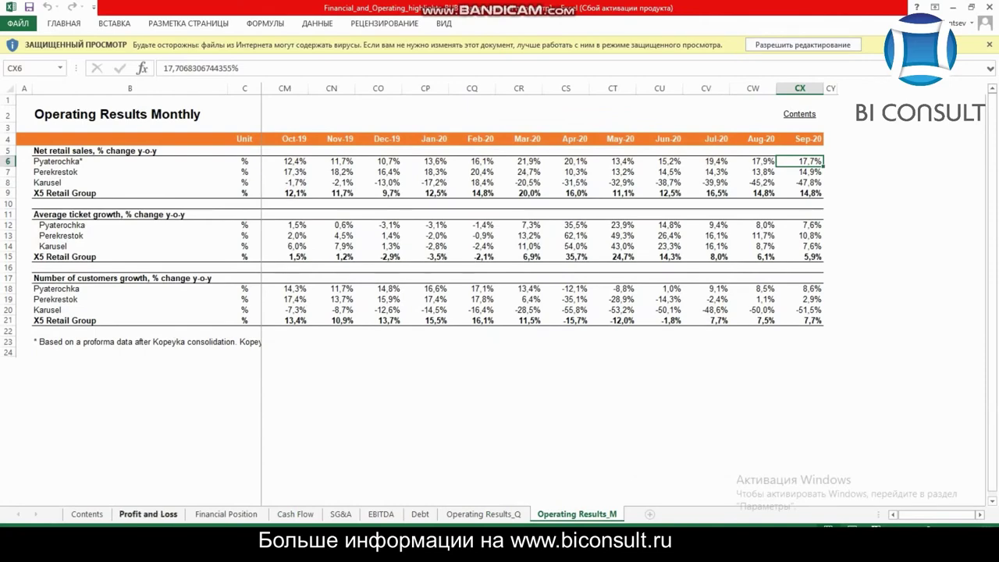
Step: Return to the Profit and Loss sheet and review its quarterly IAS 17 and IFRS 16 columns, glancing at Financial Position for comparison
click(148, 514)
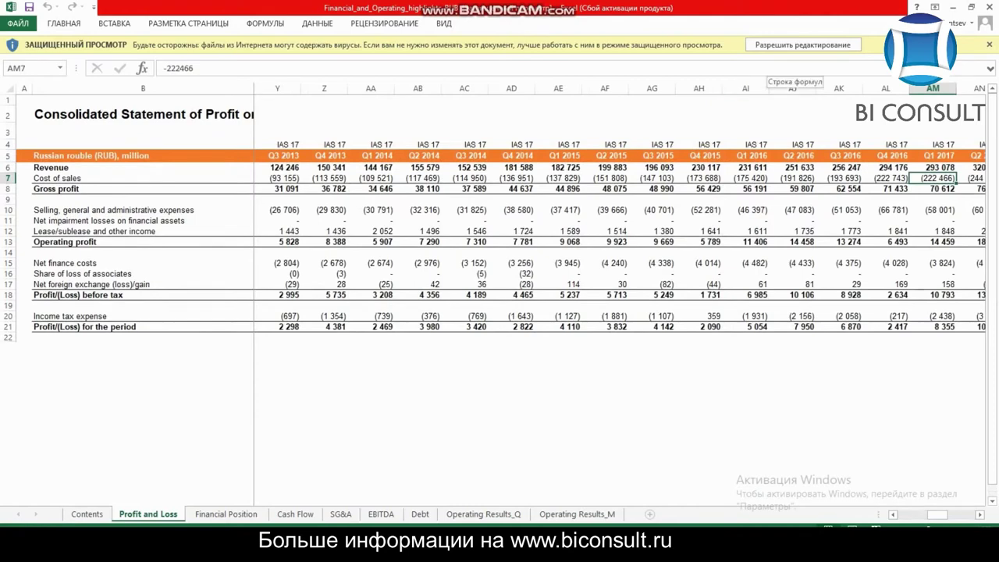
key(ctrl+Page_Down)
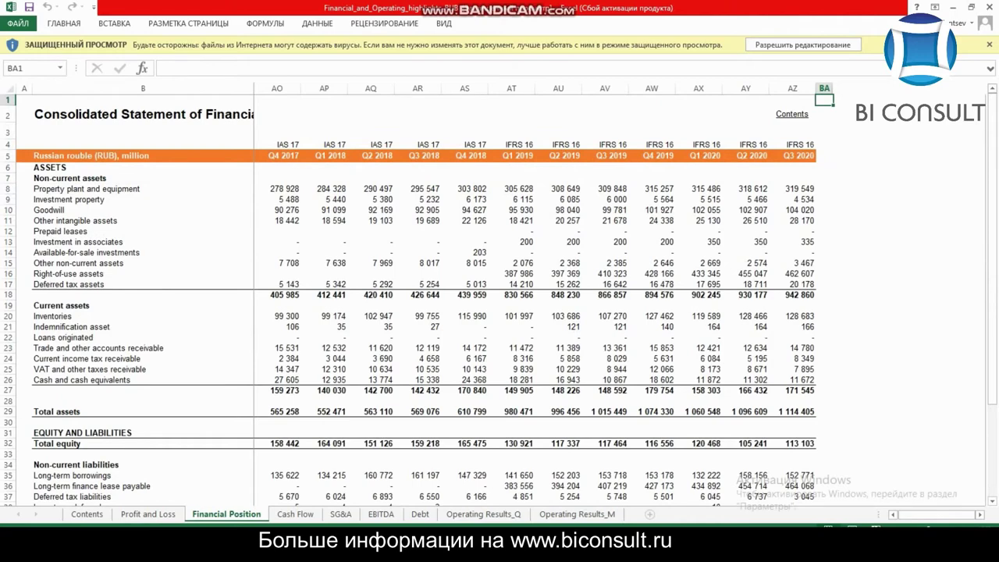
key(ctrl+Page_Up)
drag(417, 241, 258, 242)
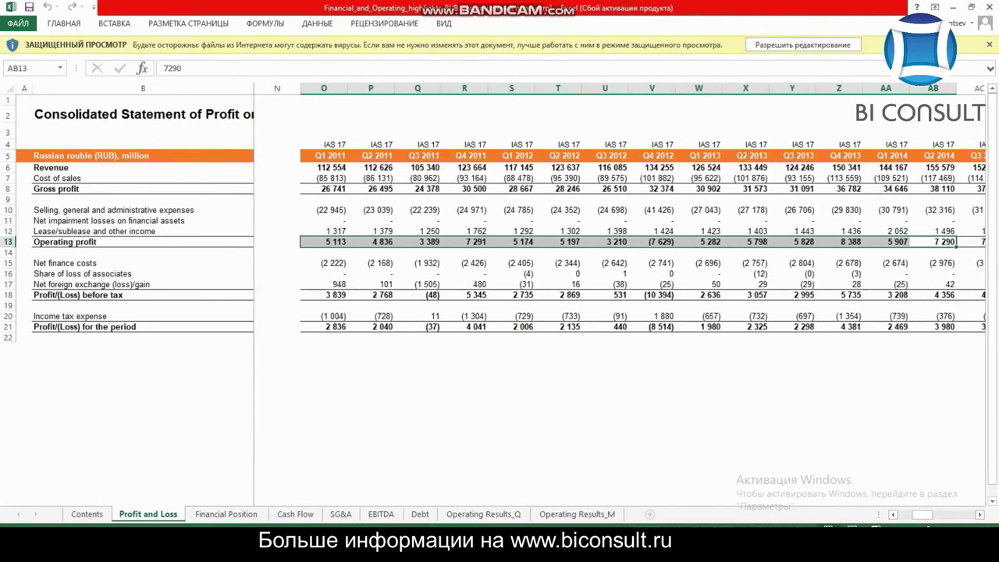
drag(886, 199, 985, 222)
drag(920, 225, 921, 227)
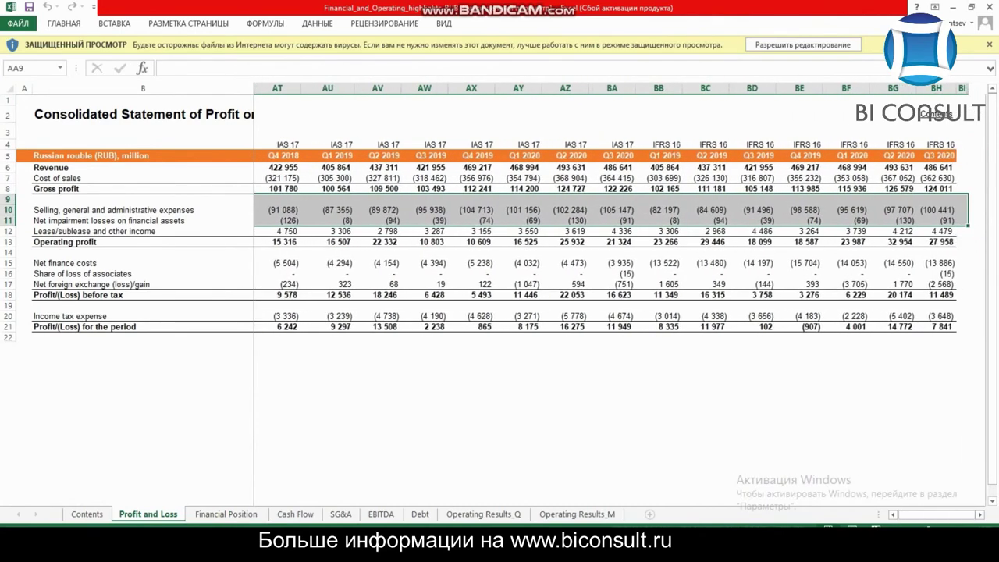
drag(426, 242, 312, 231)
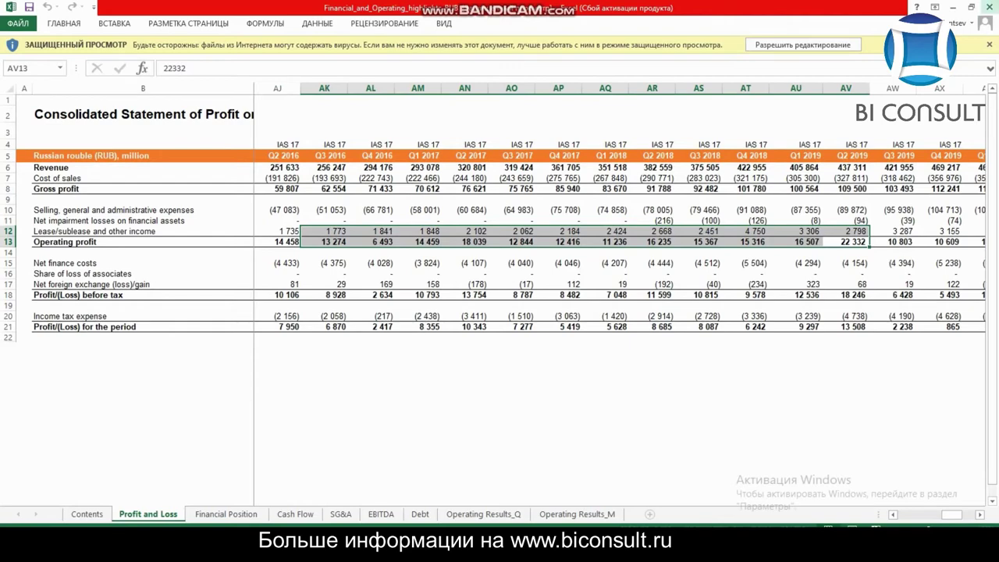
Step: Close the workbook in Excel and connect the file Financial_and_Operating_highlights_RUB to the flow in Tableau Prep Builder
key(alt+F4)
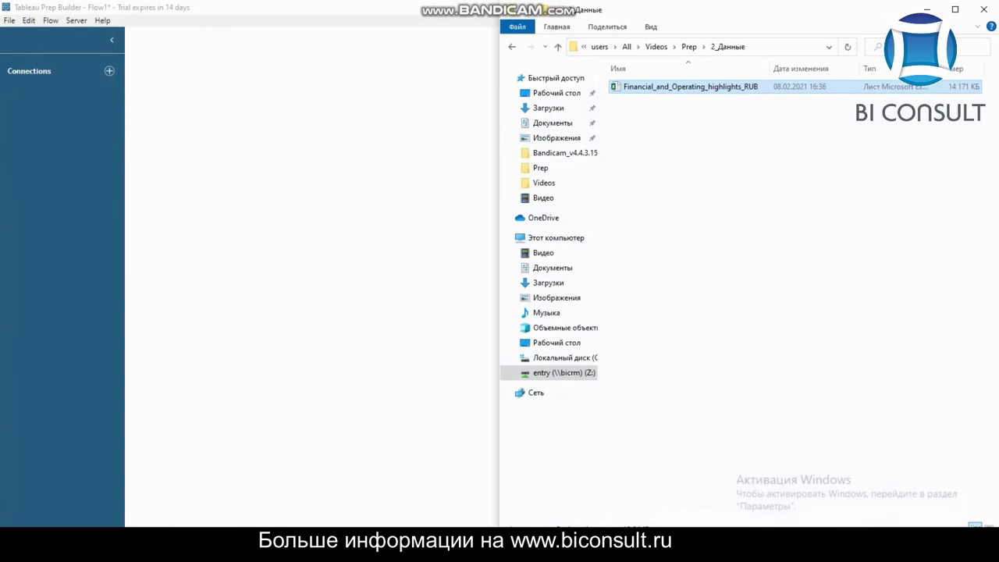
drag(691, 86, 50, 132)
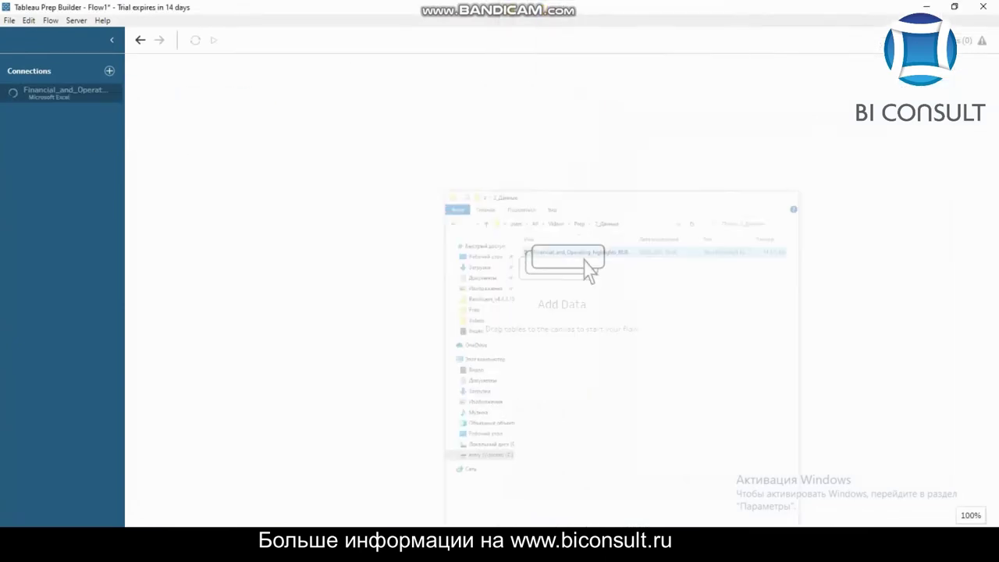
click(926, 10)
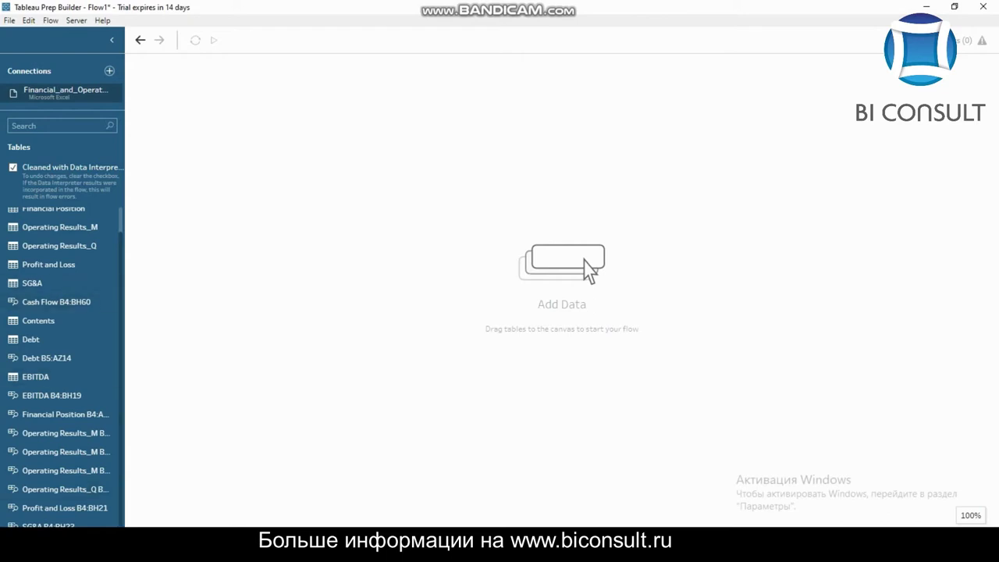
Step: Add the Profit and Loss B4:BH21 table to the flow as an input and attach a cleaning step to it
scroll(62, 312, up, 1)
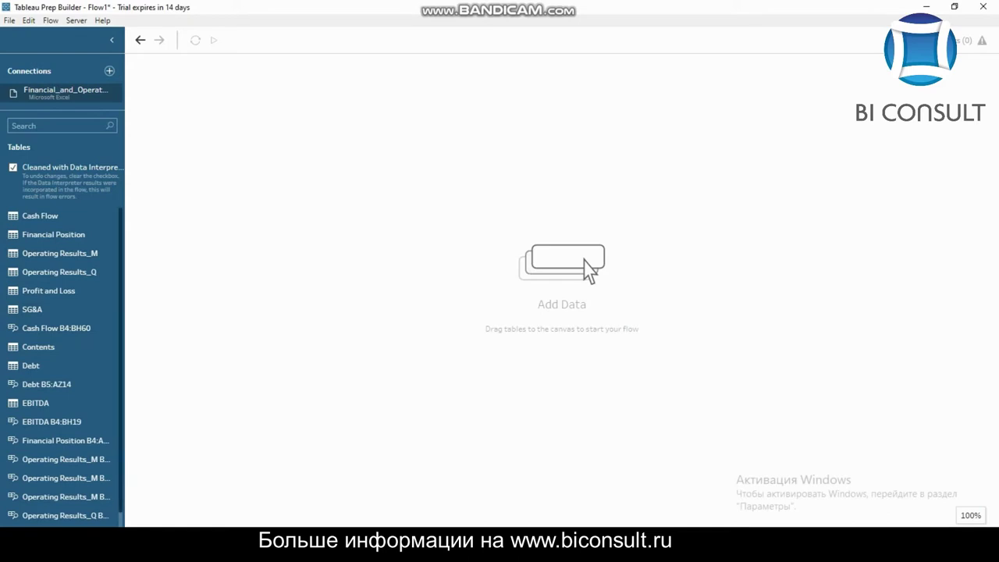
scroll(62, 508, down, 1)
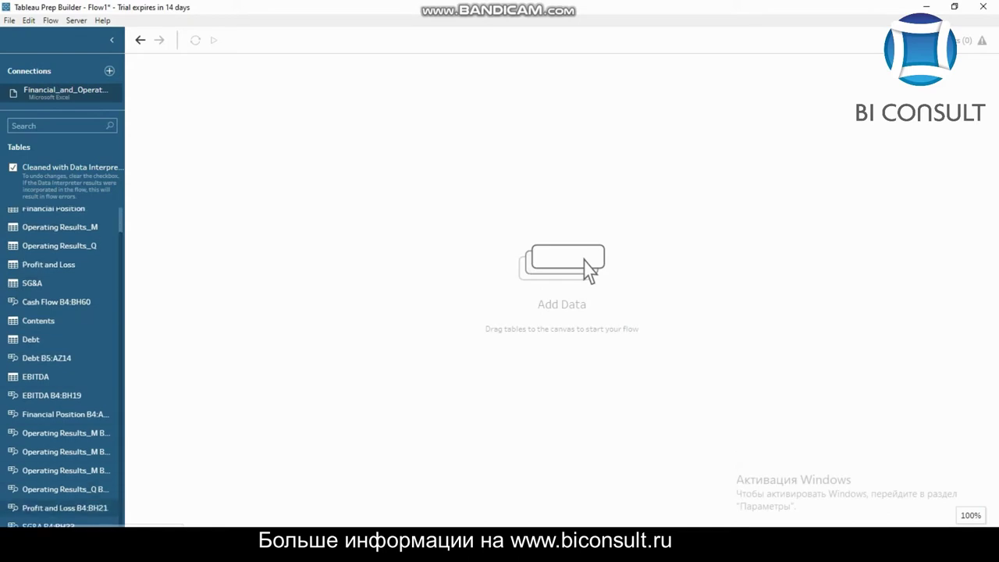
drag(62, 507, 301, 305)
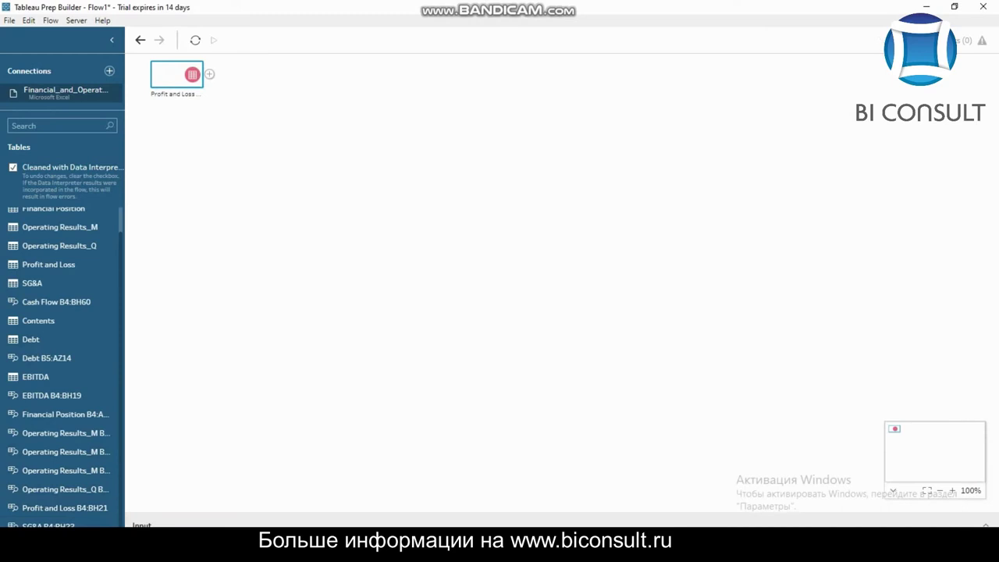
click(209, 74)
click(243, 91)
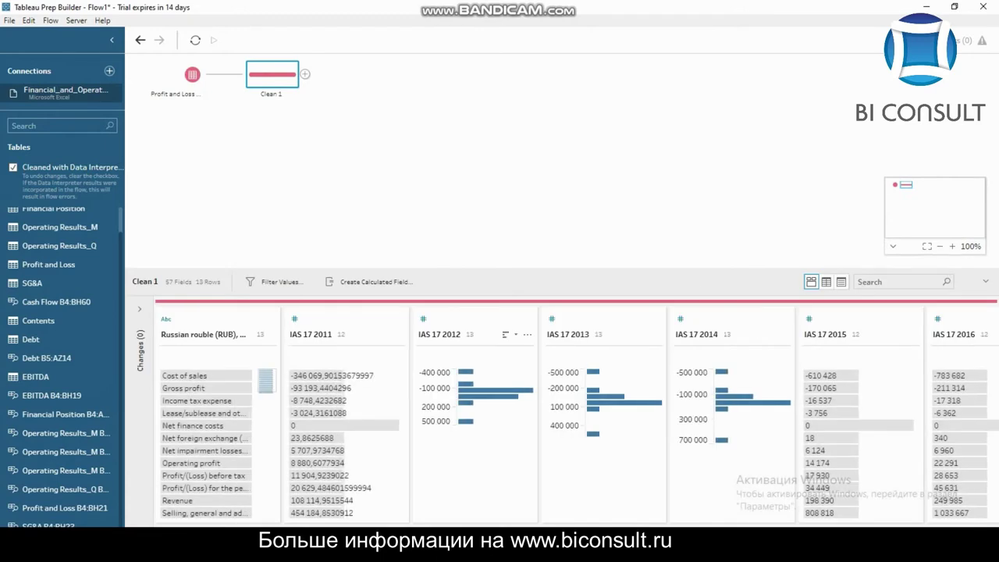
Step: Examine the annual and quarterly IAS 17 field profiles in the cleaning step, ending on IAS 17 2011
scroll(562, 413, right, 3)
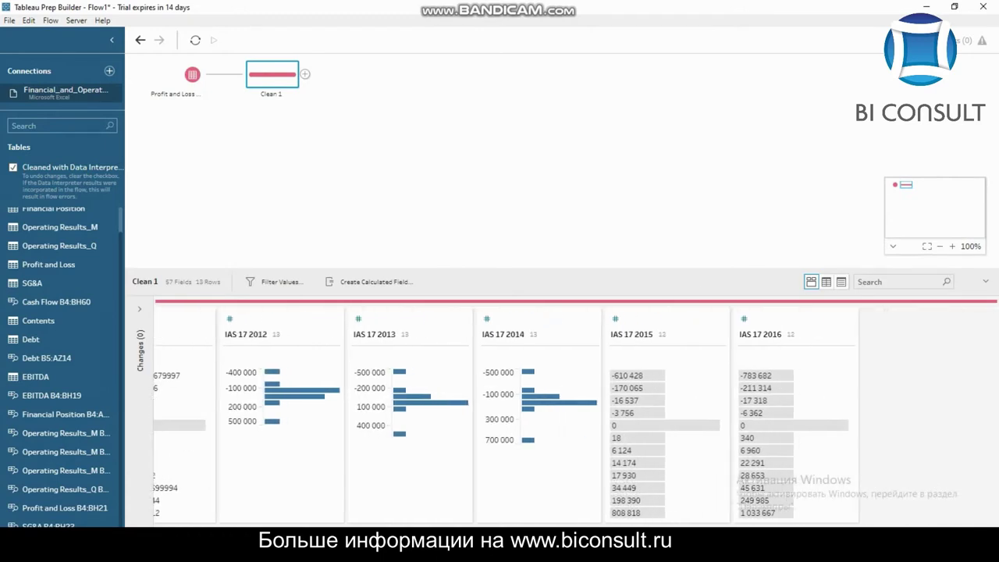
scroll(576, 415, right, 3)
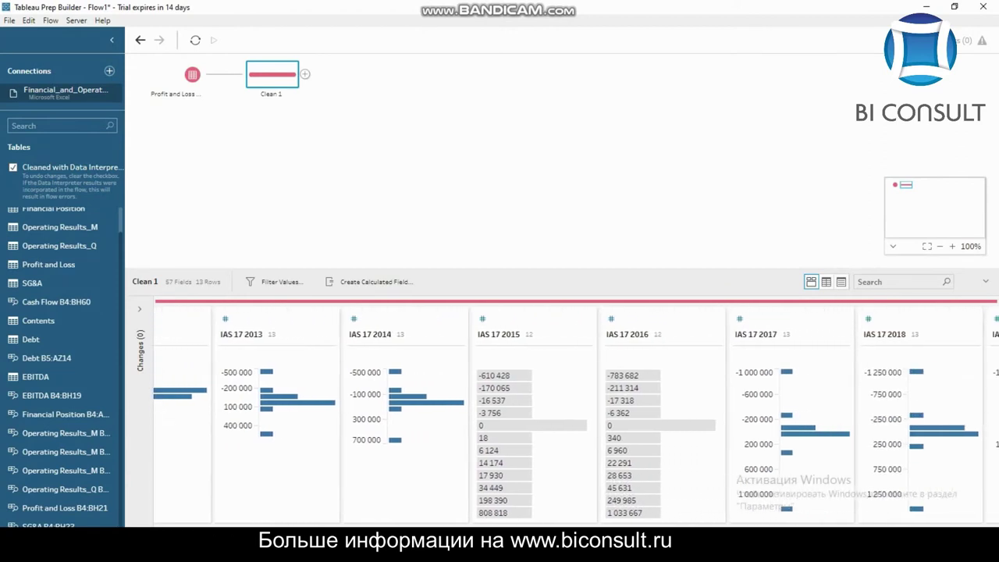
scroll(576, 416, right, 3)
scroll(576, 416, right, 10)
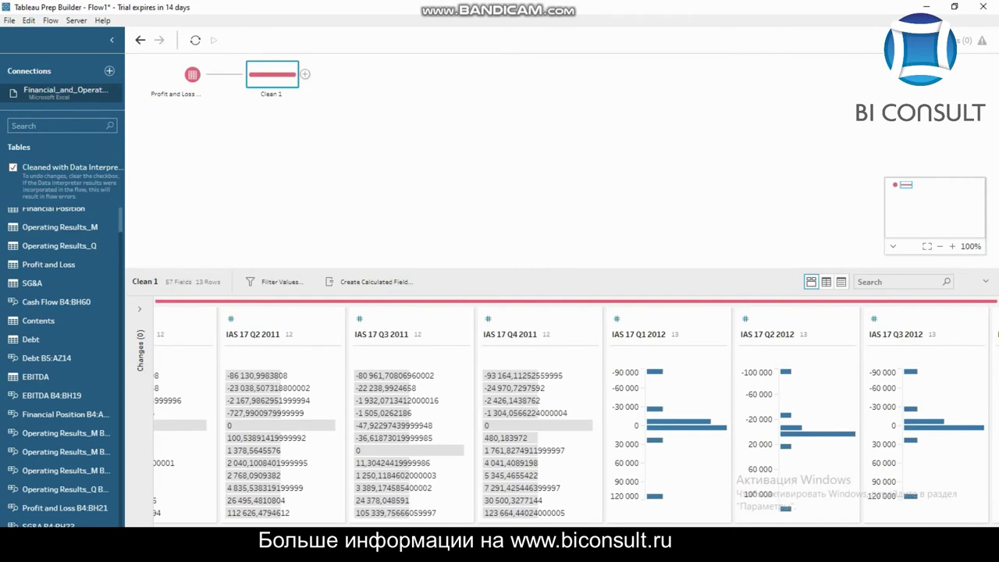
scroll(576, 415, right, 3)
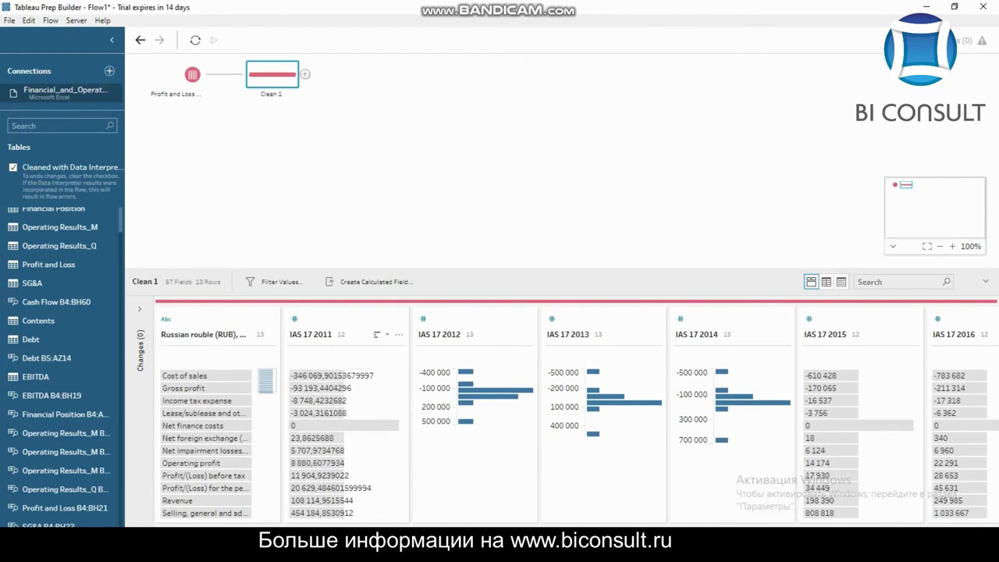
click(346, 334)
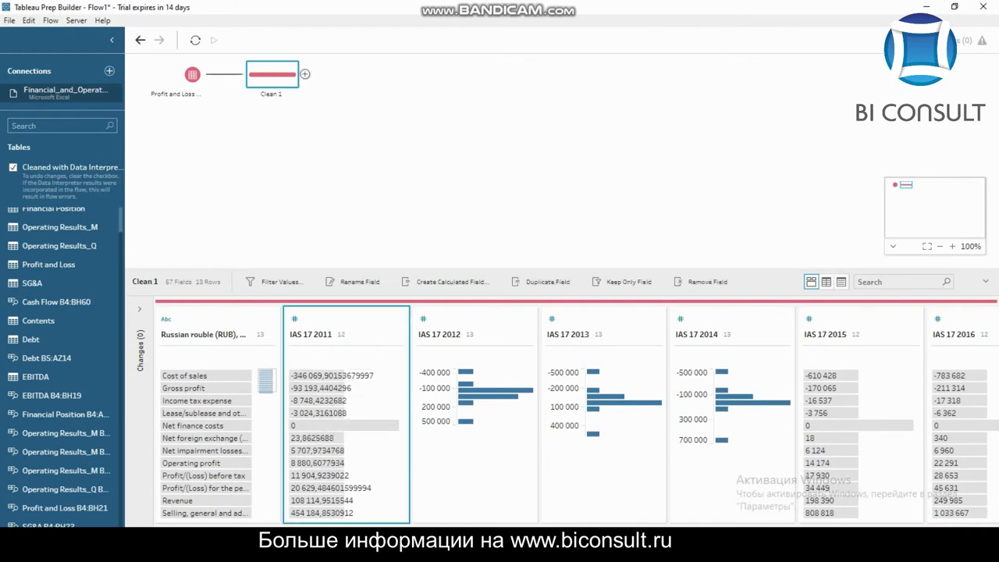
Step: Pivot all IAS 17 and IFRS 16 fields from columns to rows after Clean 1, and add a cleaning step after the pivot
click(305, 74)
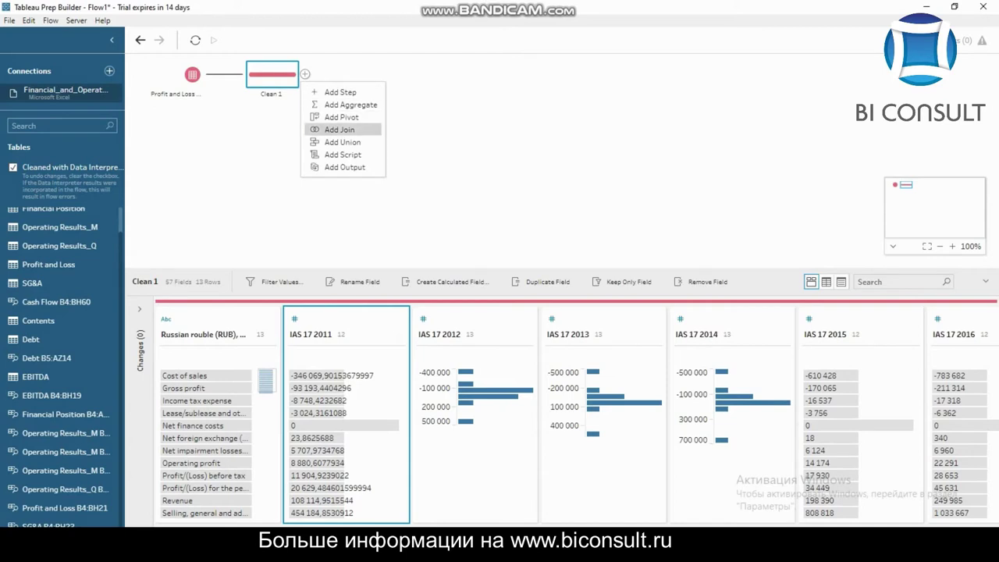
click(341, 117)
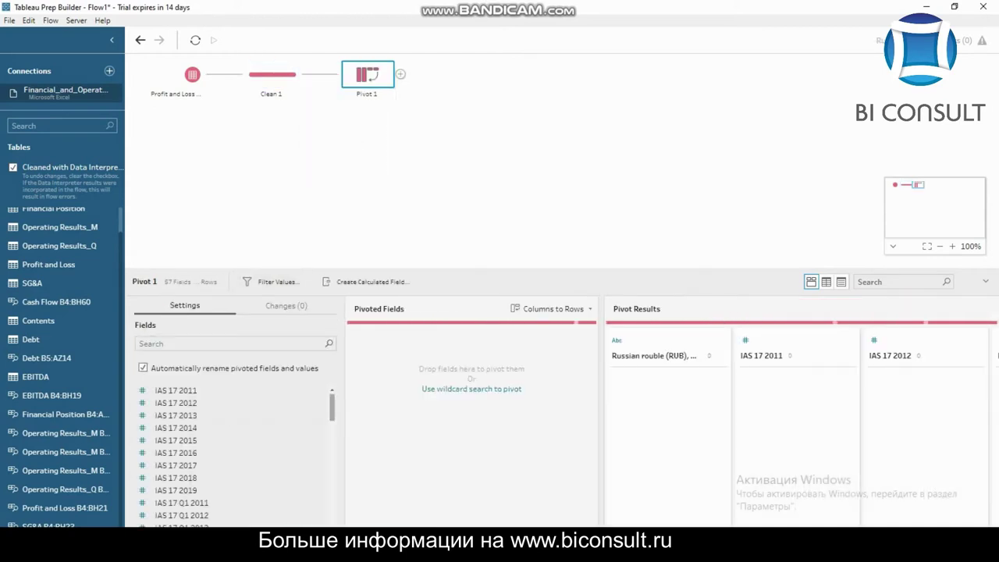
drag(332, 407, 332, 510)
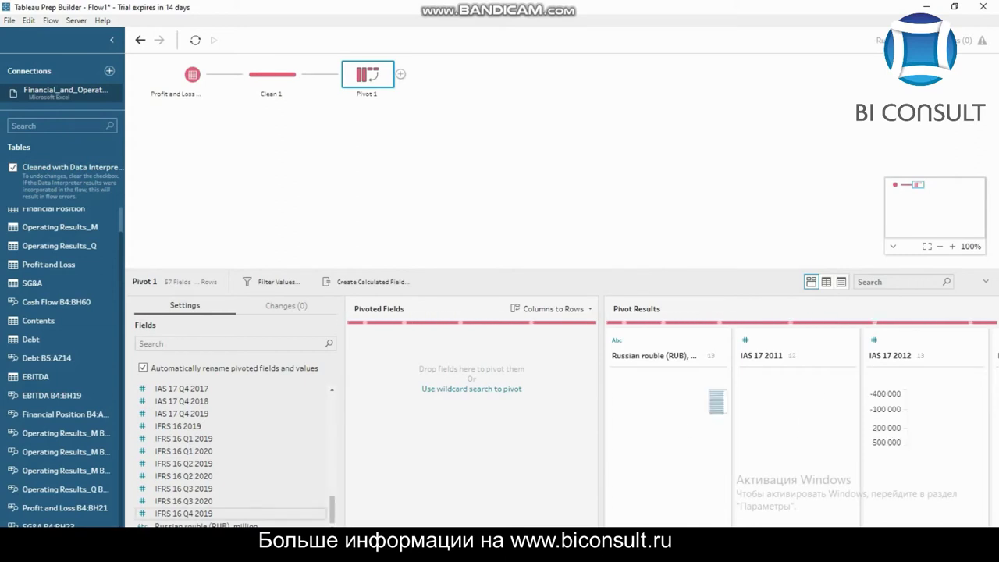
scroll(231, 453, up, 12)
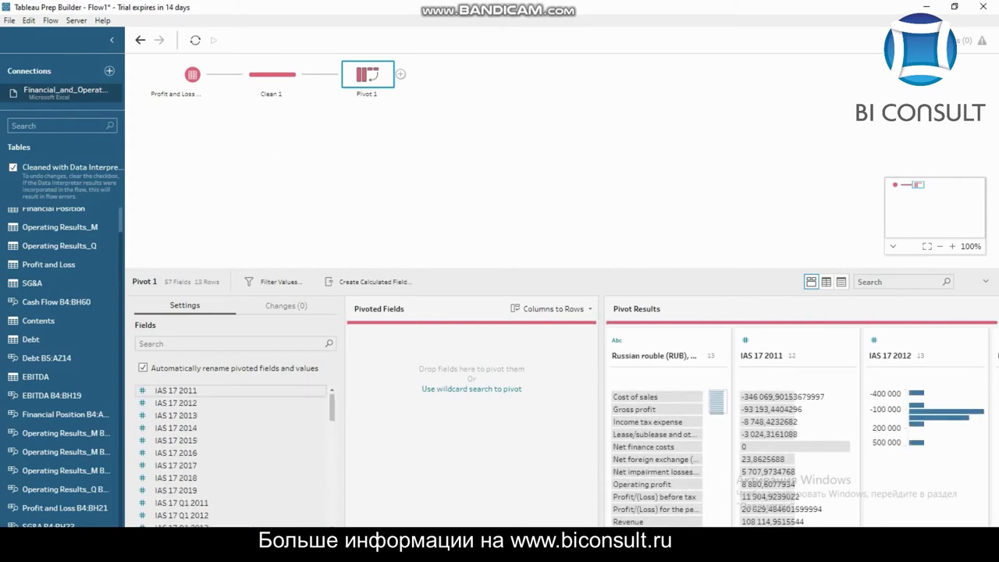
key(ctrl+a)
drag(231, 391, 468, 427)
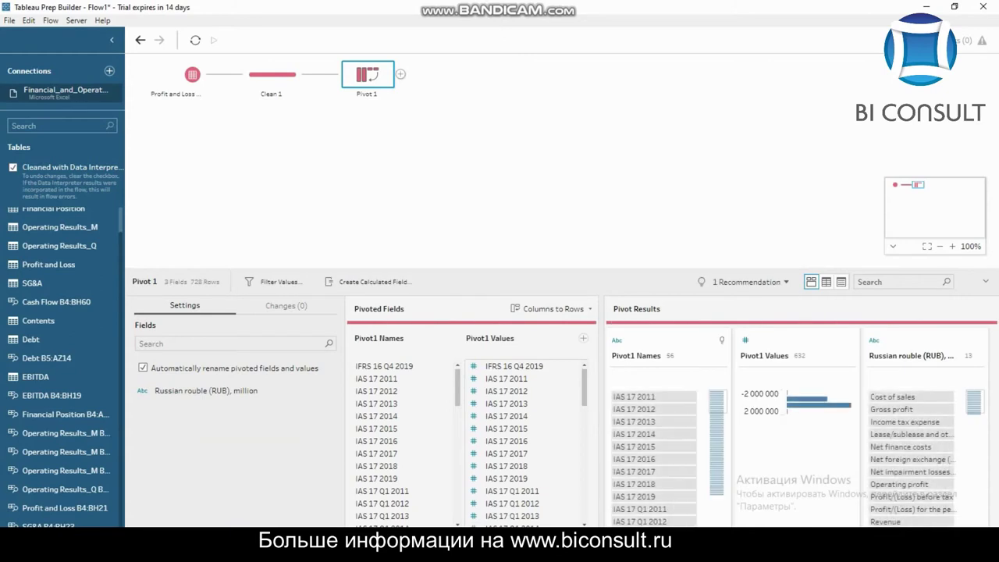
click(401, 74)
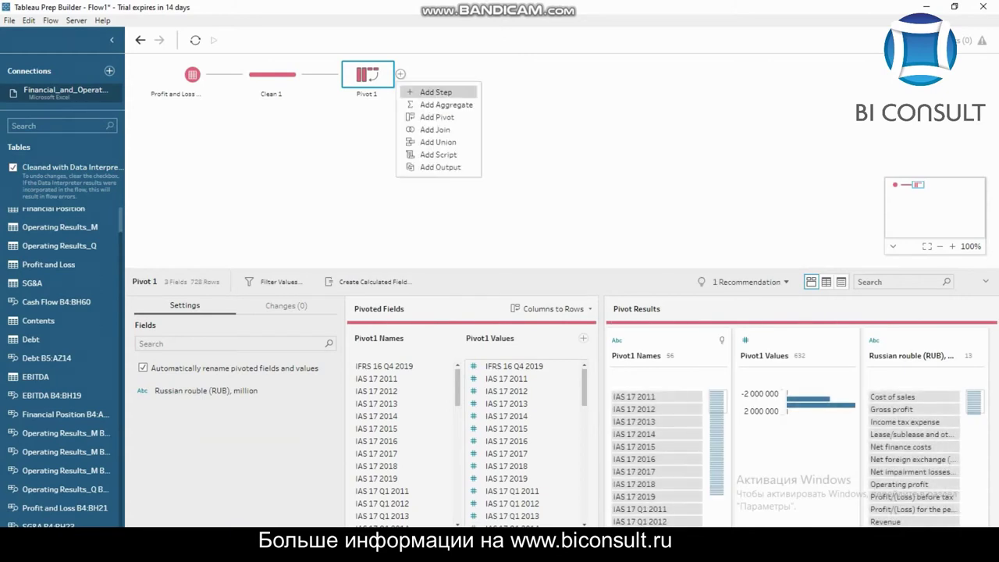
click(436, 93)
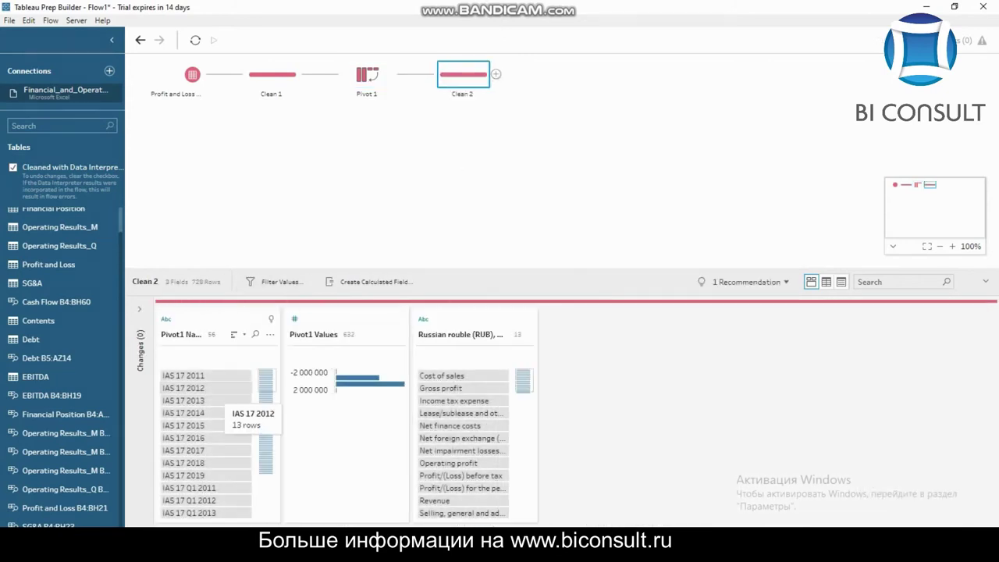
Step: Examine the list of Pivot1 Names values in the Clean 2 step, from the annual IAS 17 entries through the IFRS 16 entries
scroll(206, 441, down, 3)
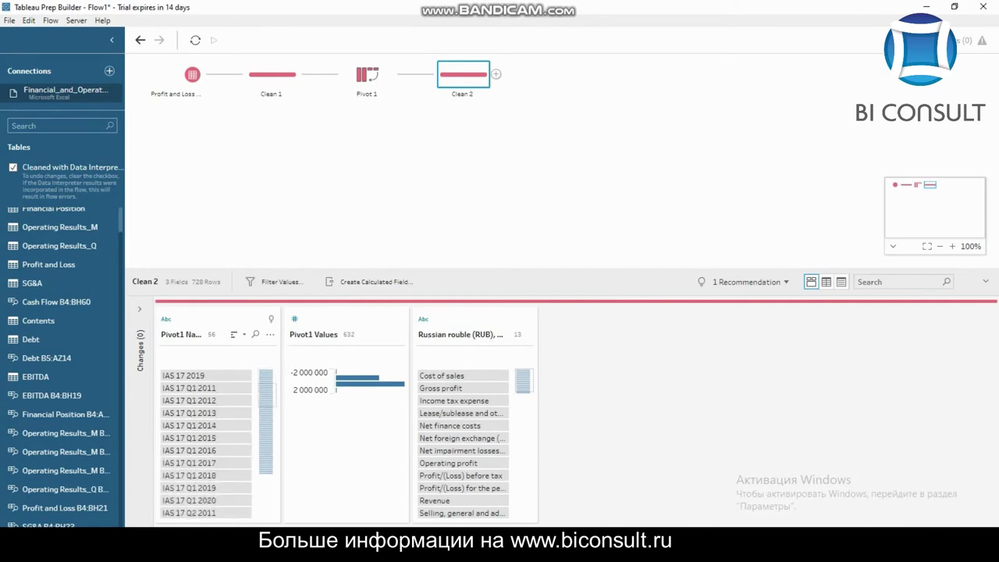
scroll(206, 441, down, 8)
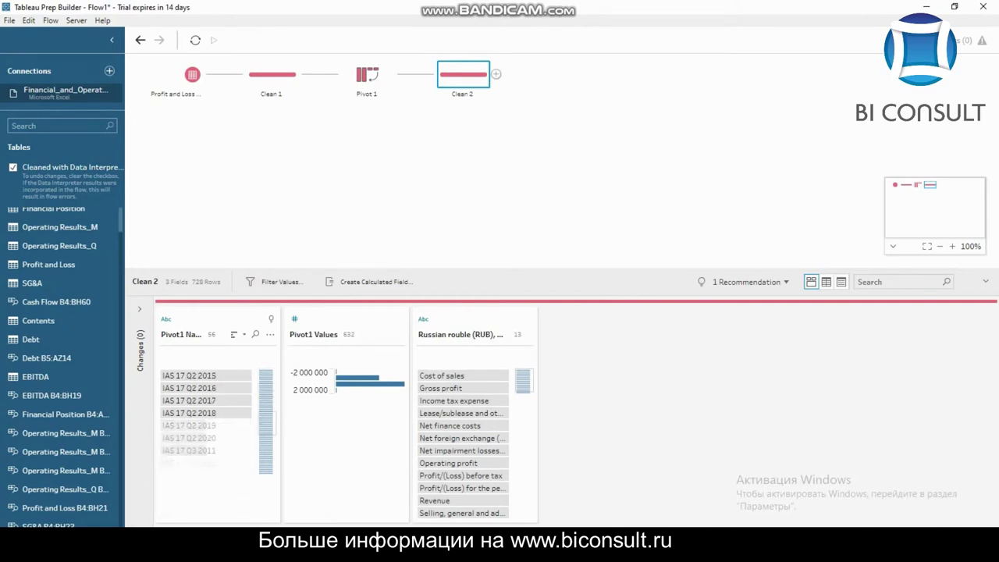
scroll(206, 441, down, 5)
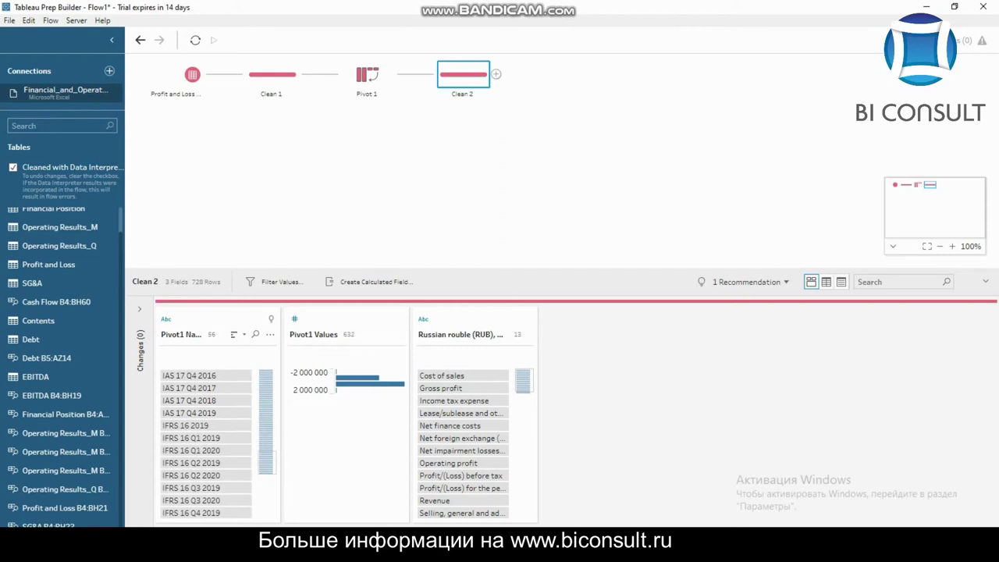
scroll(206, 441, up, 1)
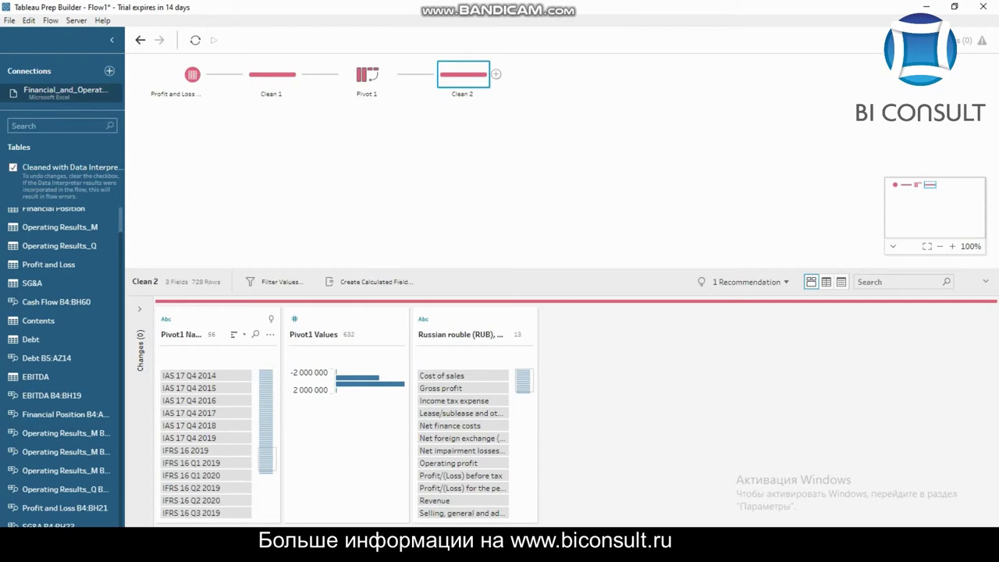
scroll(206, 441, up, 14)
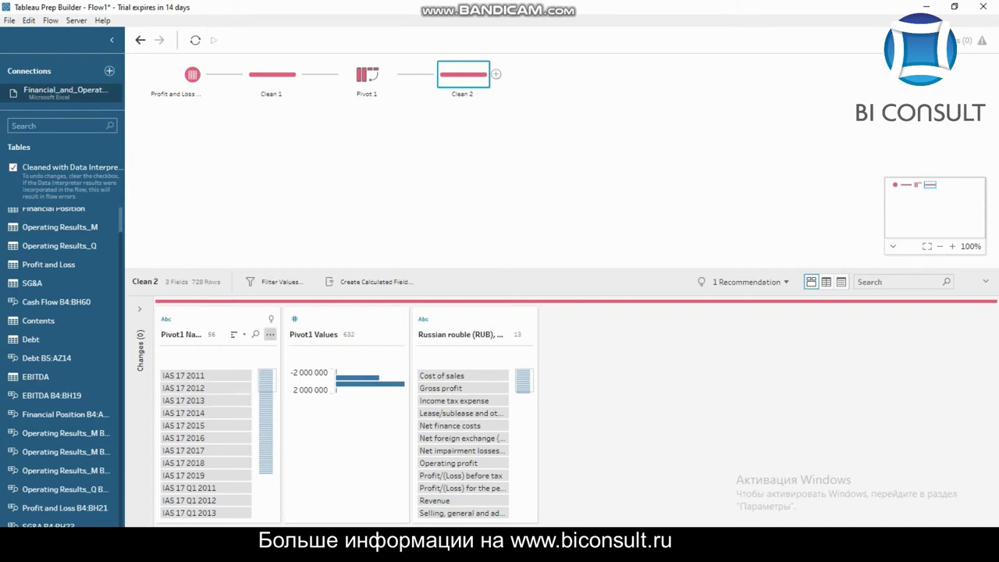
click(269, 334)
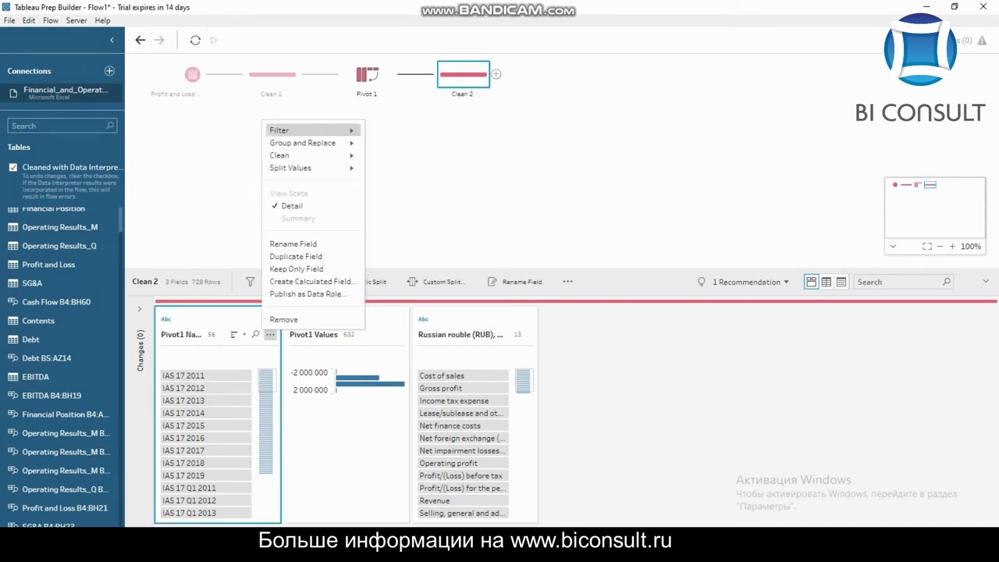
mouse_move(309, 131)
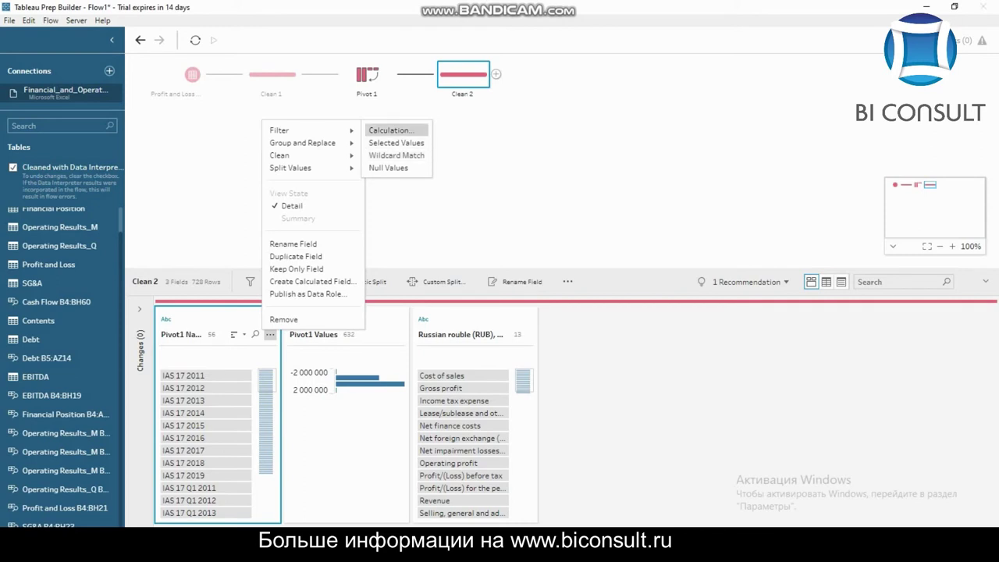
click(395, 131)
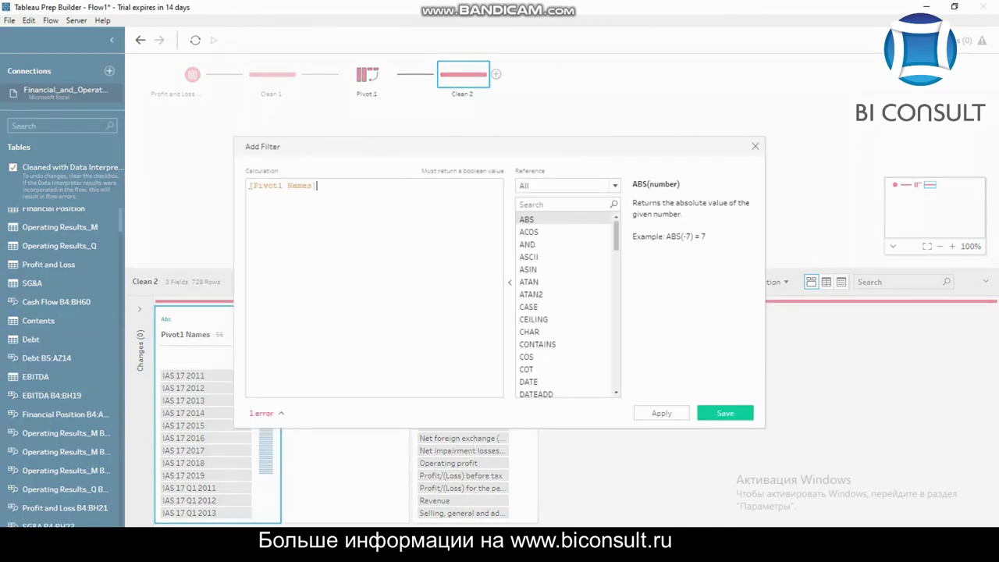
click(754, 146)
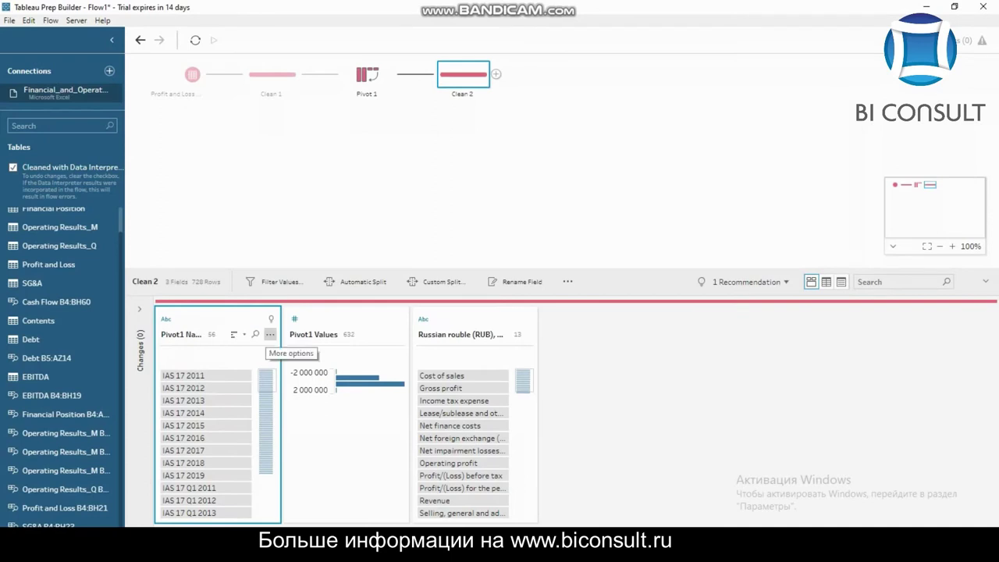
Step: Filter the Pivot1 Names field by wildcard match, keeping only values that contain "Q"
click(270, 334)
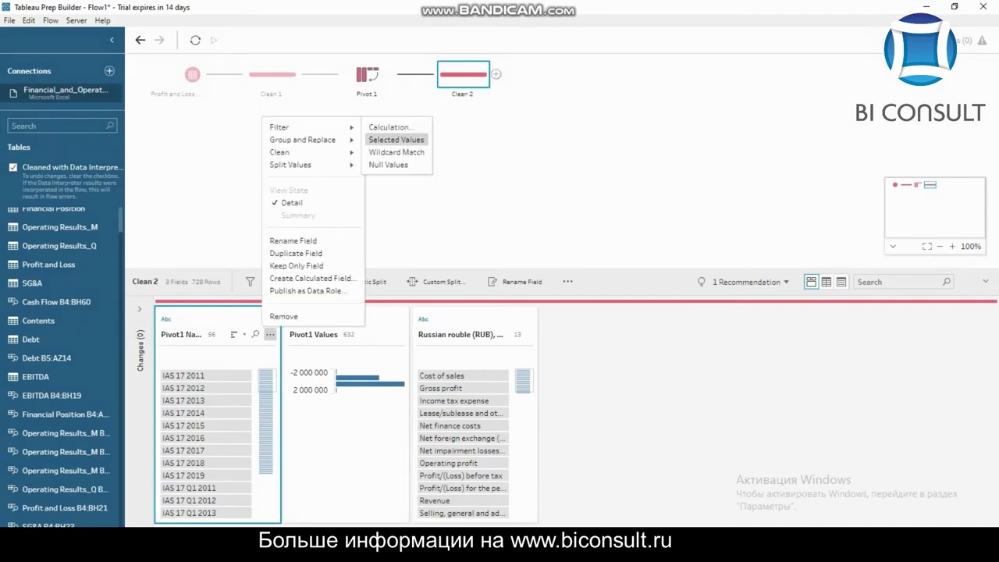
click(397, 152)
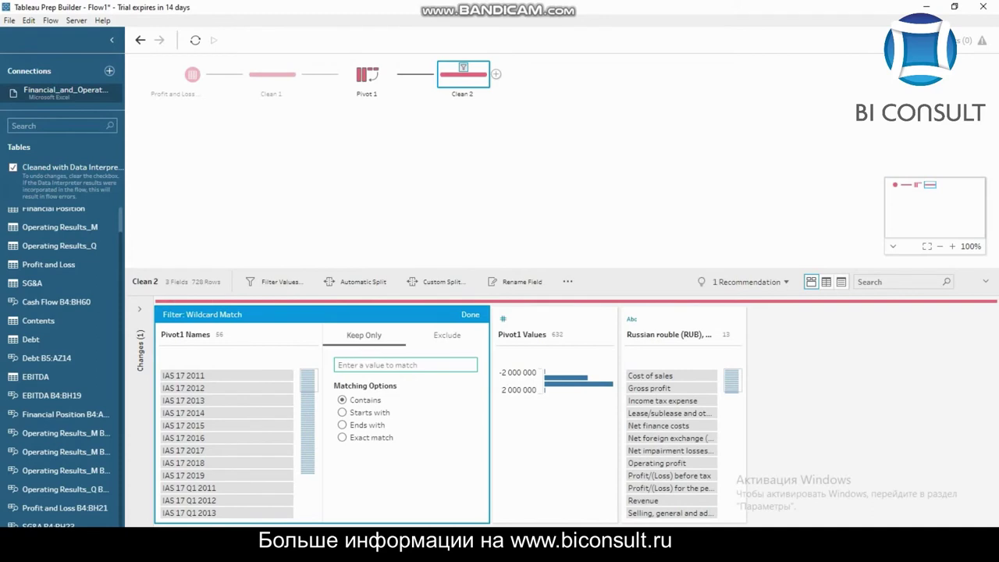
click(446, 335)
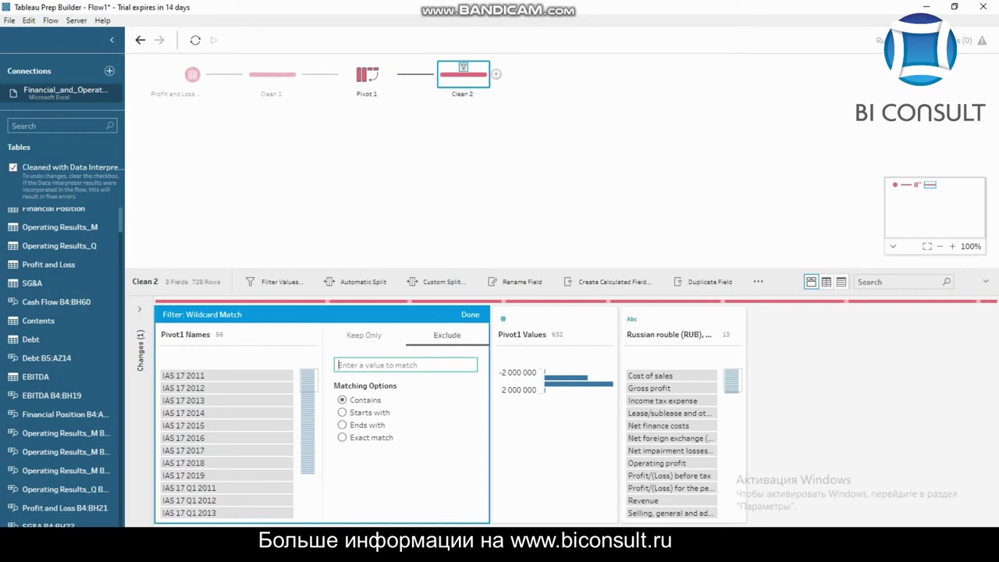
click(363, 334)
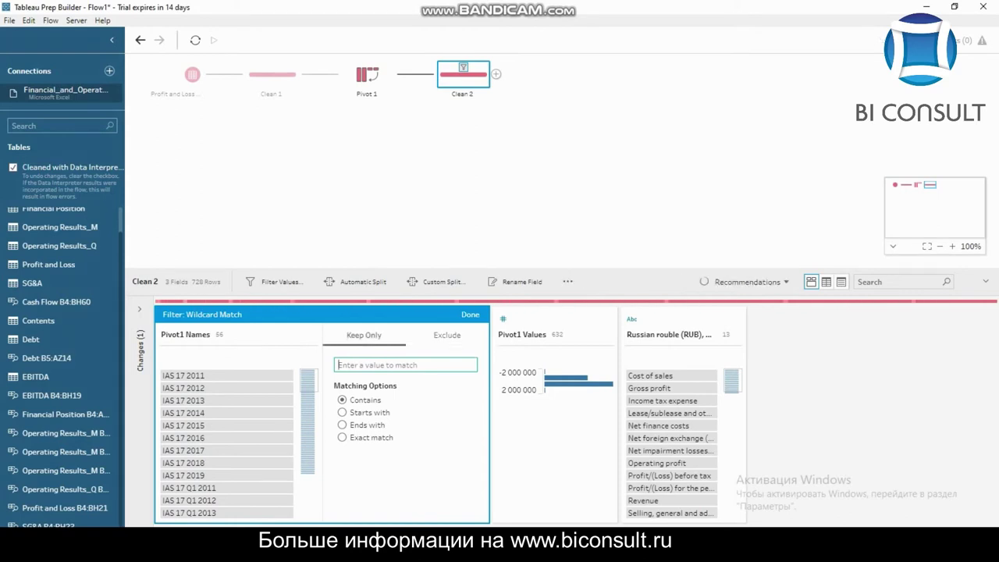
text(Q)
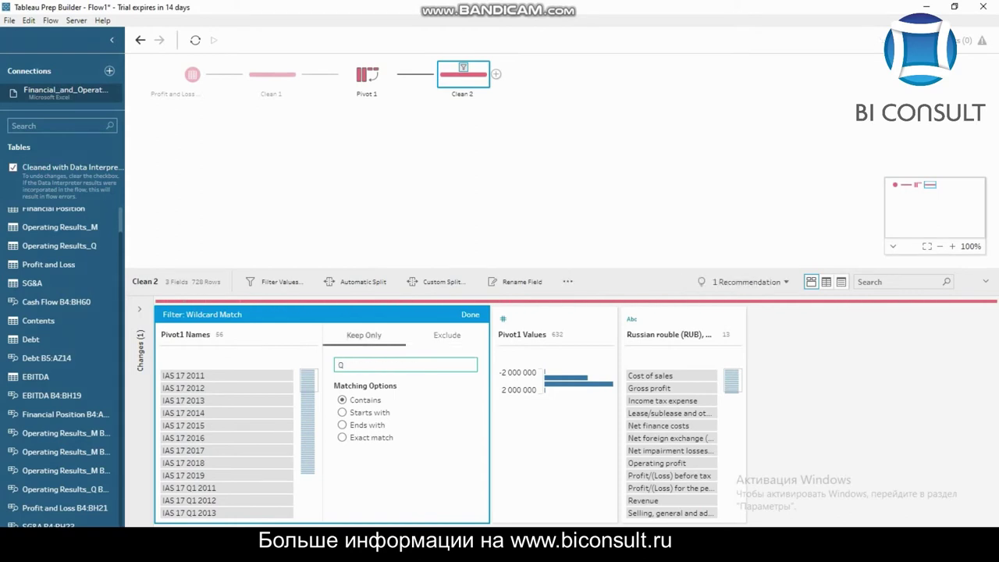
click(470, 314)
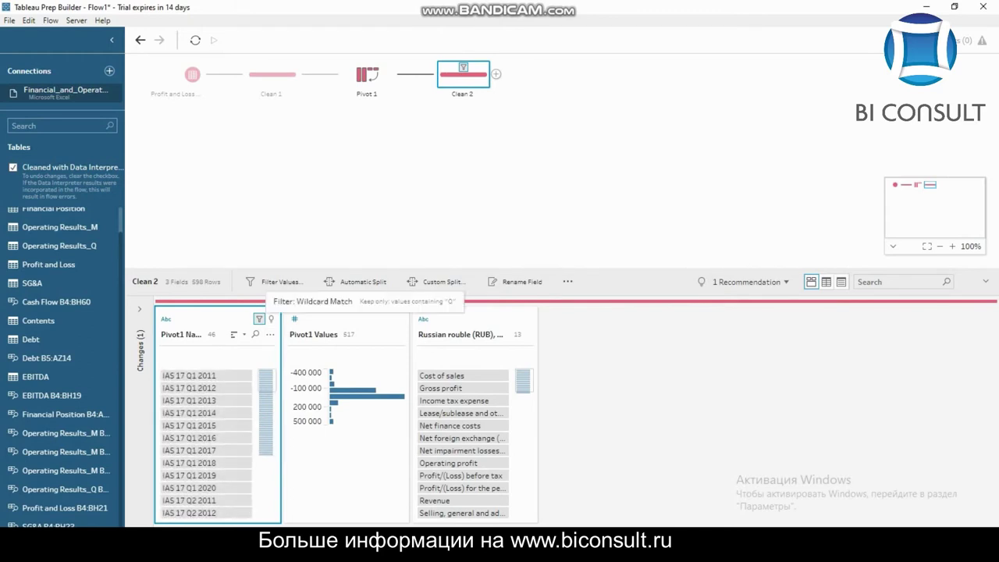
Step: Add a second wildcard match filter on Pivot1 Names that excludes values containing "IFRS"
click(269, 334)
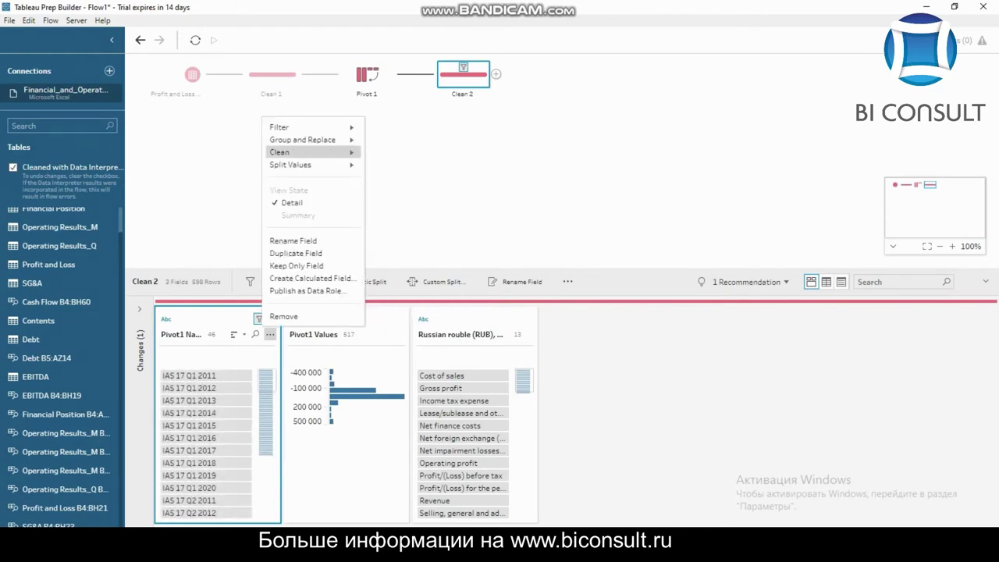
mouse_move(300, 127)
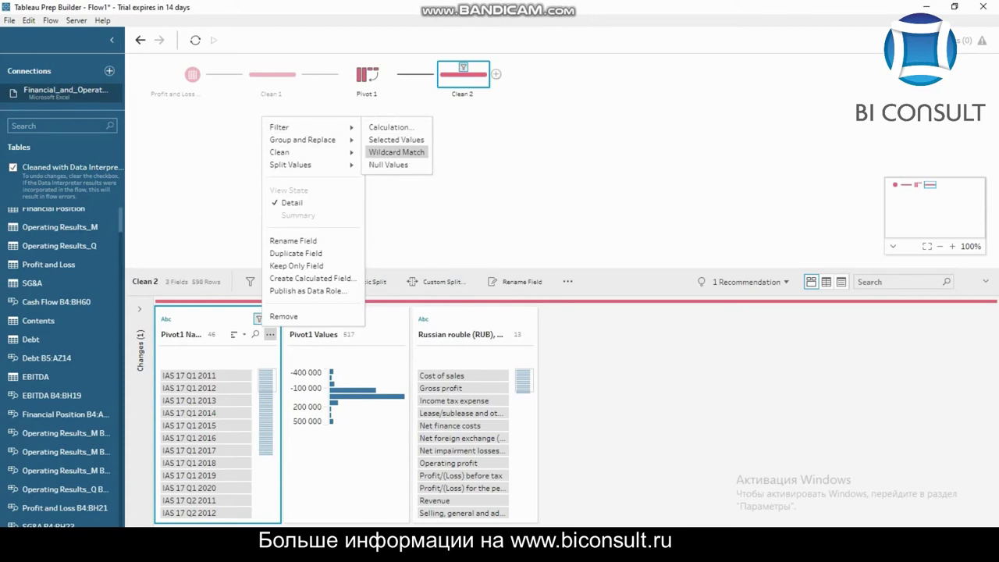
click(397, 152)
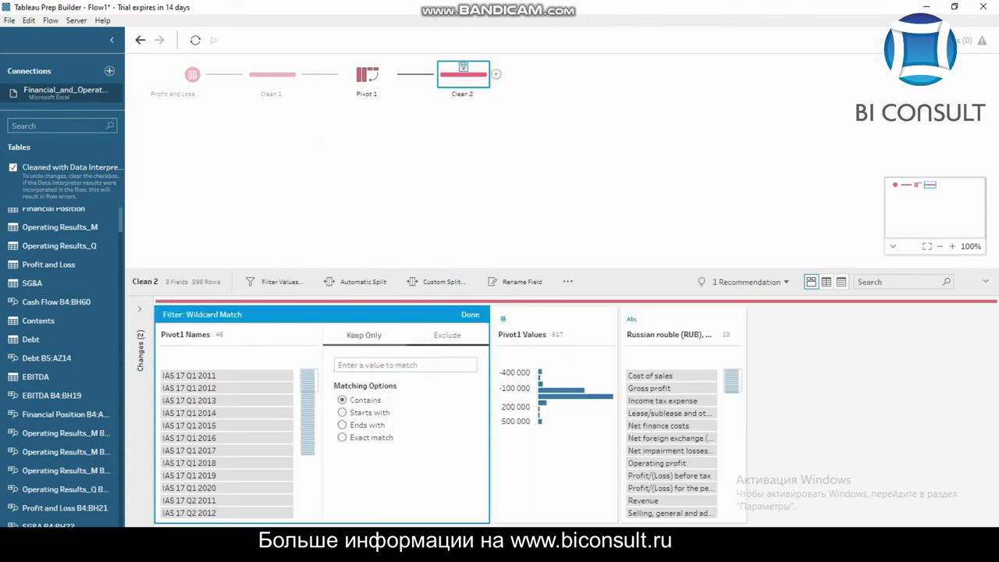
click(446, 335)
text(I)
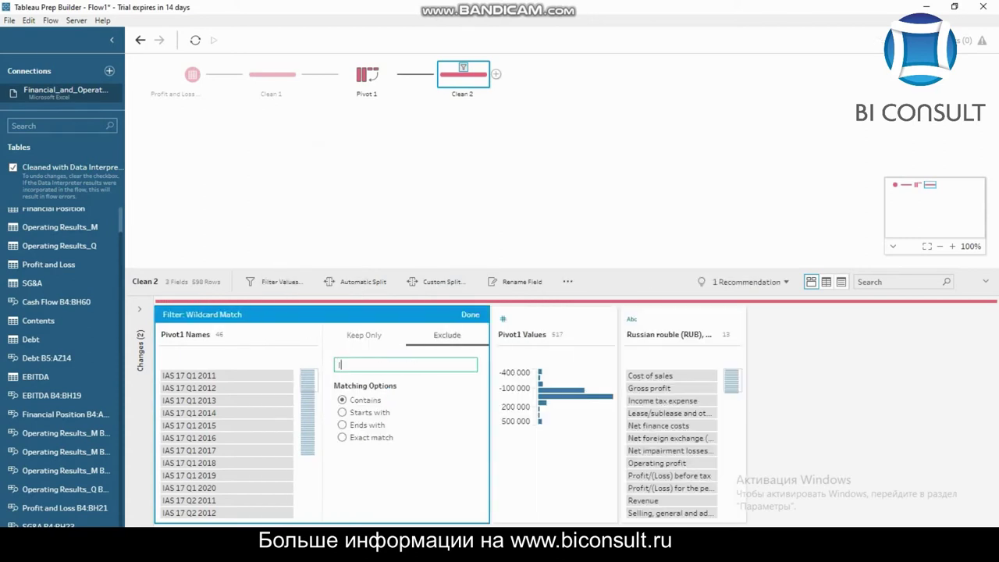
text(FRS)
click(470, 314)
click(470, 313)
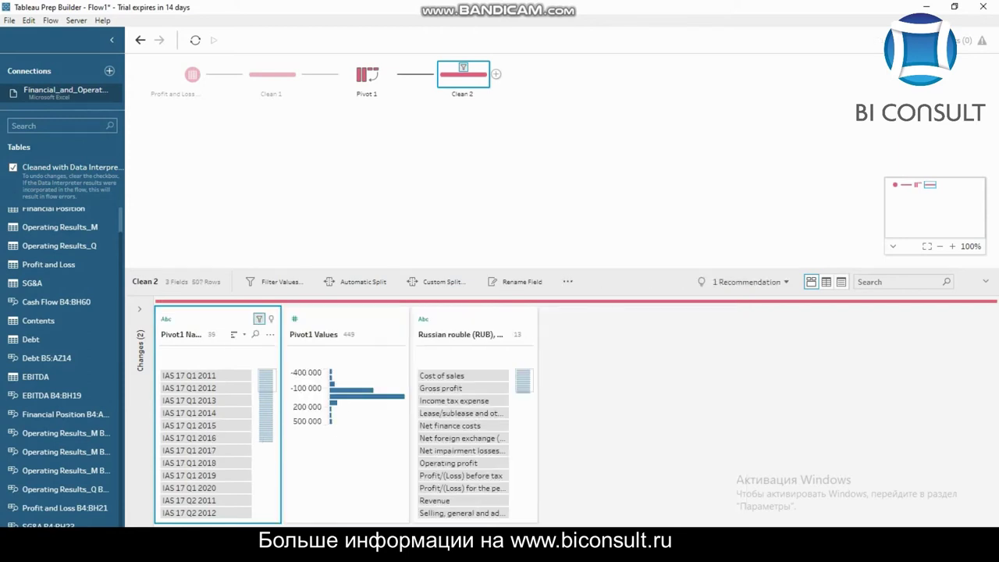
Step: Apply a custom split to Pivot1 Names using a space as the separator and splitting off all fields
scroll(207, 445, down, 9)
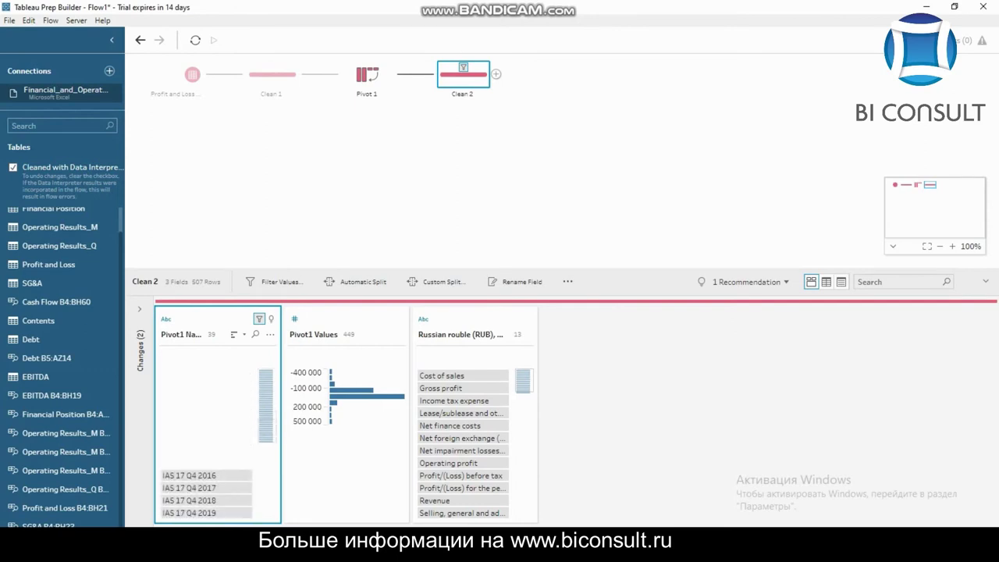
scroll(207, 444, up, 9)
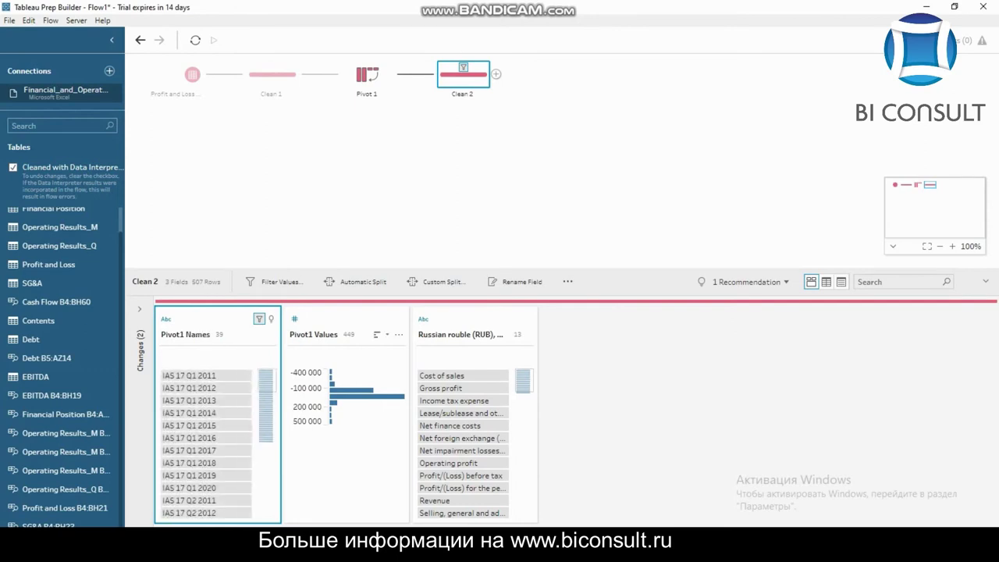
click(270, 334)
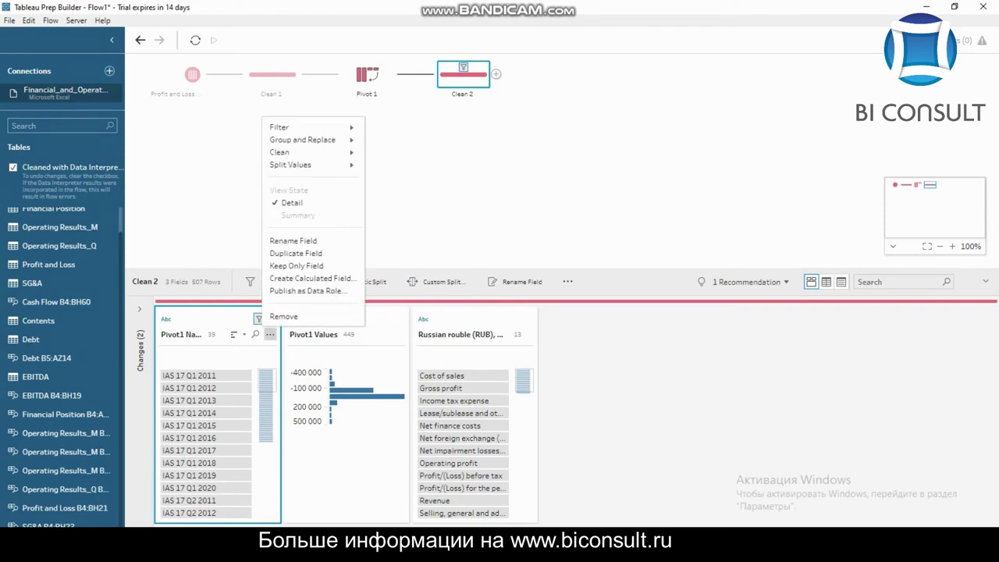
mouse_move(301, 164)
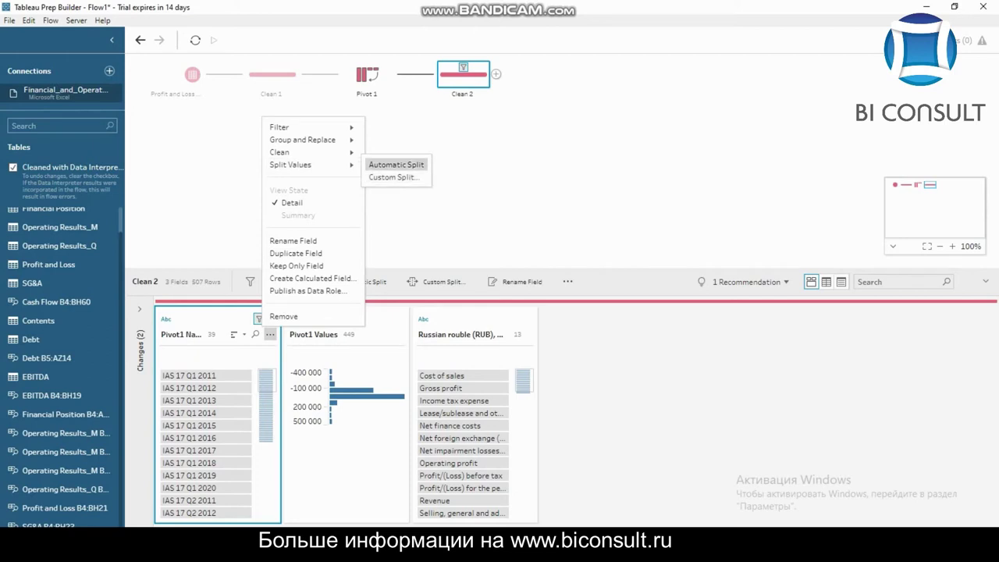
click(393, 177)
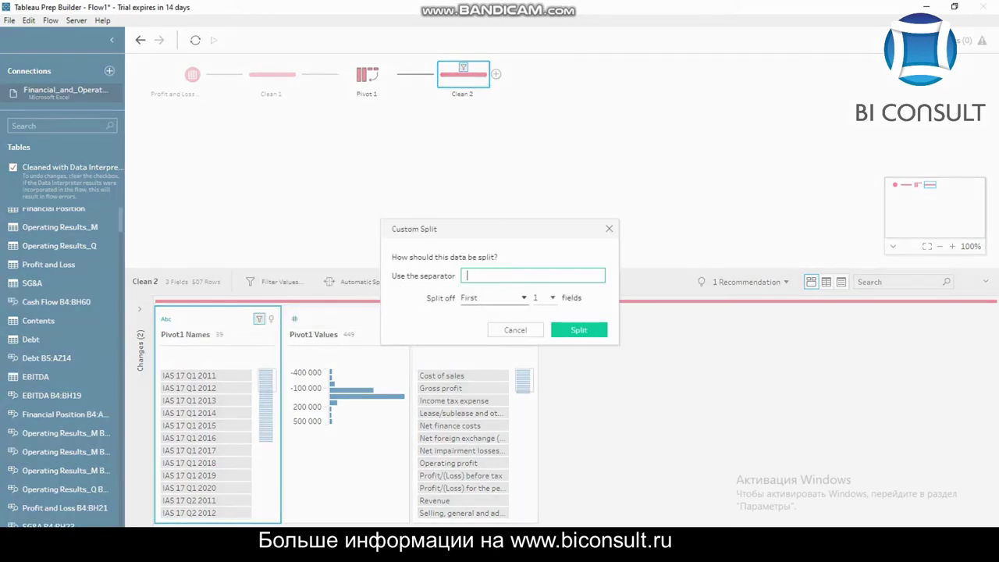
click(492, 298)
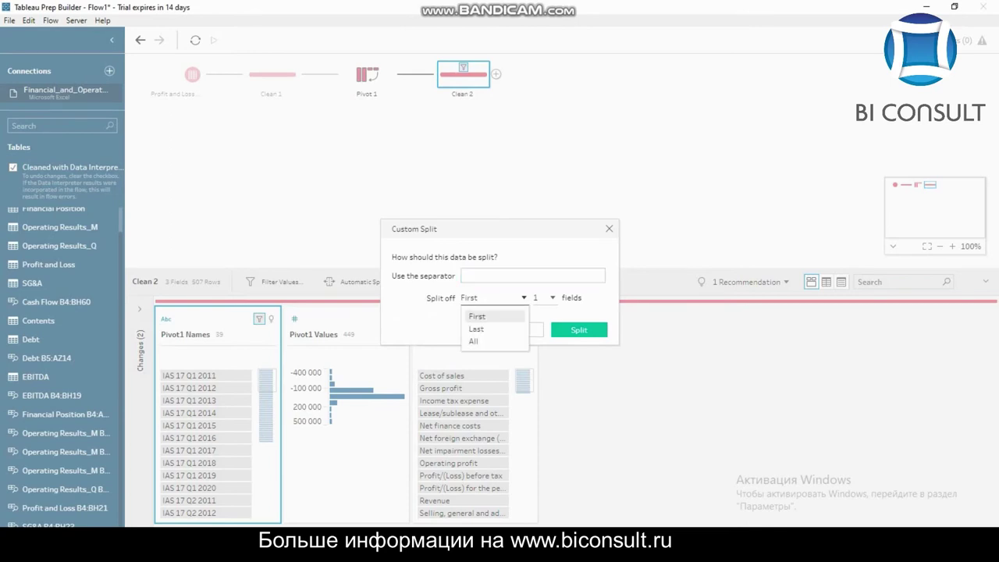
click(474, 341)
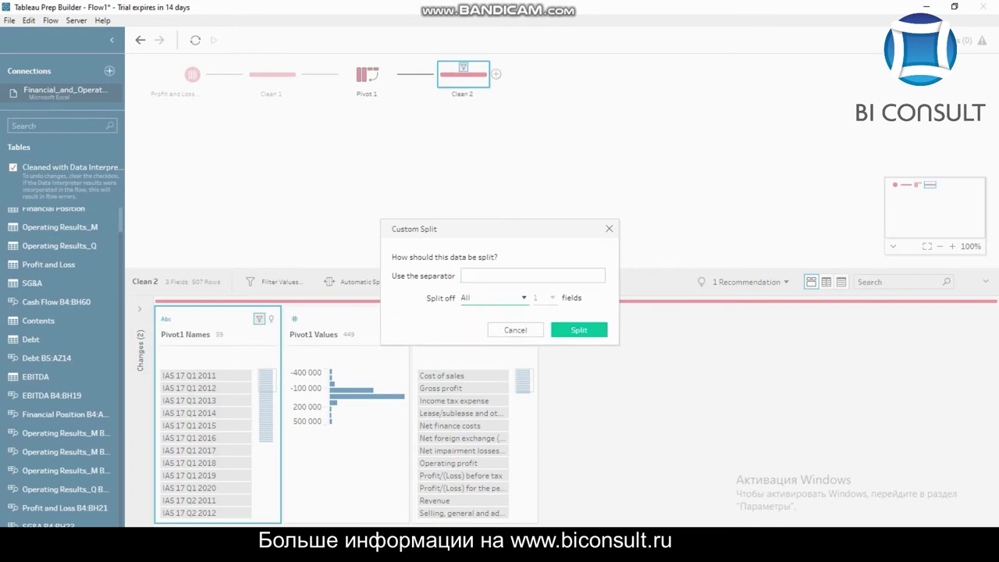
click(579, 330)
key(Escape)
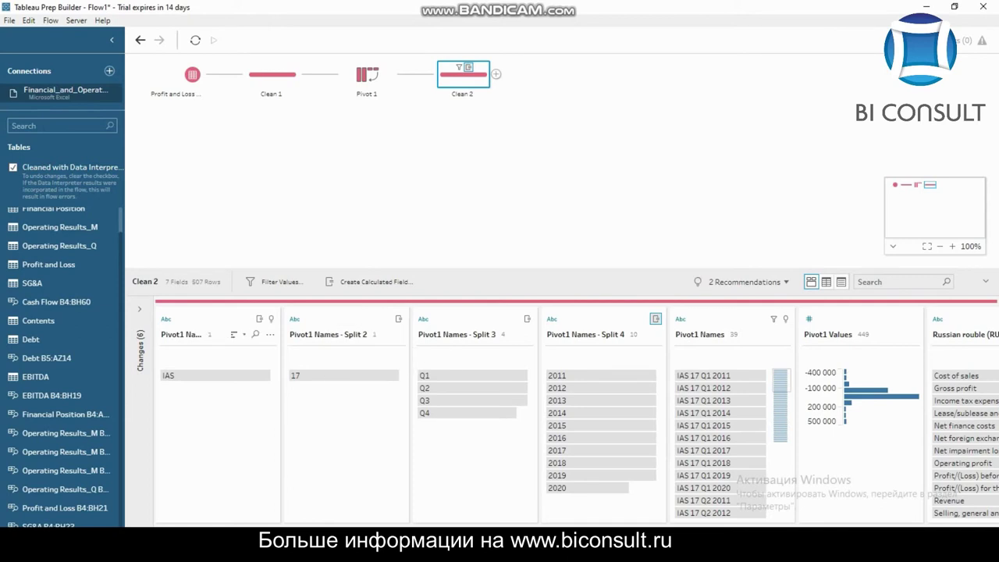
Step: Remove the Pivot1 Names - Split 1 and Pivot1 Names - Split 2 fields, which hold IAS and 17
click(205, 334)
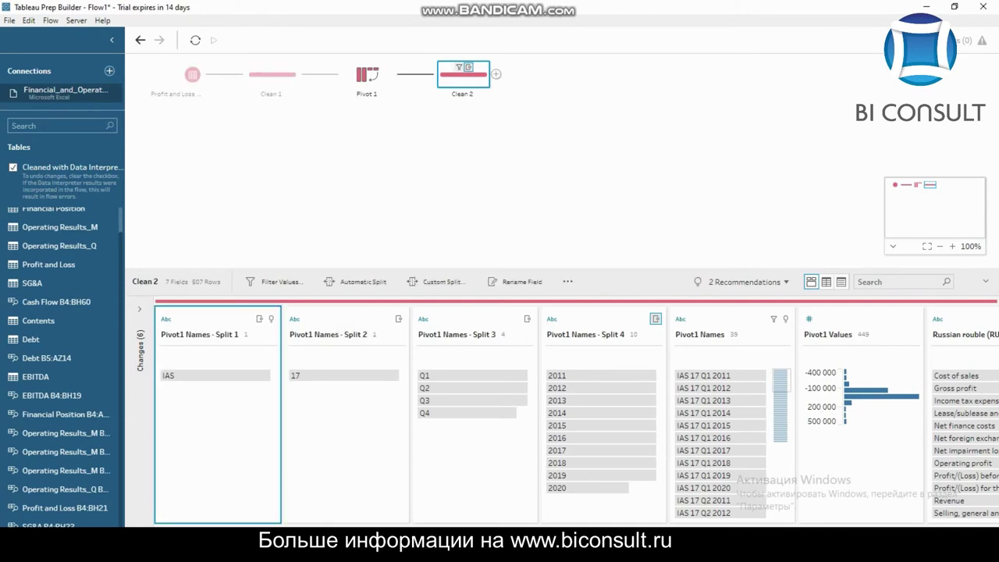
click(333, 334)
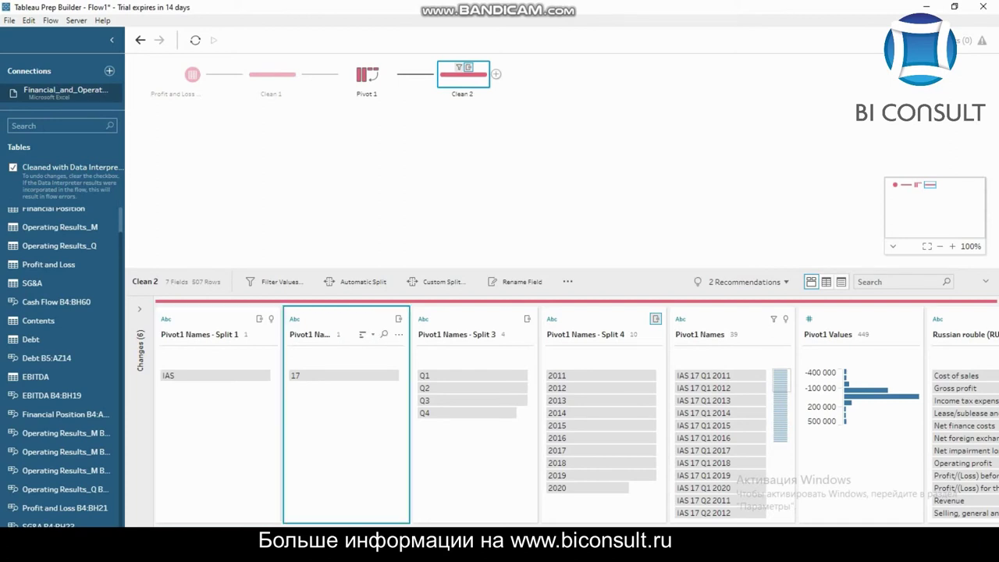
click(204, 334)
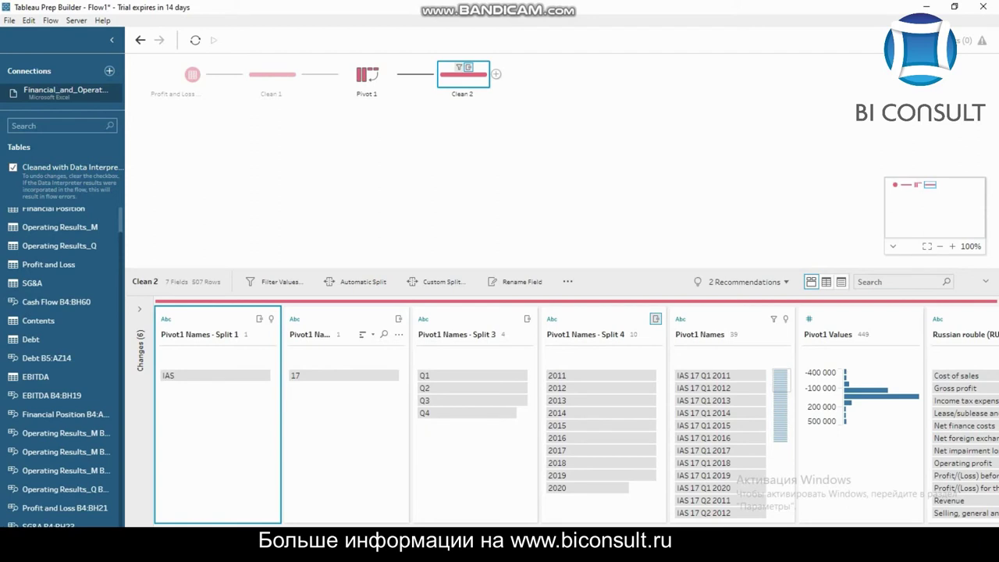
ctrl+click(344, 344)
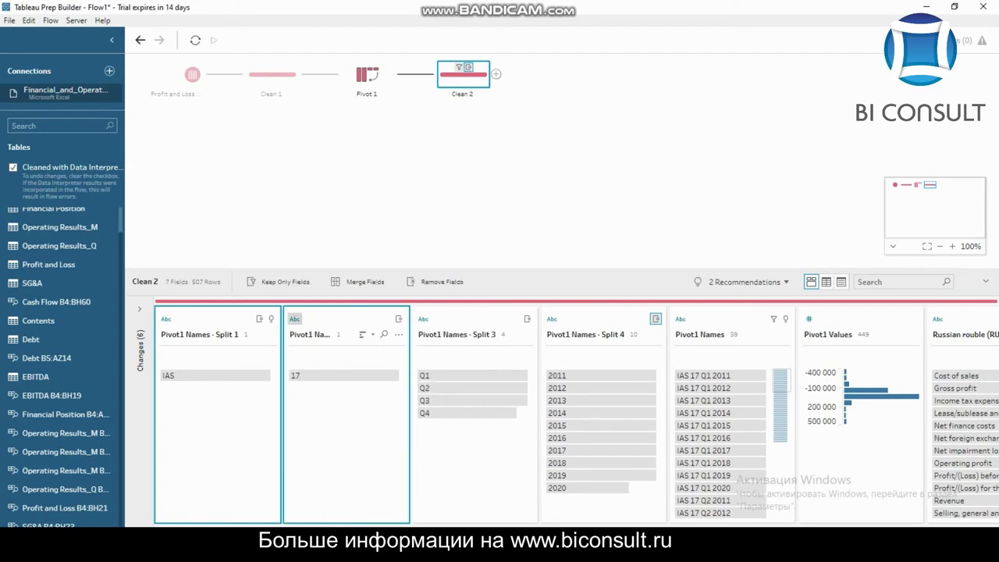
click(437, 282)
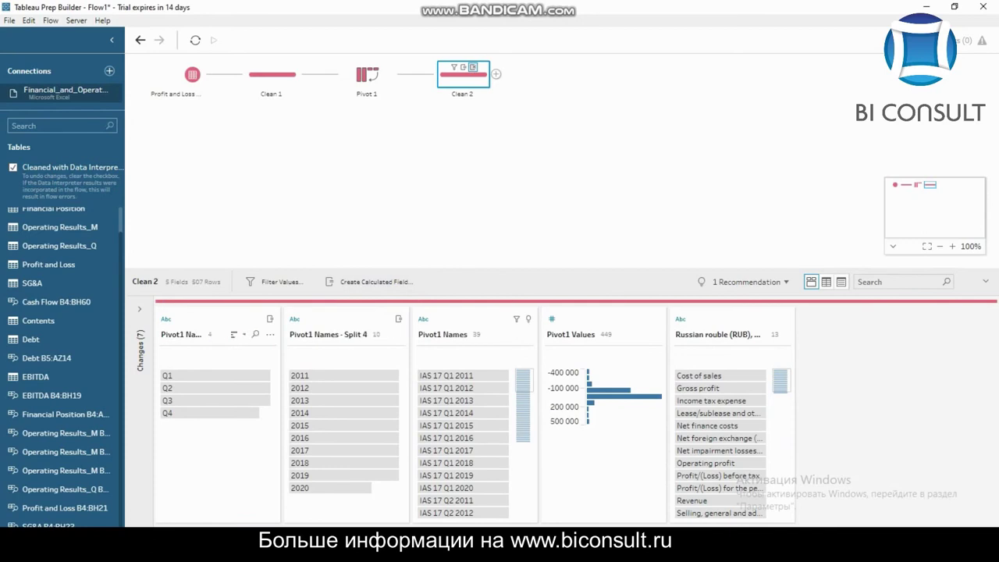
Step: Change the value Q1 to 1 in the Pivot1 Names - Split 3 field
click(205, 375)
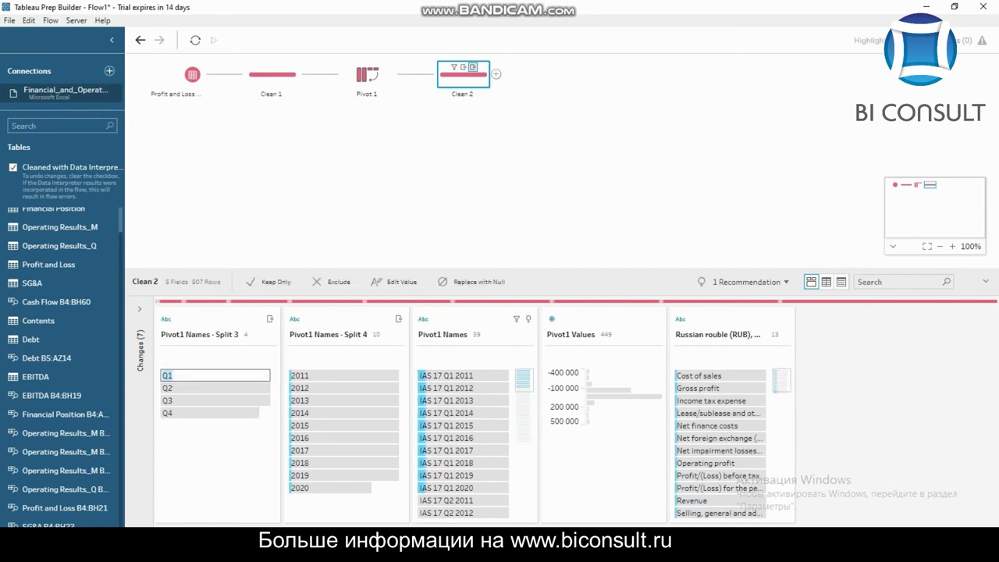
text(1)
key(Return)
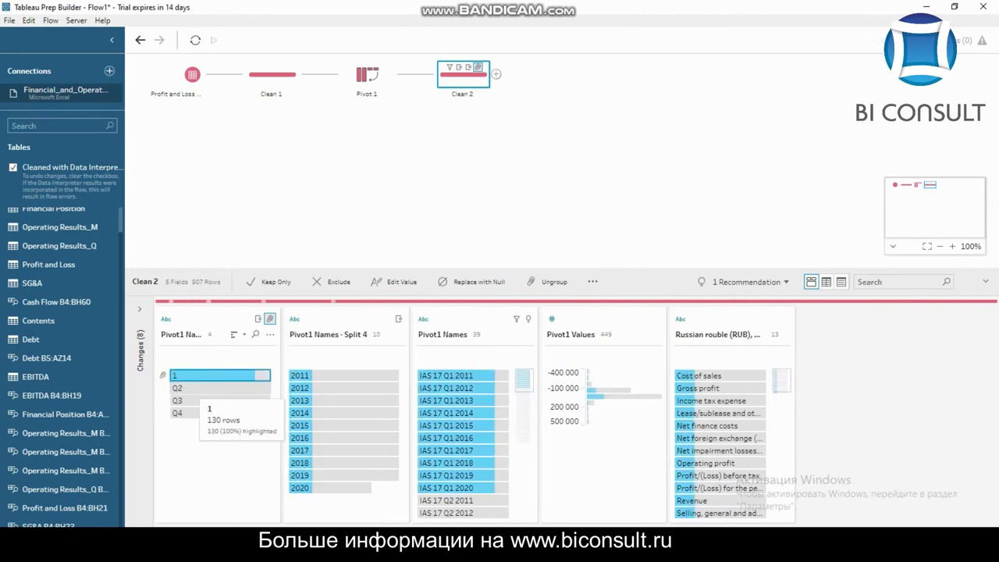
Step: Change the values Q2 and Q3 to 2 and 3 in the Pivot1 Names - Split 3 field
double_click(192, 388)
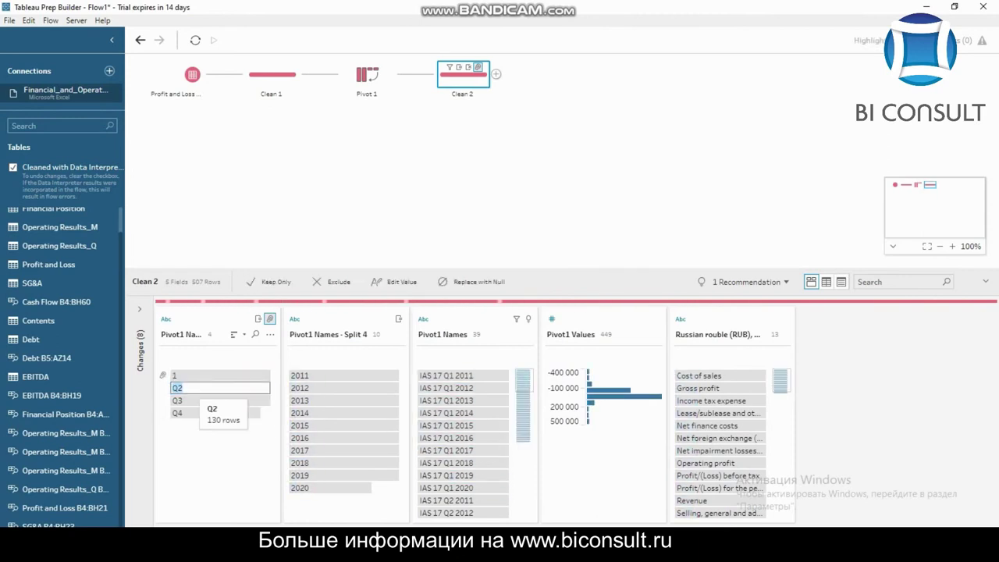
text(2)
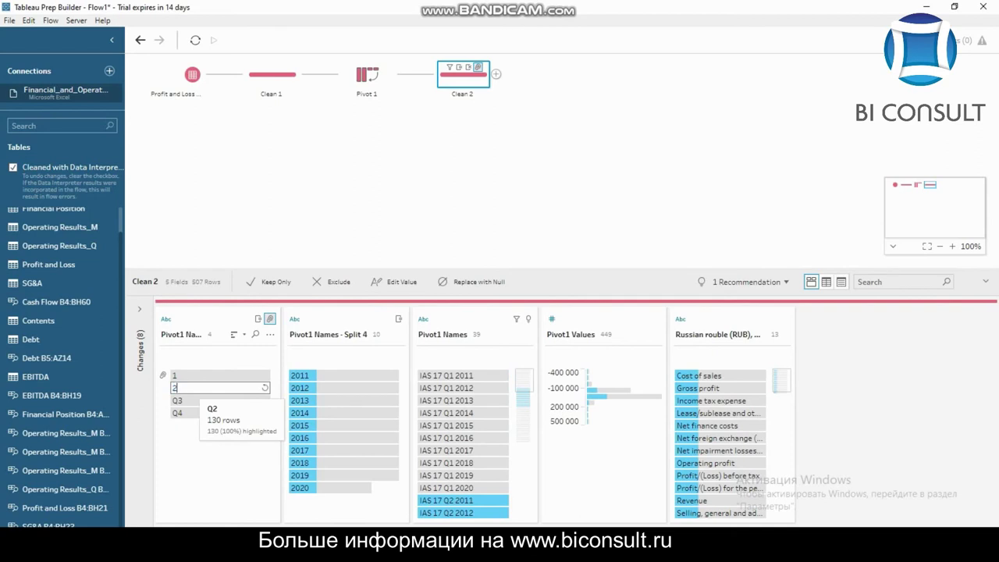
key(Return)
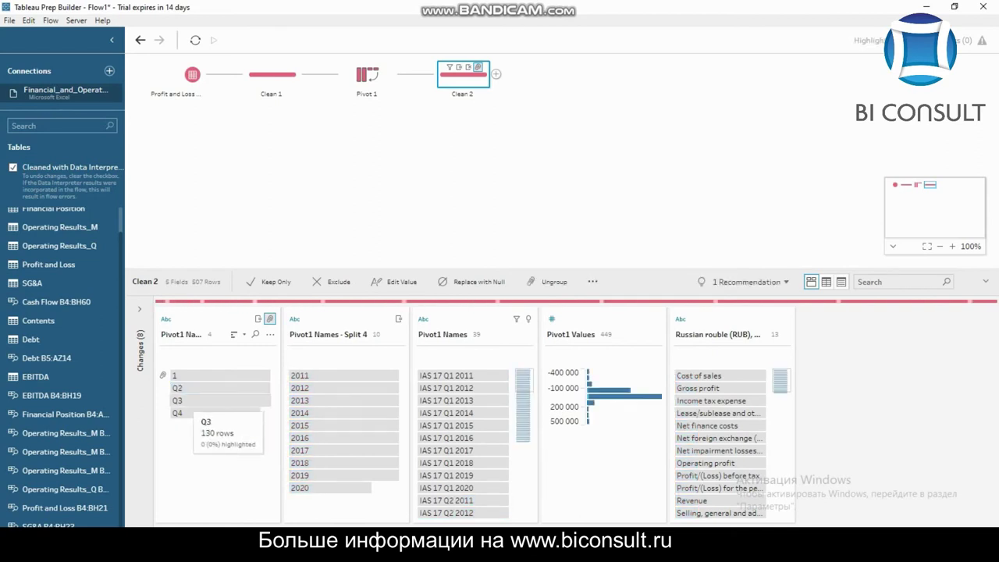
double_click(192, 400)
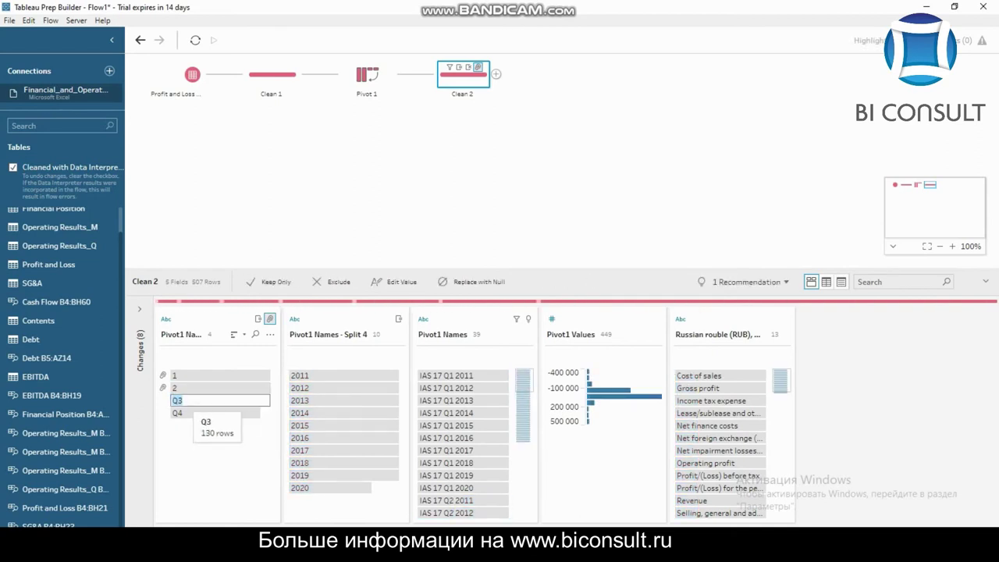
text(3)
key(Escape)
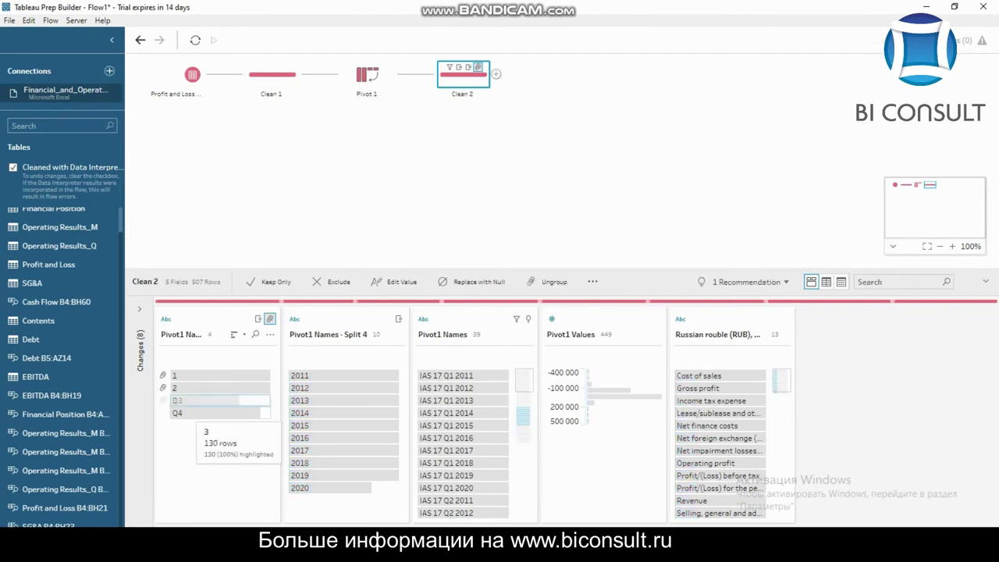
Step: Change the value Q4 to 4 in the Pivot1 Names - Split 3 field and clear the value selection
double_click(191, 413)
text(4)
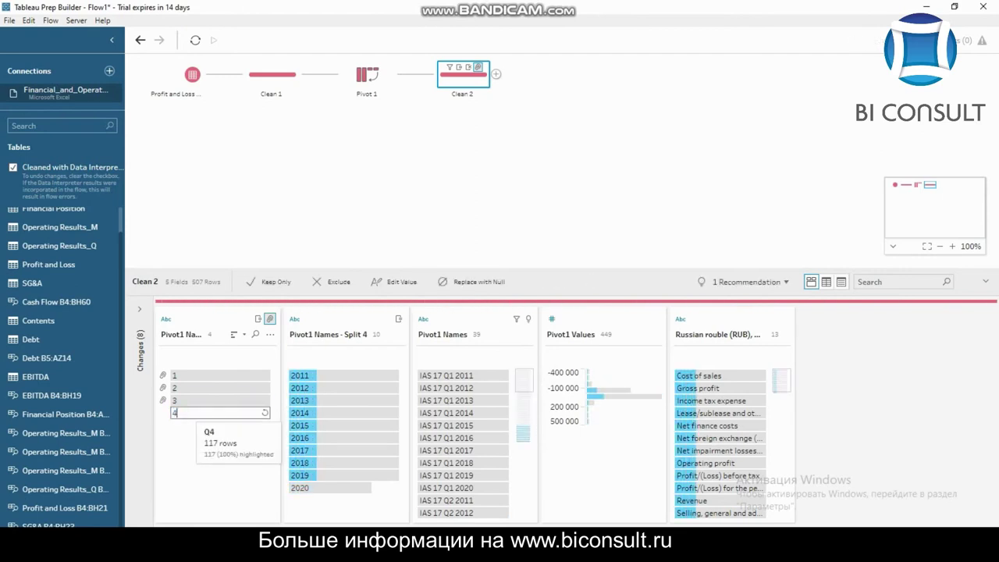
key(Return)
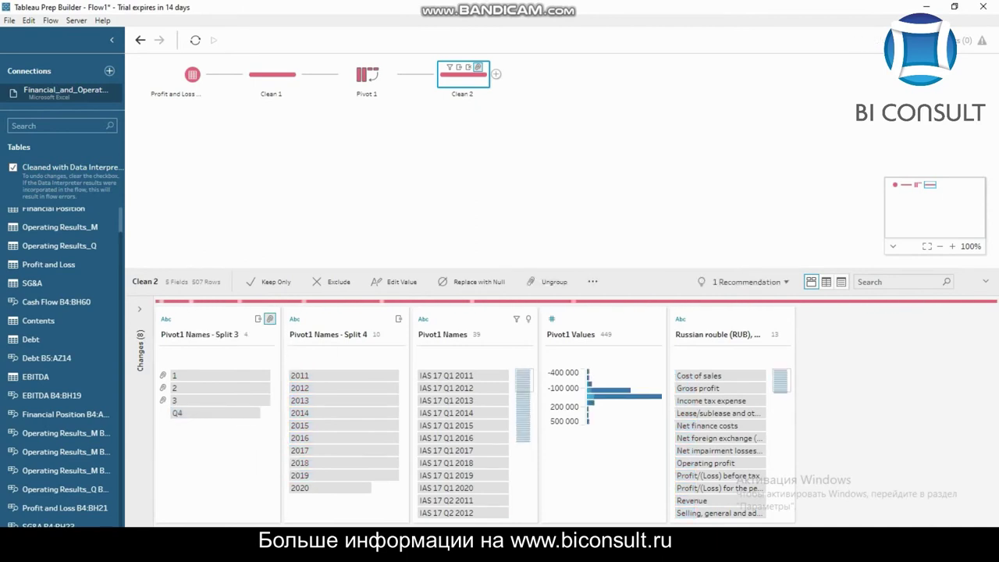
double_click(191, 413)
text(4)
key(Return)
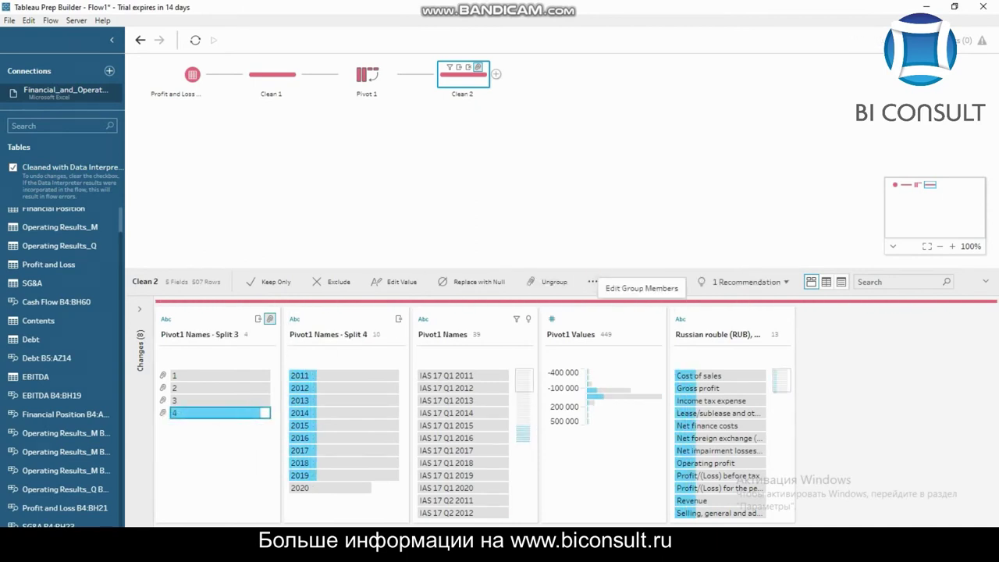
click(220, 413)
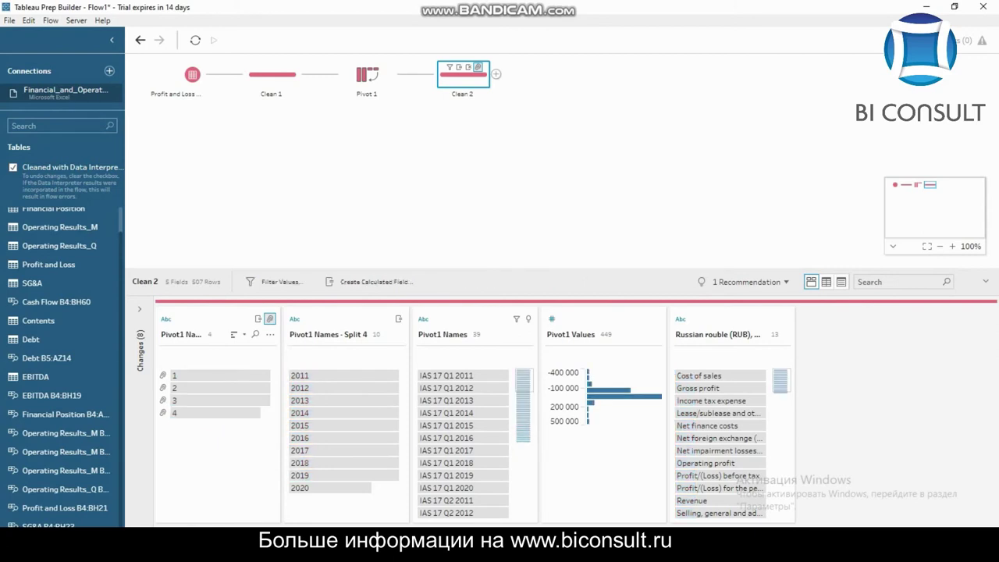
Step: Create a new calculated field in the Clean 2 step and name it Date
click(368, 282)
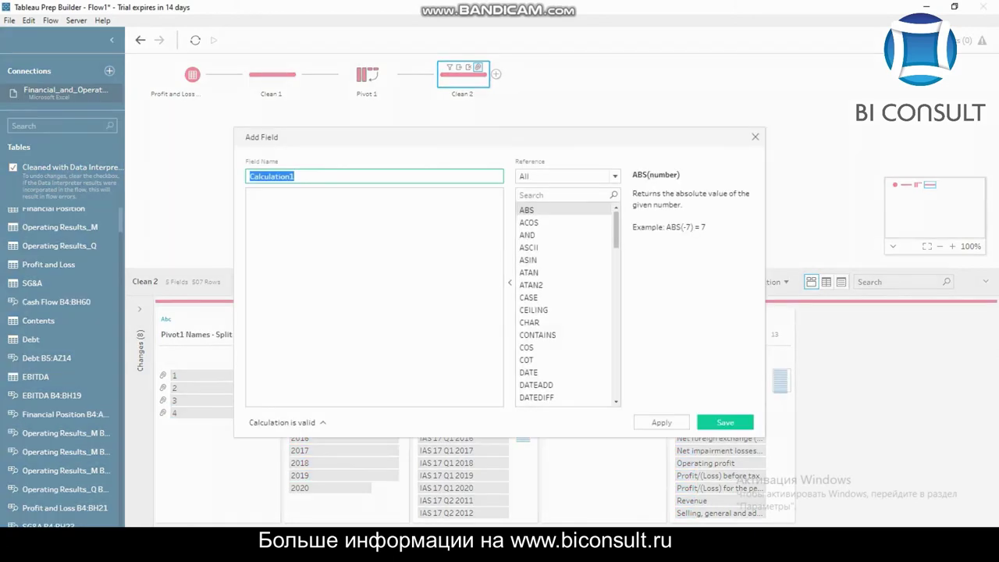
text(Da)
key(BackSpace)
key(BackSpace)
text(Date)
key(Tab)
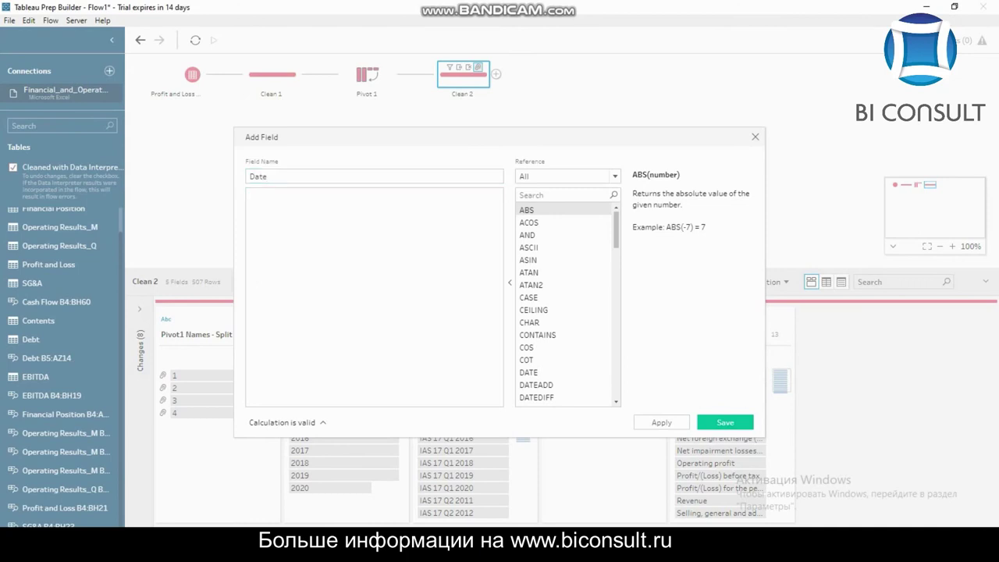
Step: Begin the Date formula with CASE [Pivot1 Names - Split 3], followed by a new line
text(CASE)
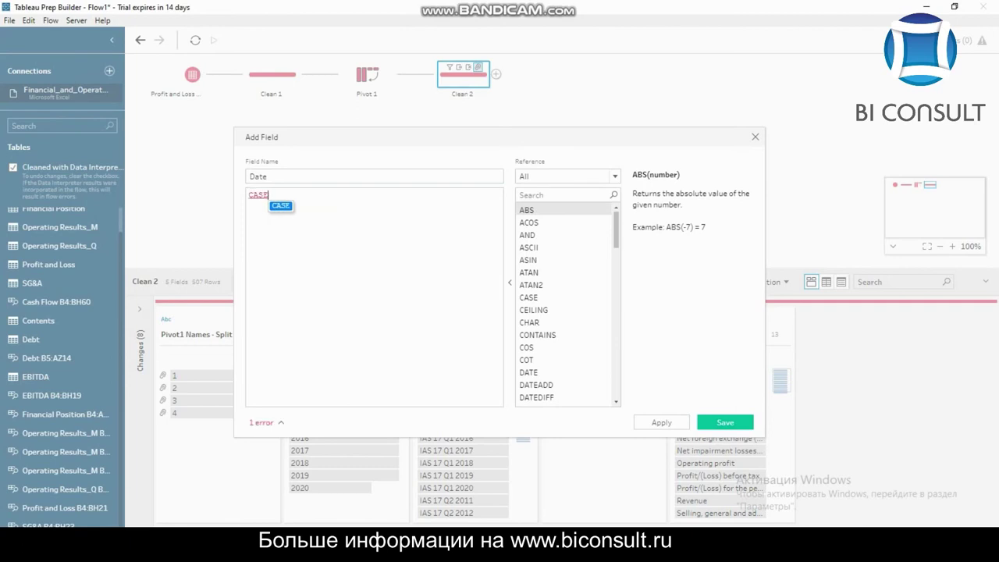
text( Piv)
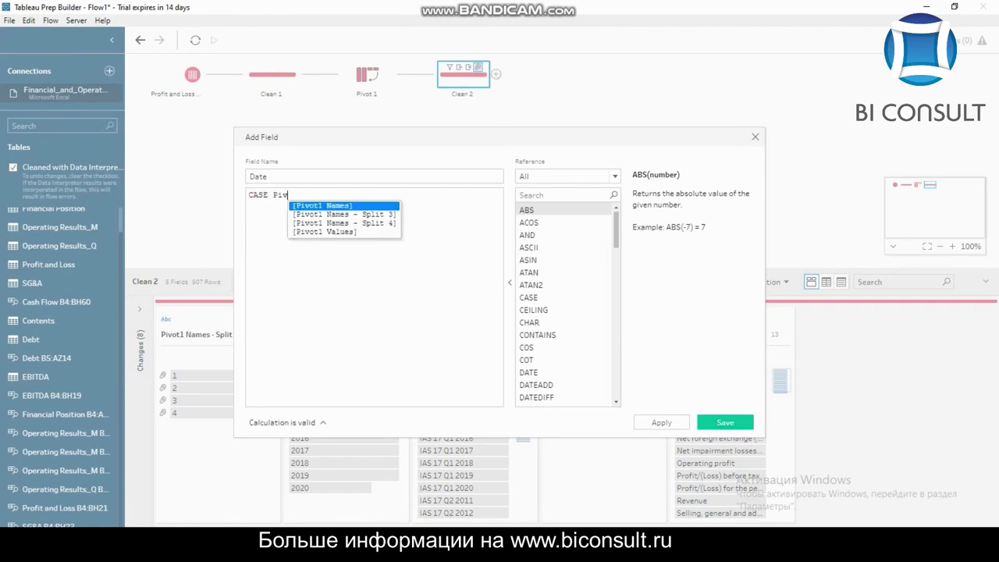
key(Down)
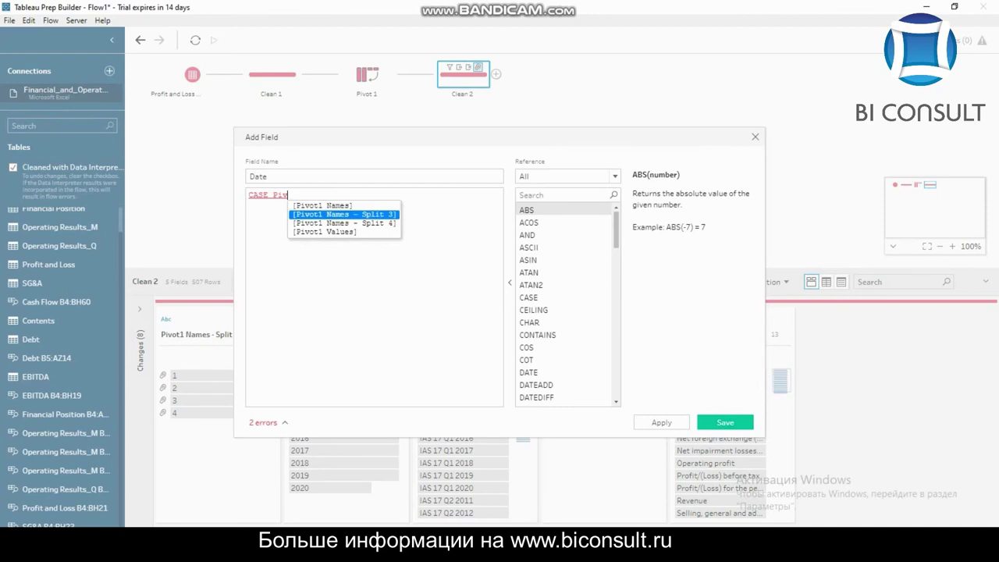
key(Return)
key(Return)
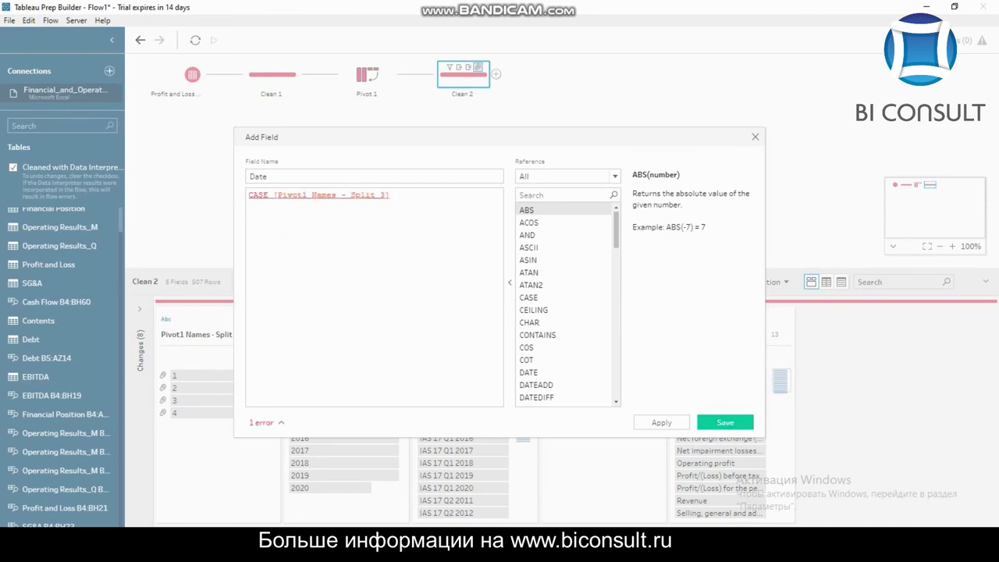
Step: Add the first quarter's condition to the formula: WHEN 1 THEN "01.01." + STR([Pivot1 Names - Split 4])
text(WHEN 1)
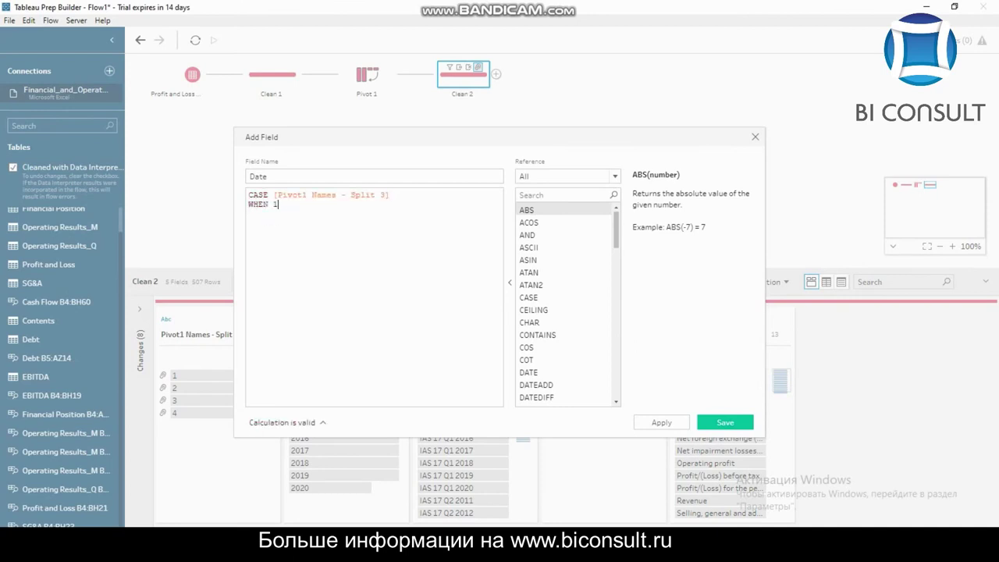
text( THEN )
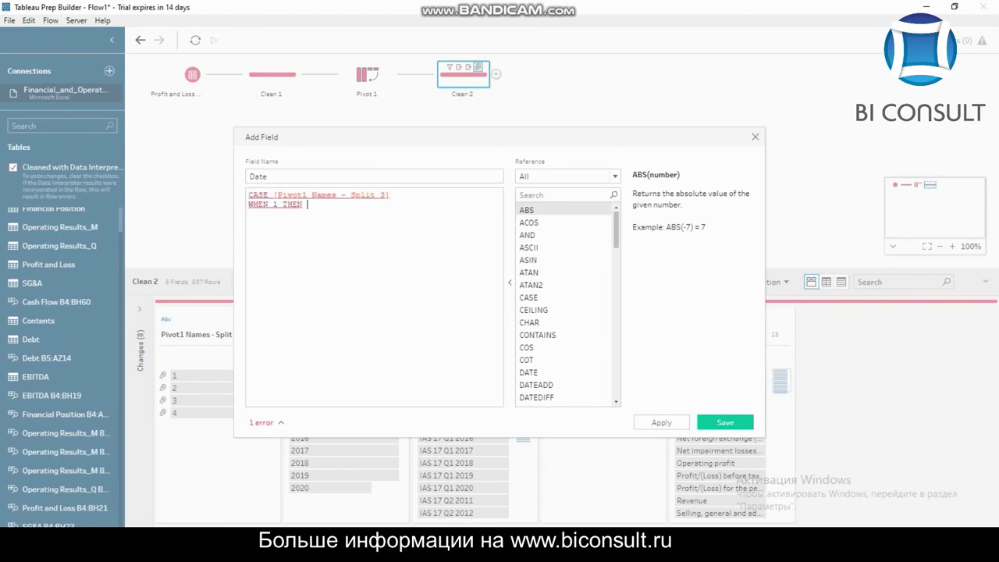
text("")
text(01.0)
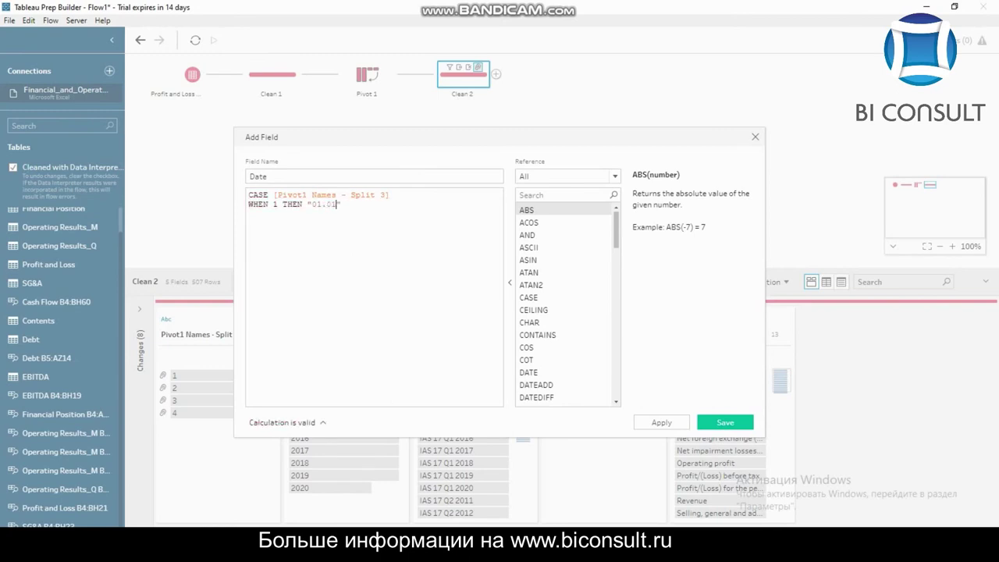
text(1)
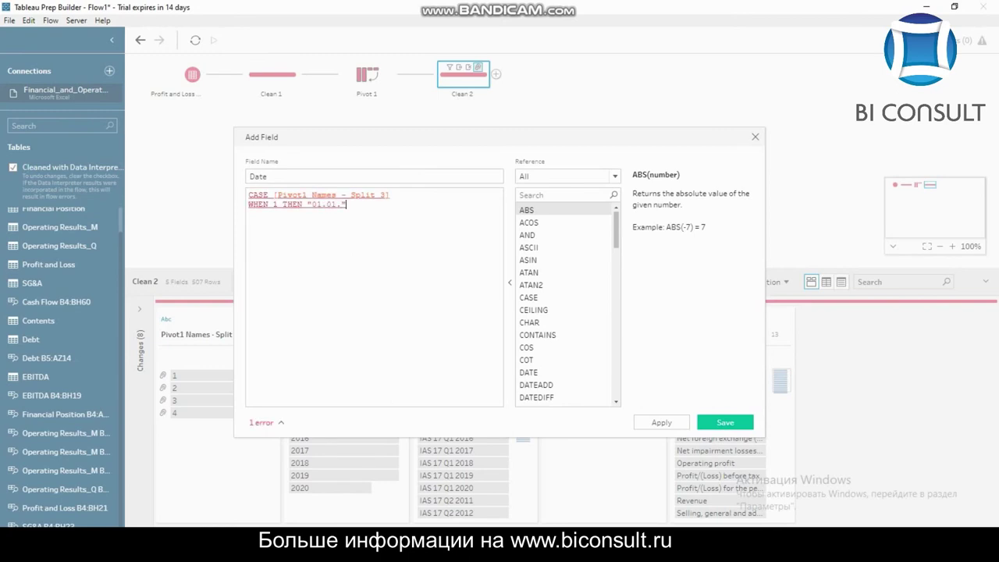
text(.)
key(Right)
text(+ S)
text(TR([)
text(Pi)
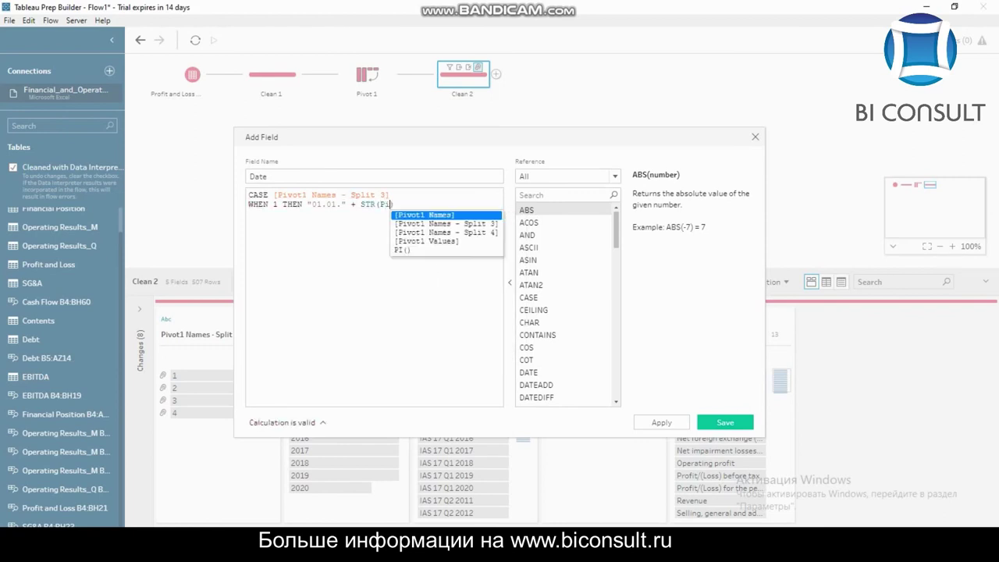
key(Down)
key(Down)
key(Return)
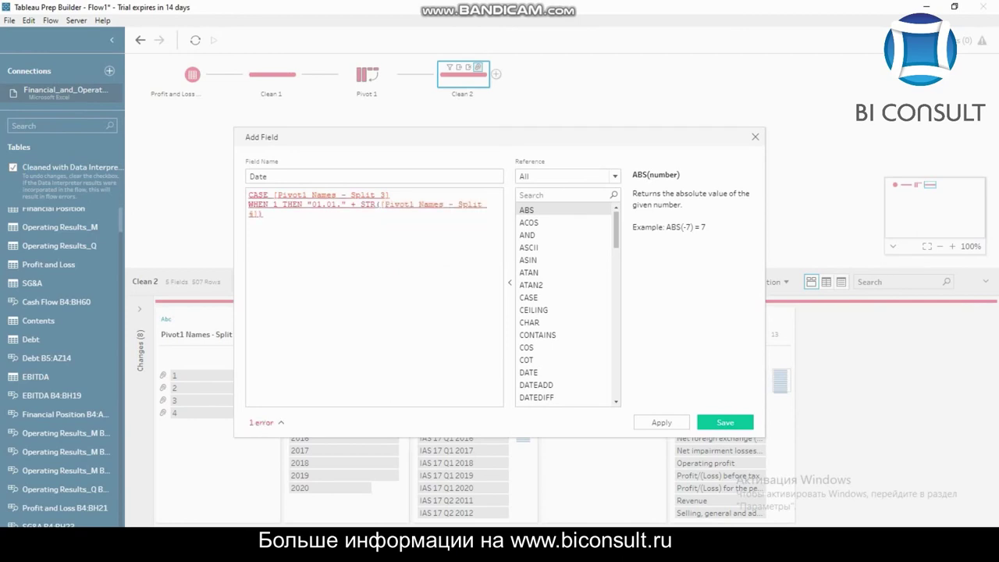
key(shift+Home)
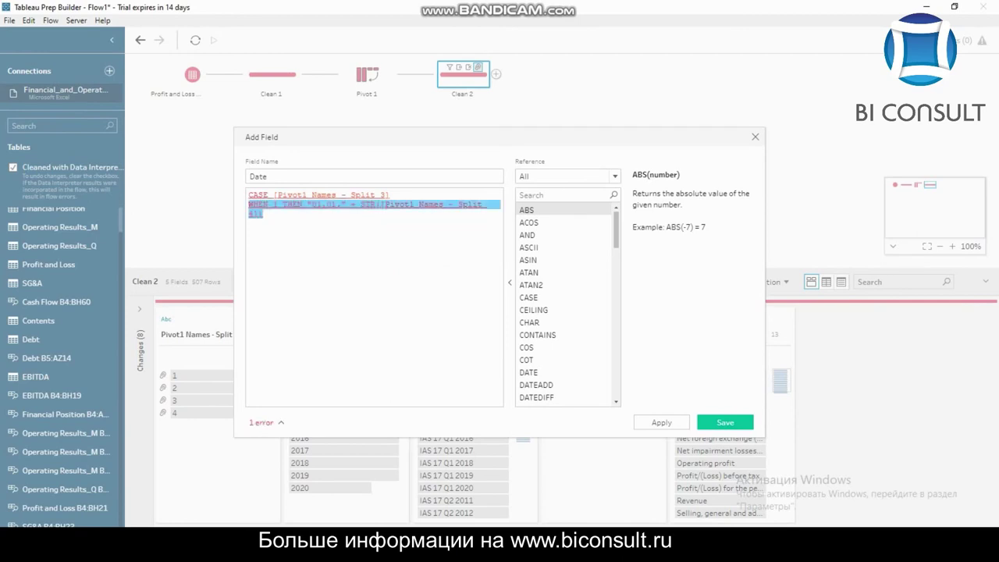
key(End)
key(Return)
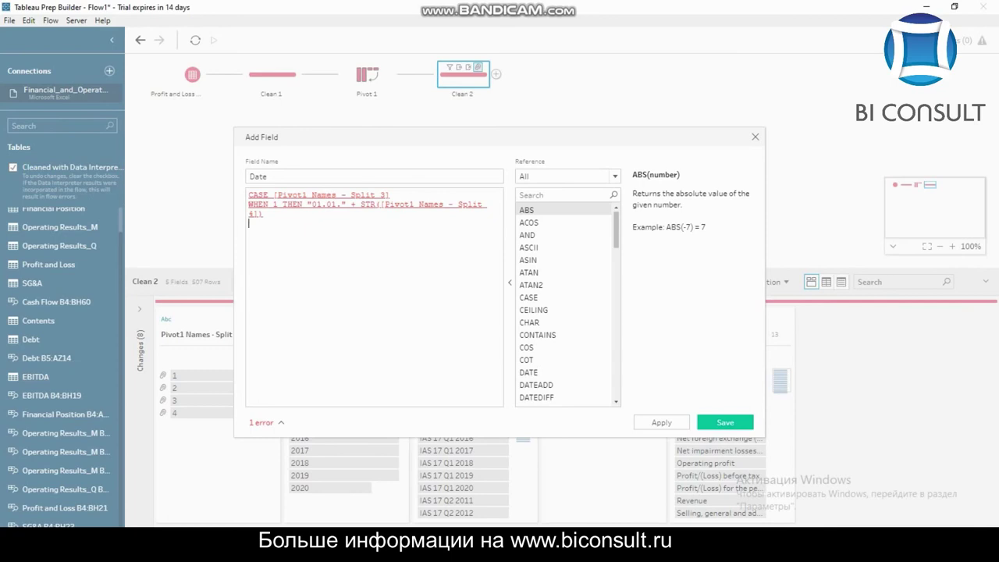
text("C:\Program Files (x86)\Bandicam\bdcam.exe")
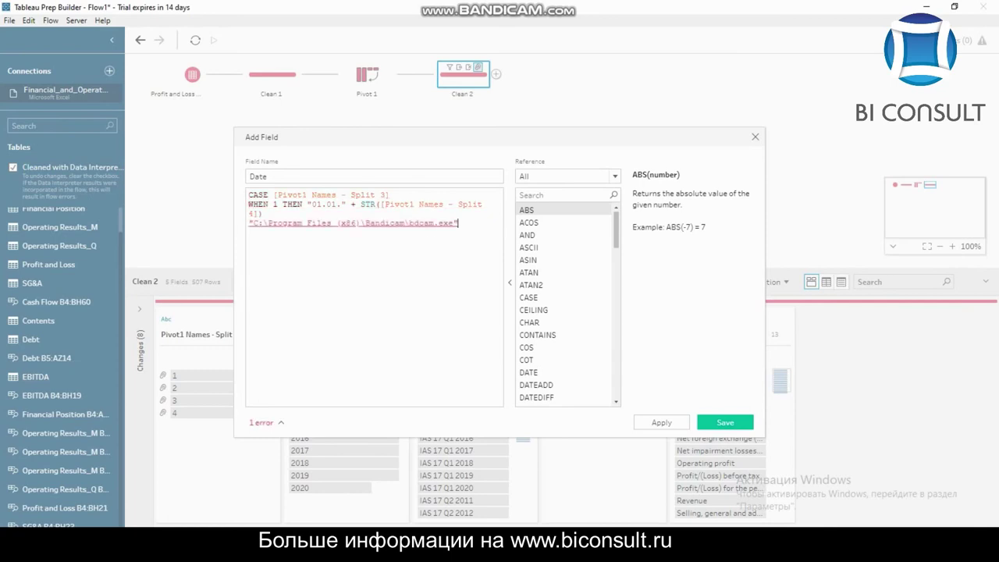
key(ctrl+z)
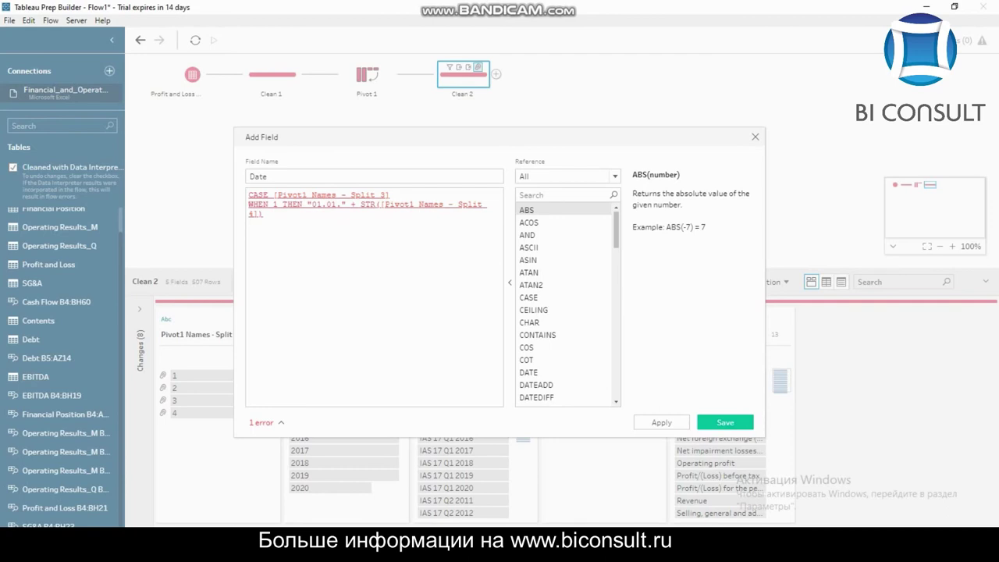
Step: Copy the WHEN 1 condition and paste three copies of it on separate lines below
key(shift+End)
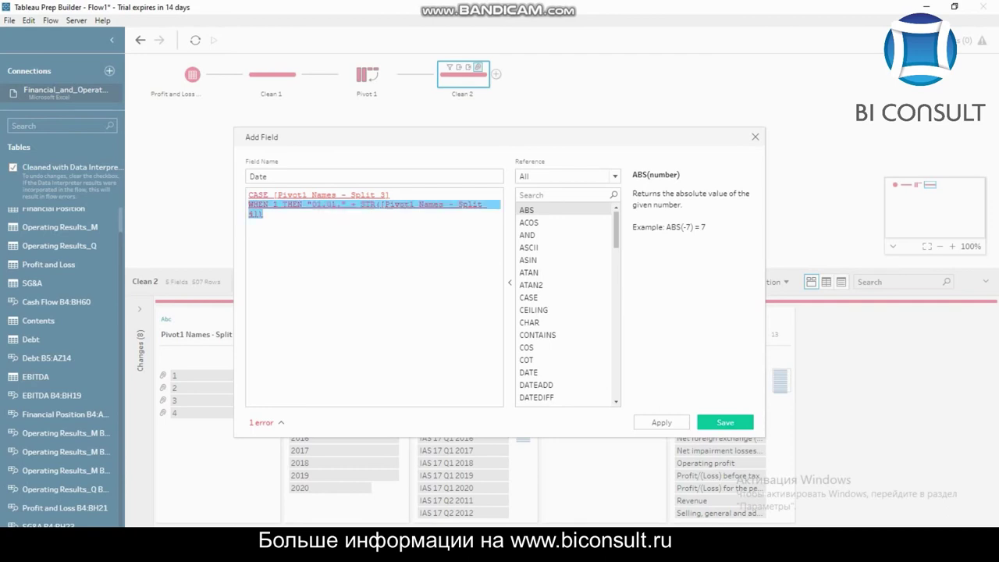
key(ctrl+c)
key(Down)
key(ctrl+v)
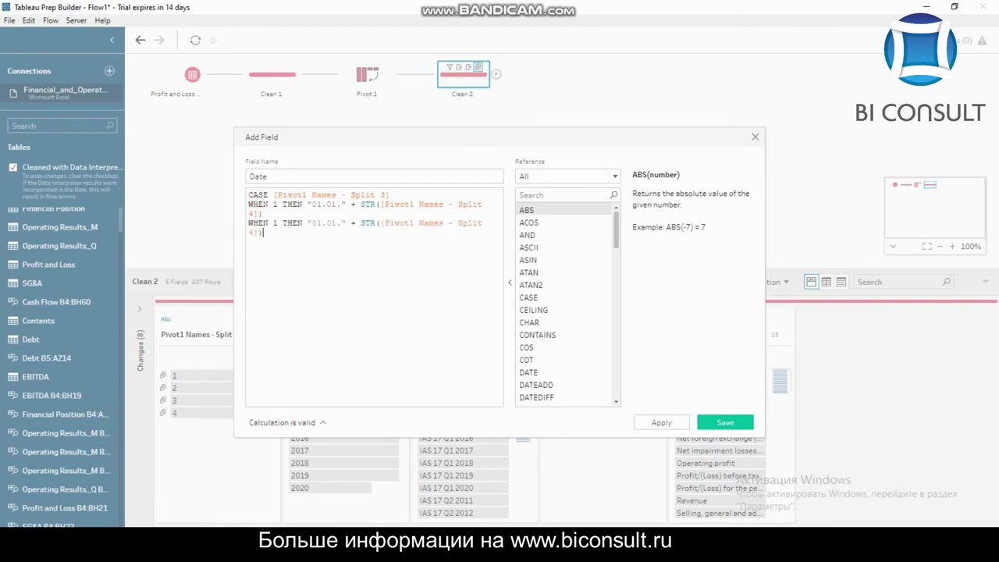
key(Return)
key(ctrl+v)
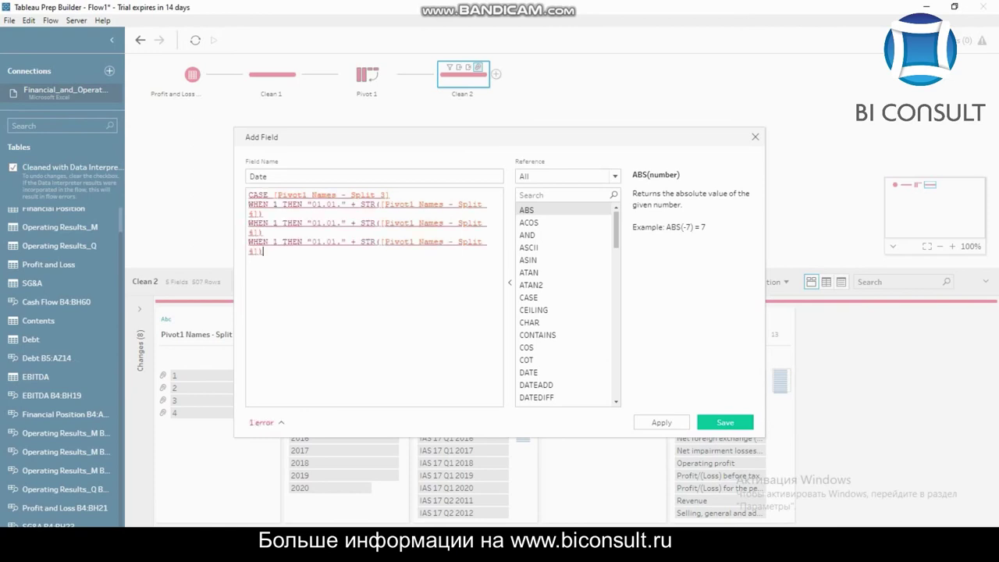
key(Return)
key(ctrl+v)
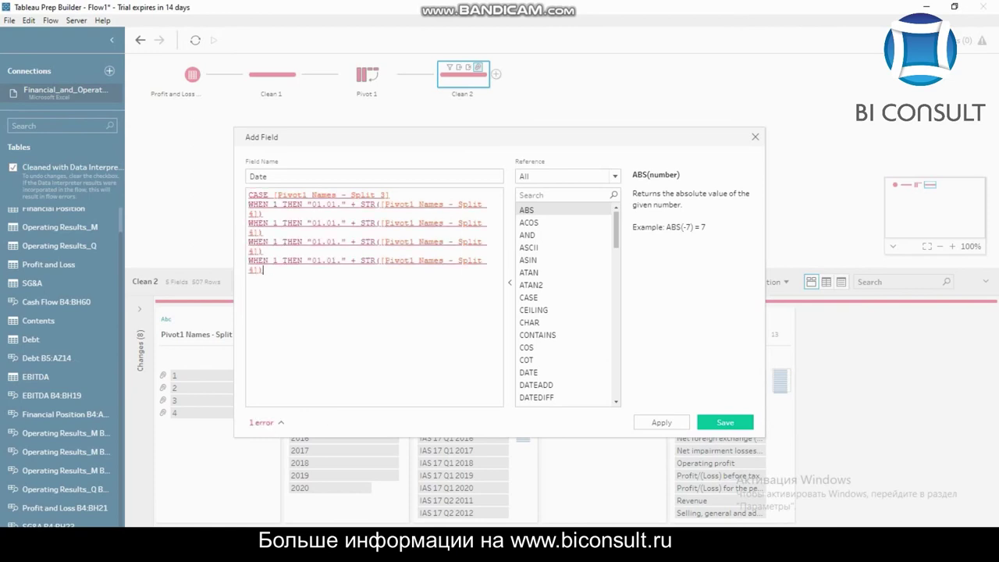
Step: Renumber the three copied conditions as WHEN 2, WHEN 3 and WHEN 4
key(BackSpace)
text(2)
key(Down)
key(BackSpace)
text(3)
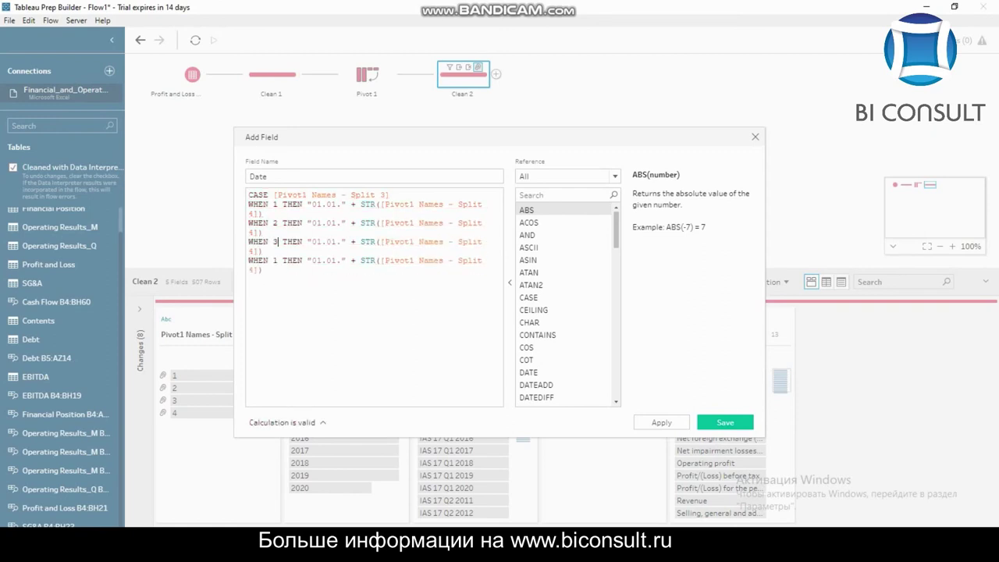
key(Down)
key(BackSpace)
text(4)
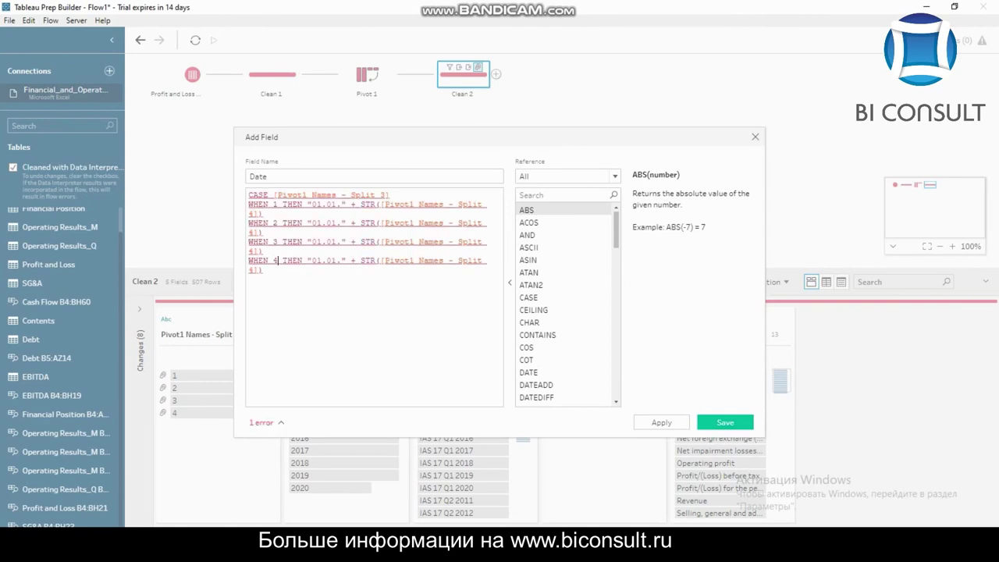
Step: Set the date strings for quarters 2 to 4 to "01.04.", "01.07." and "01.10.", and close the CASE expression with END
key(BackSpace)
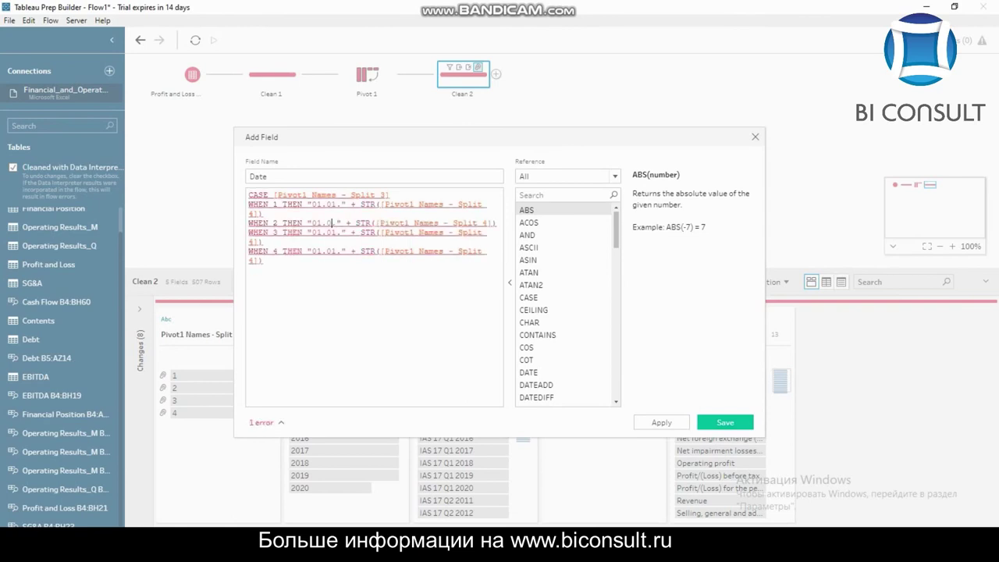
text(4)
key(BackSpace)
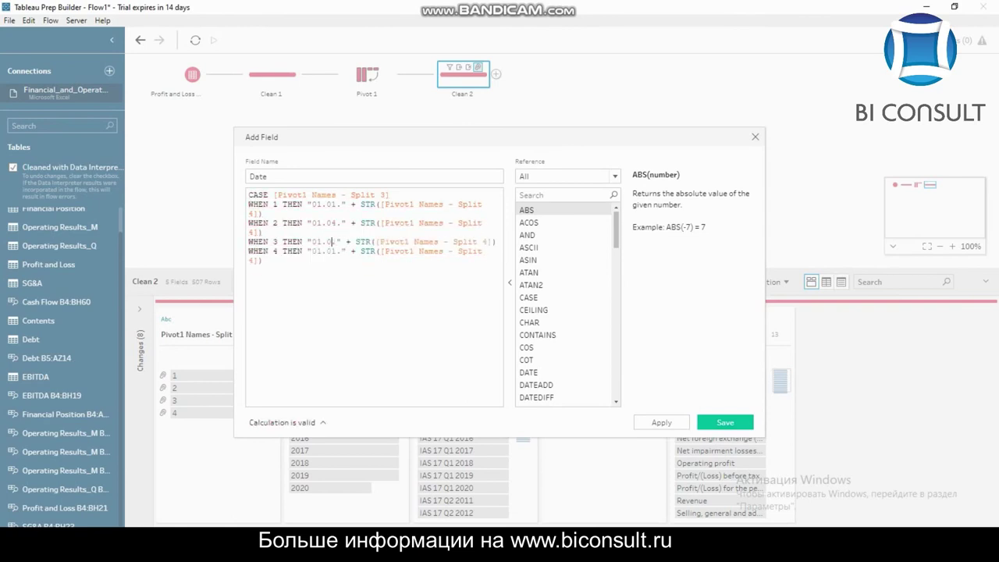
text(7)
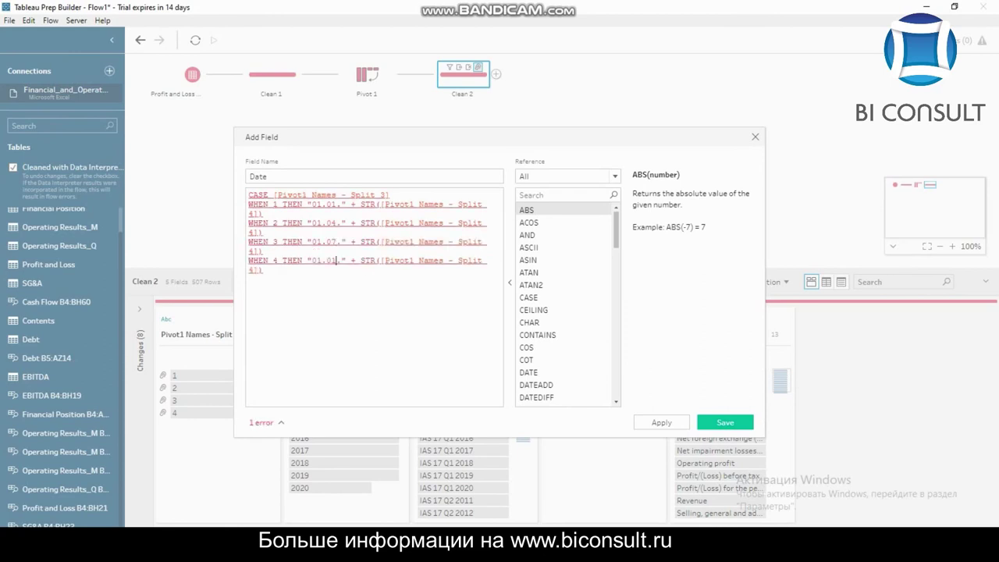
key(BackSpace)
key(BackSpace)
text(10)
key(Return)
text(END)
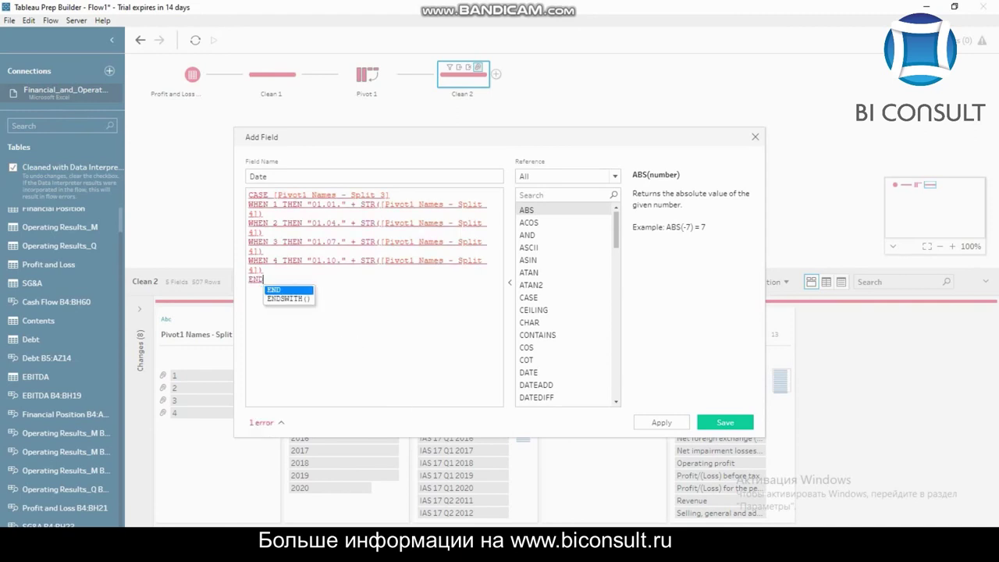
Step: Read the formula's error details and examine the Pivot1 Names split fields' data types behind the Add Field dialog
click(263, 269)
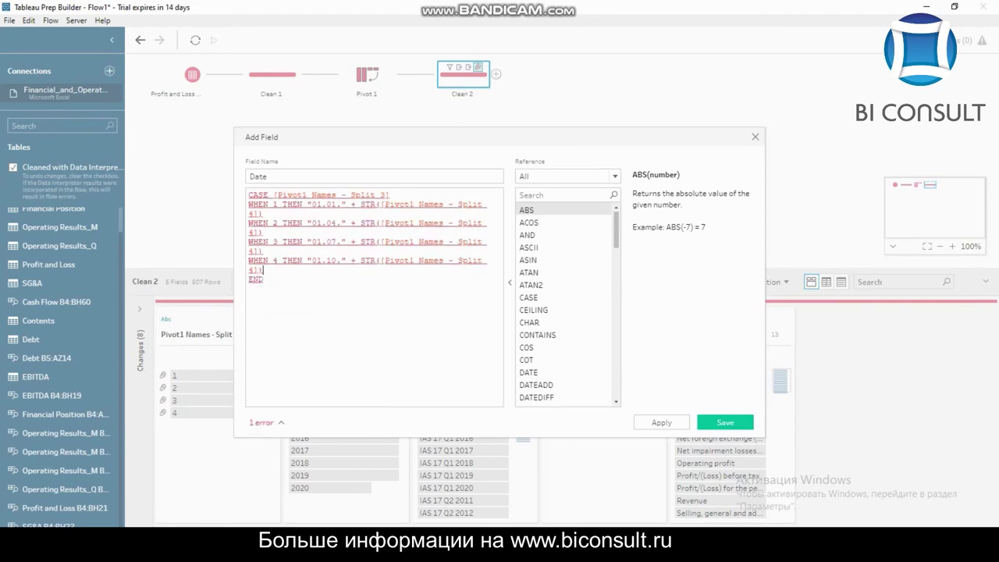
click(267, 422)
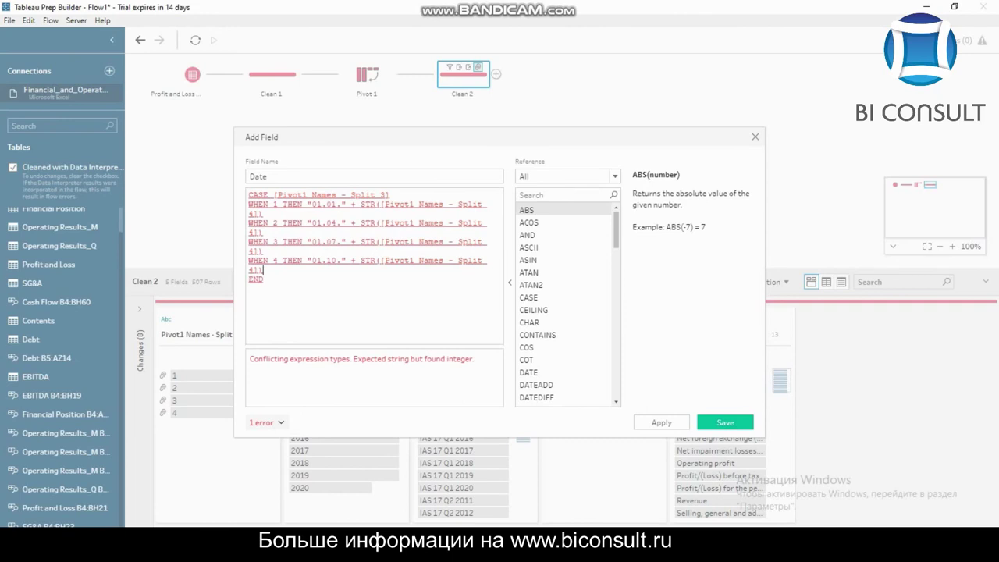
click(266, 423)
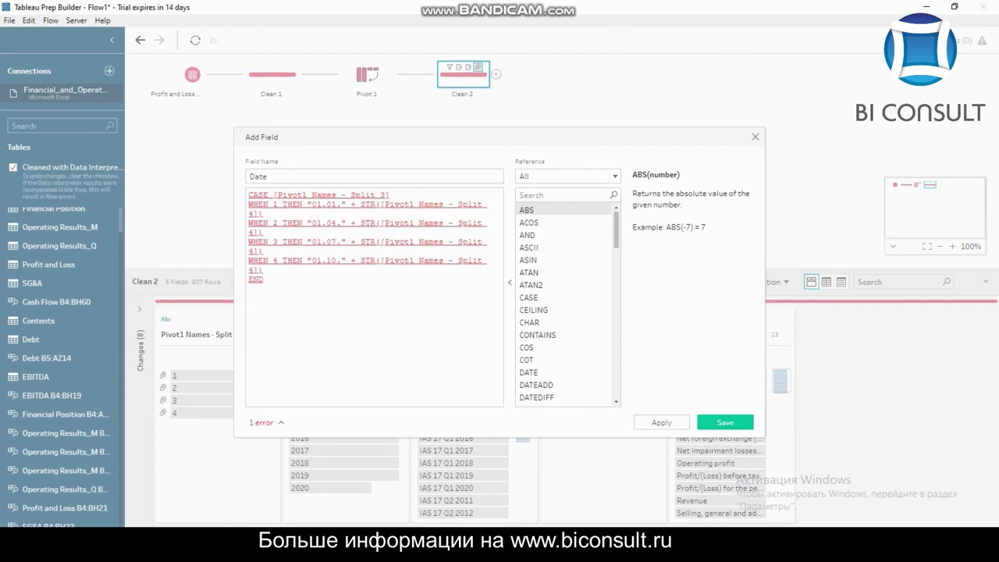
drag(499, 136, 673, 67)
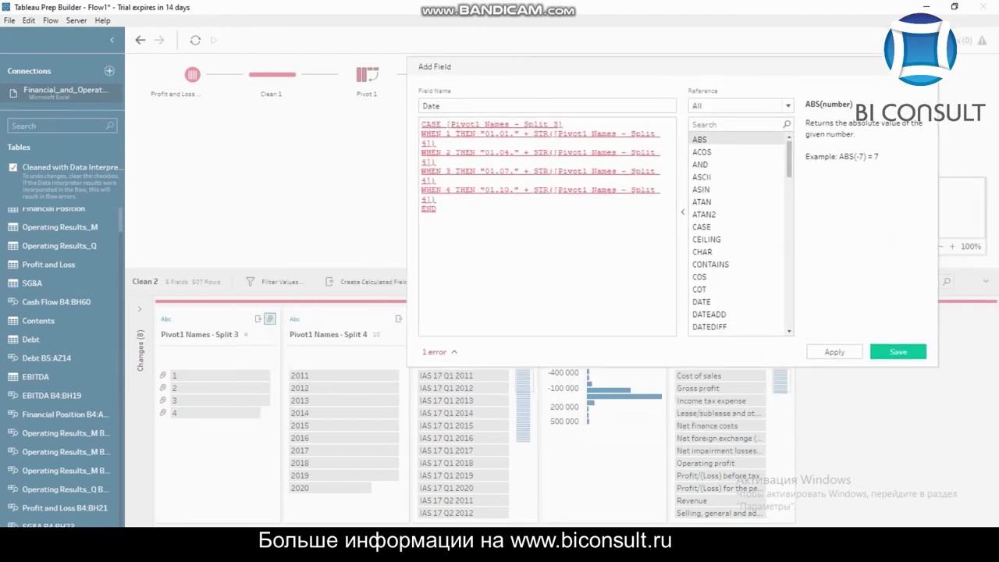
drag(523, 65, 225, 77)
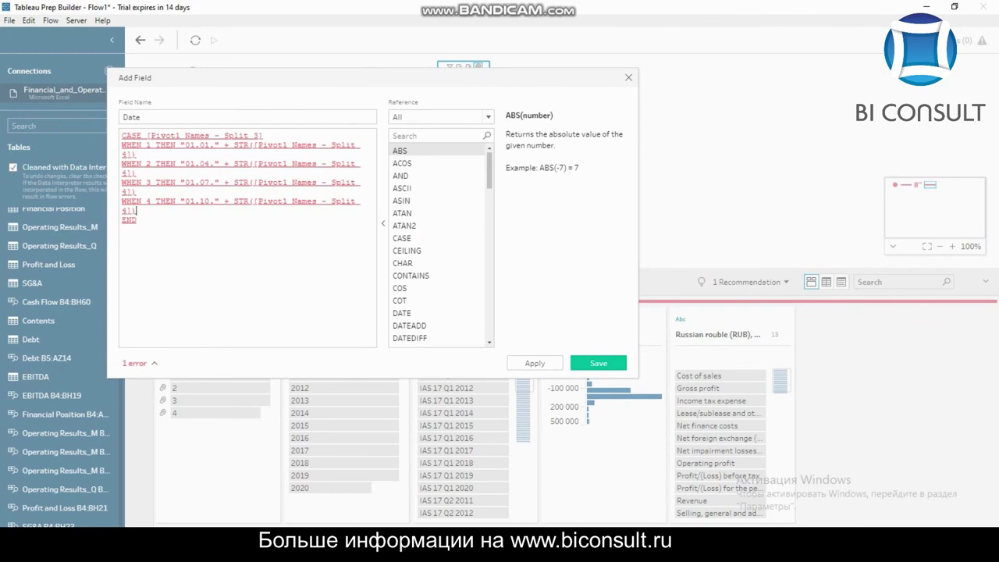
drag(225, 77, 309, 110)
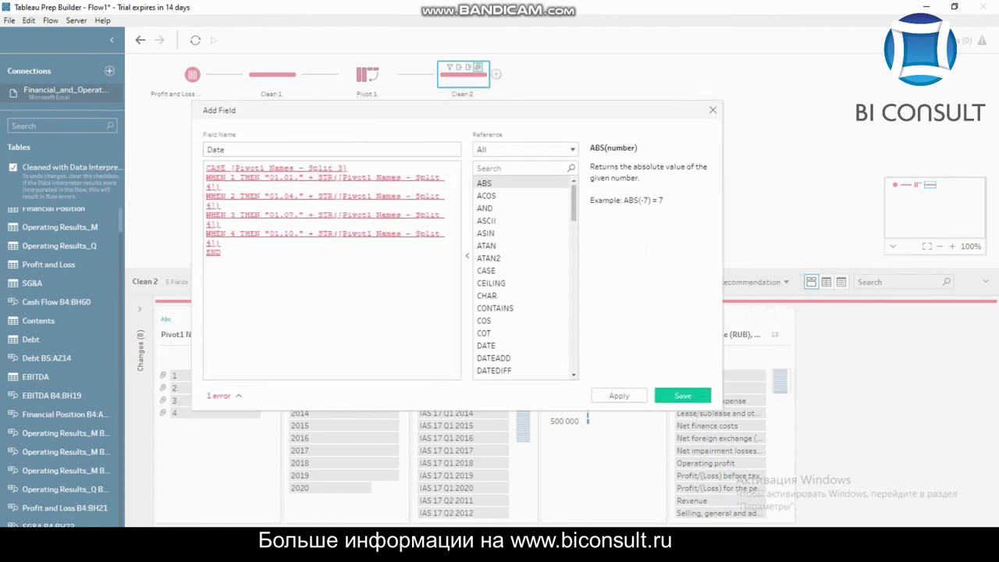
Step: Enclose the quarter numbers 1, 2, 3 and 4 in the WHEN conditions in double quotes as strings
text("1")
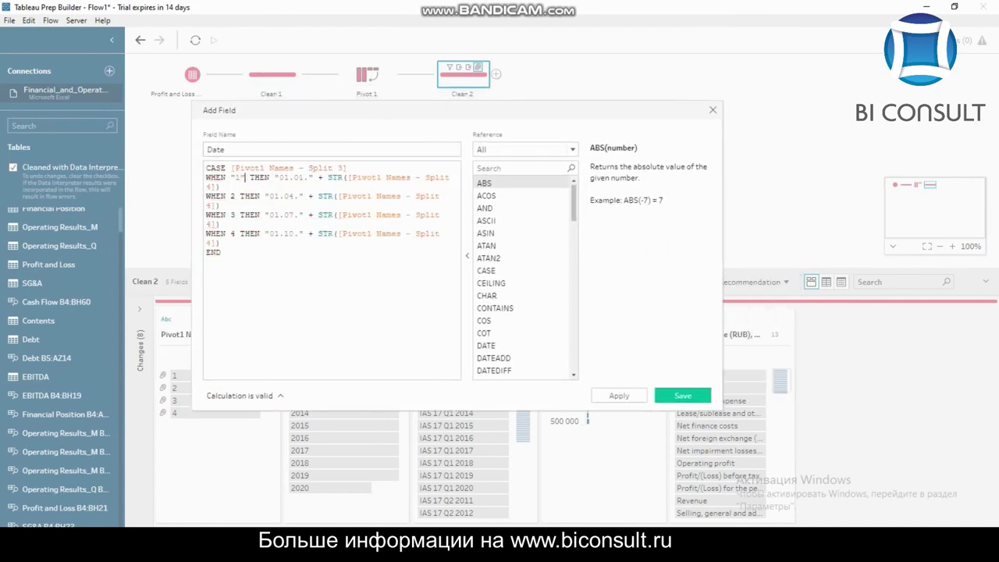
click(231, 196)
text(")
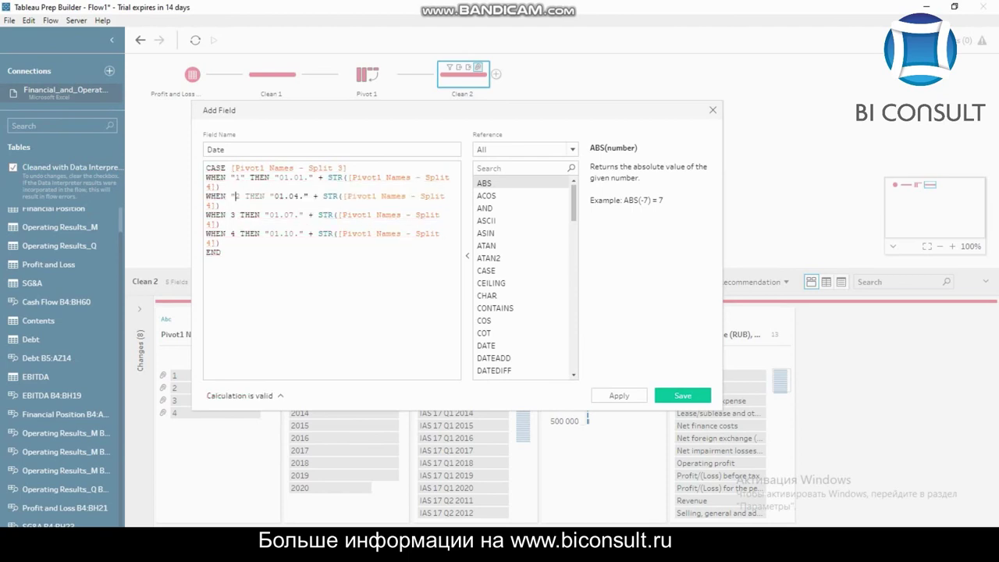
text(")
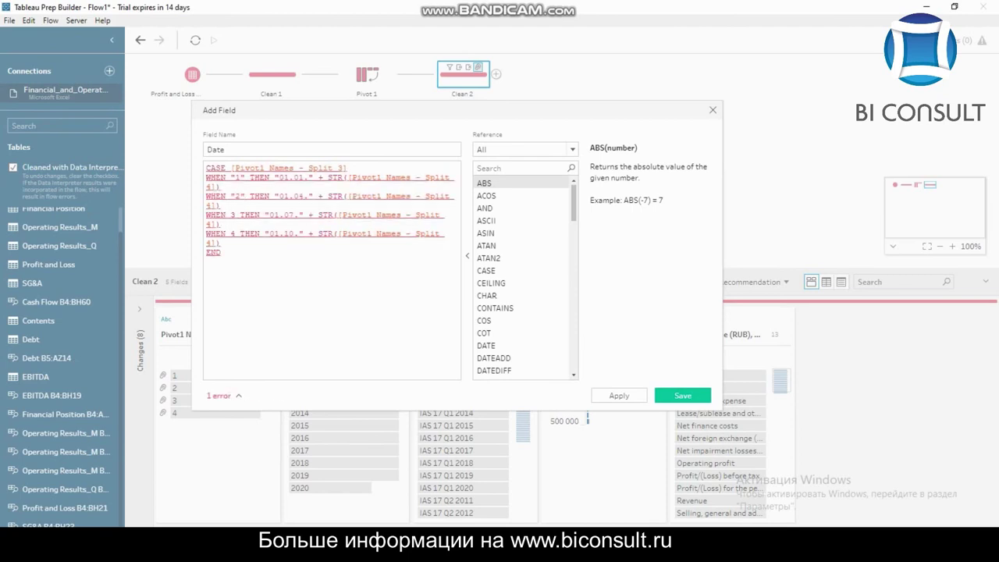
click(231, 214)
text("3)
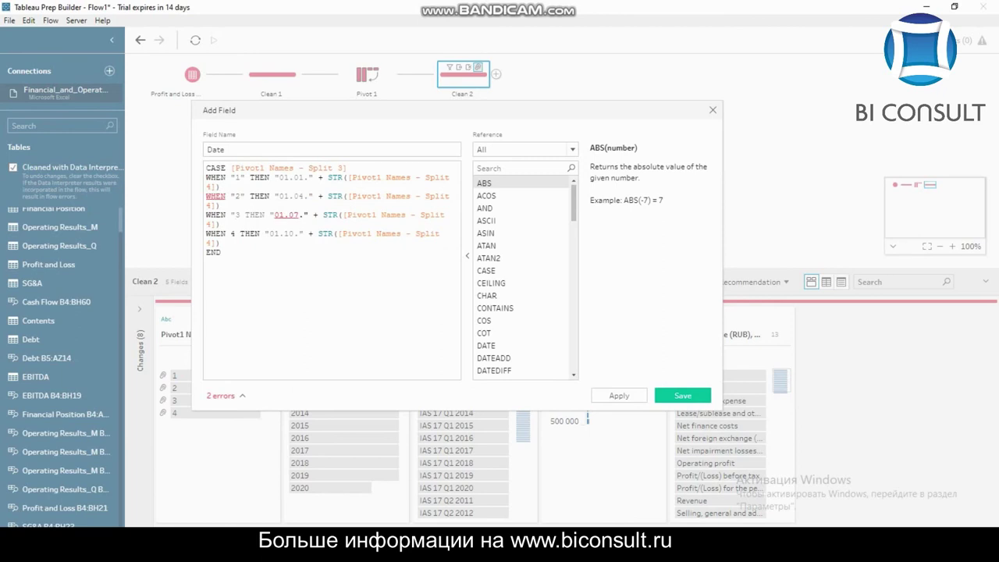
text(")
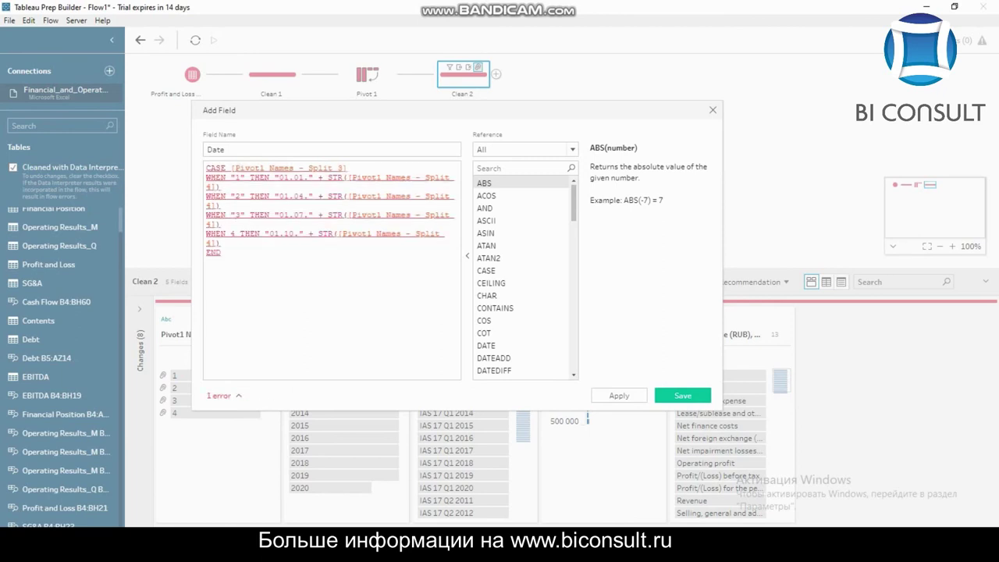
click(232, 233)
text(")
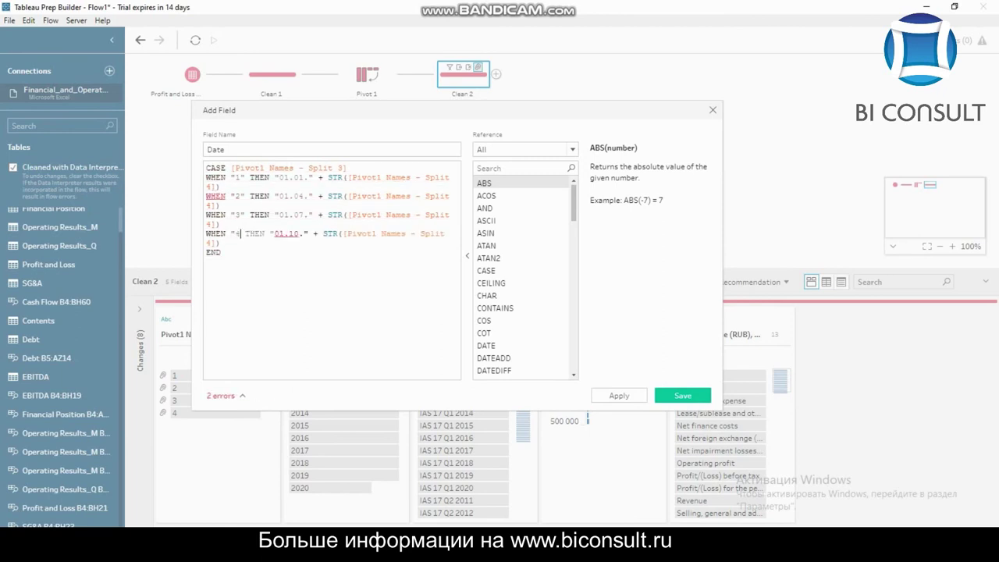
key(Right)
text(")
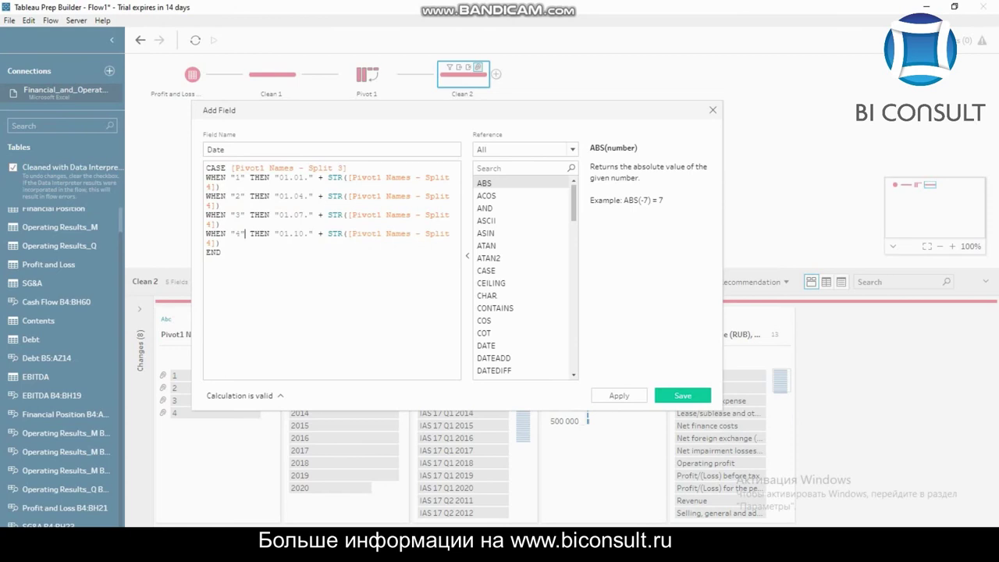
Step: Save the calculated Date field and change its data type from String to Date
click(683, 395)
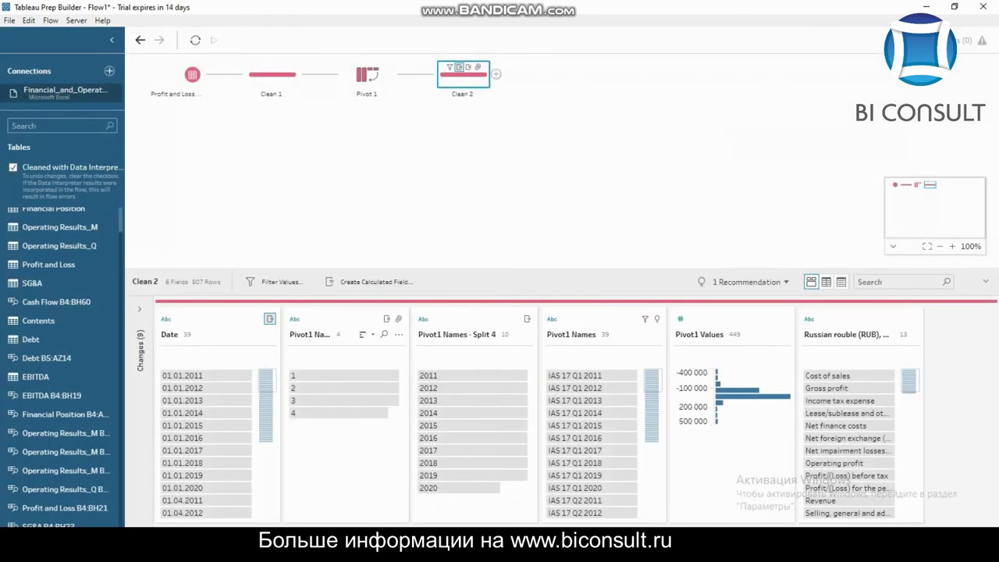
click(165, 319)
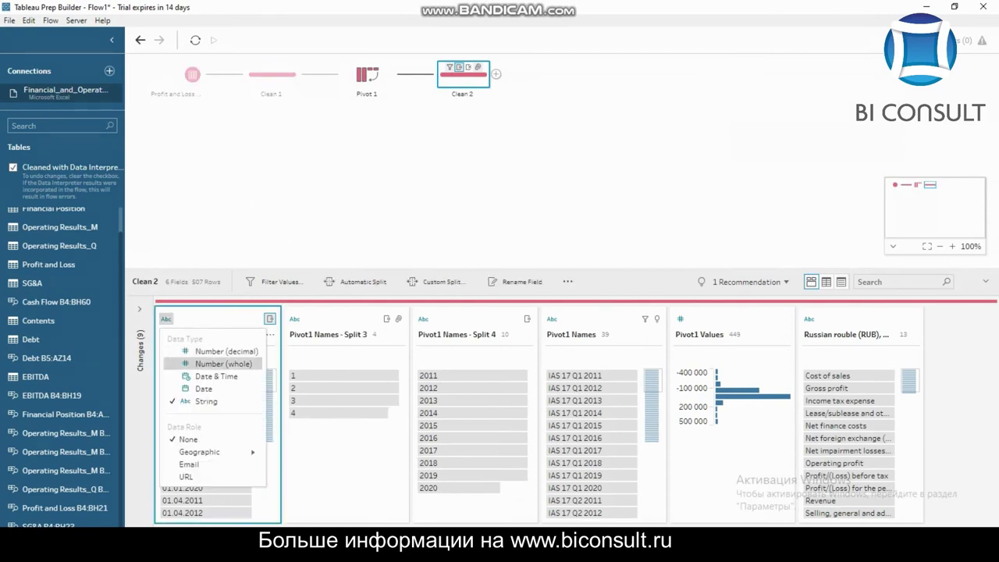
click(199, 388)
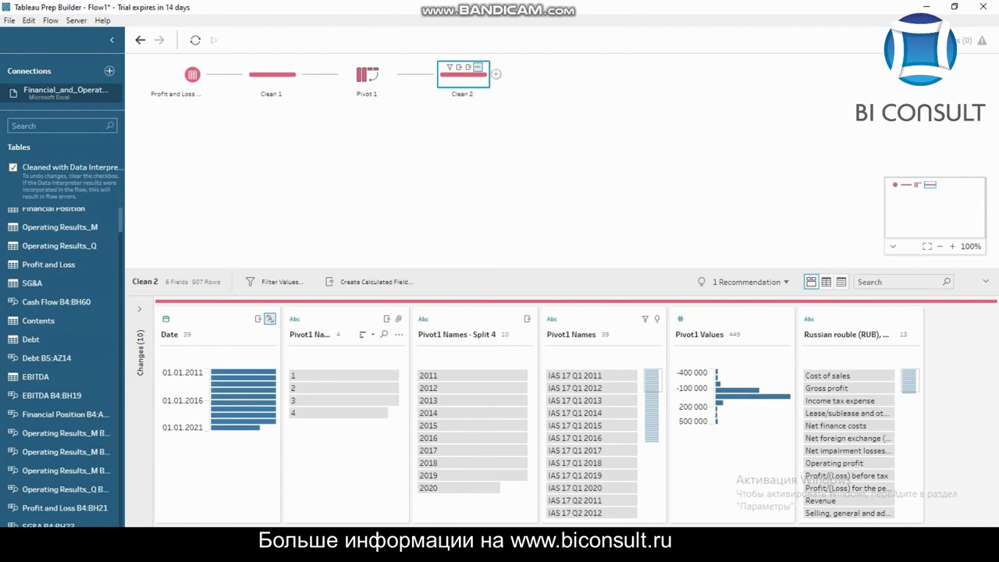
Step: Remove the Pivot1 Names - Split 3, Pivot1 Names - Split 4 and Pivot1 Names fields from Clean 2
click(328, 334)
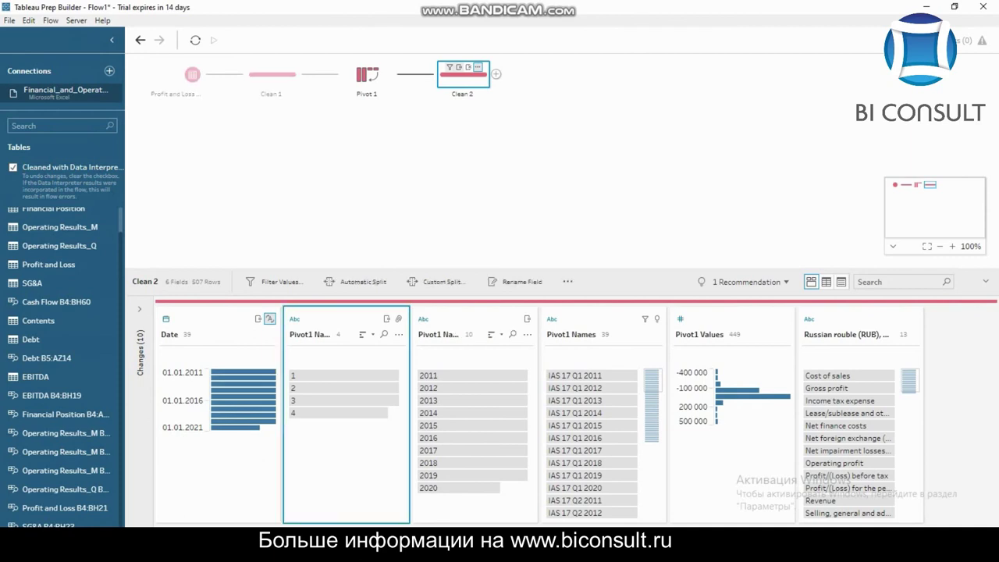
ctrl+click(452, 334)
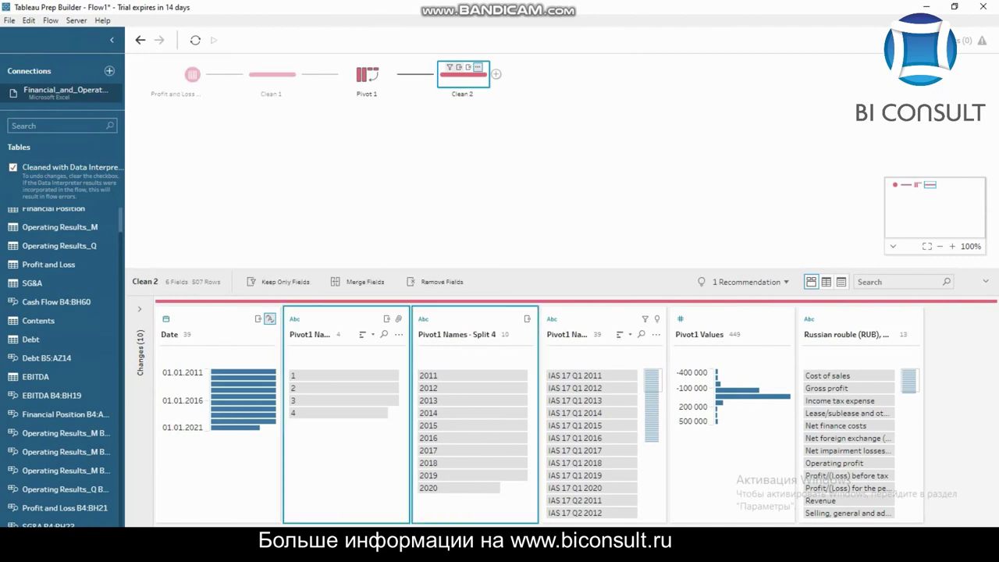
ctrl+click(594, 334)
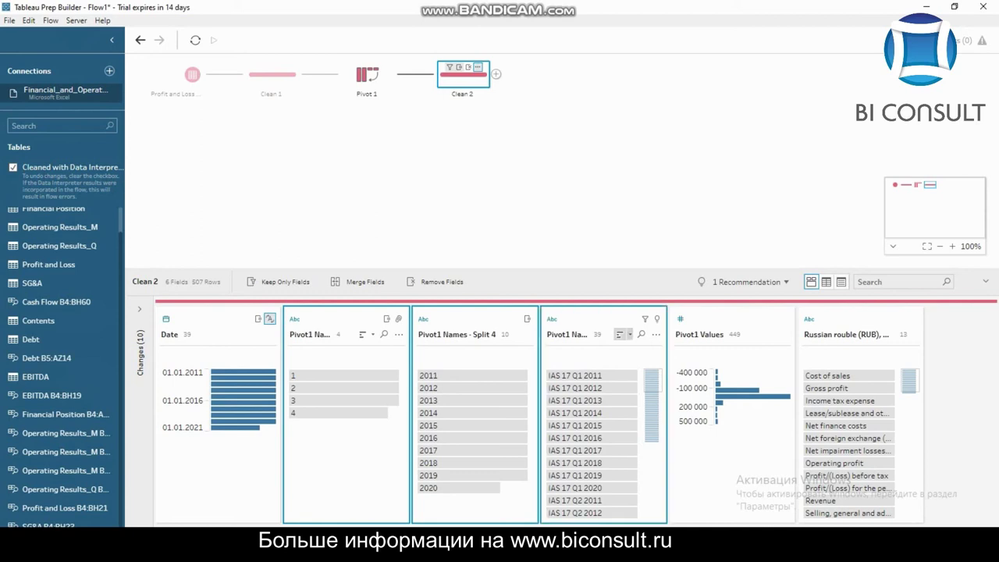
click(433, 282)
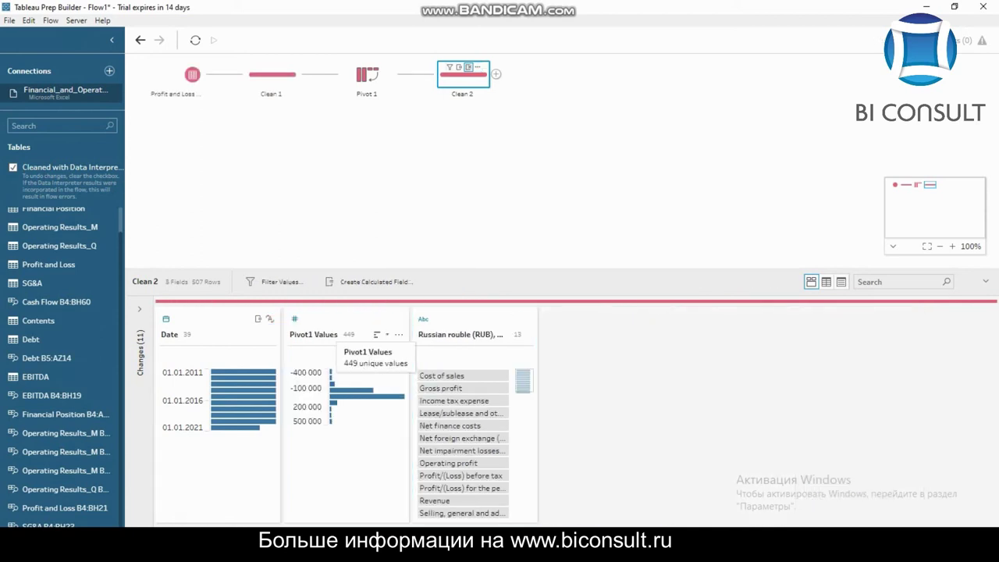
Step: Rename the Pivot1 Values field to Value
double_click(313, 334)
key(BackSpace)
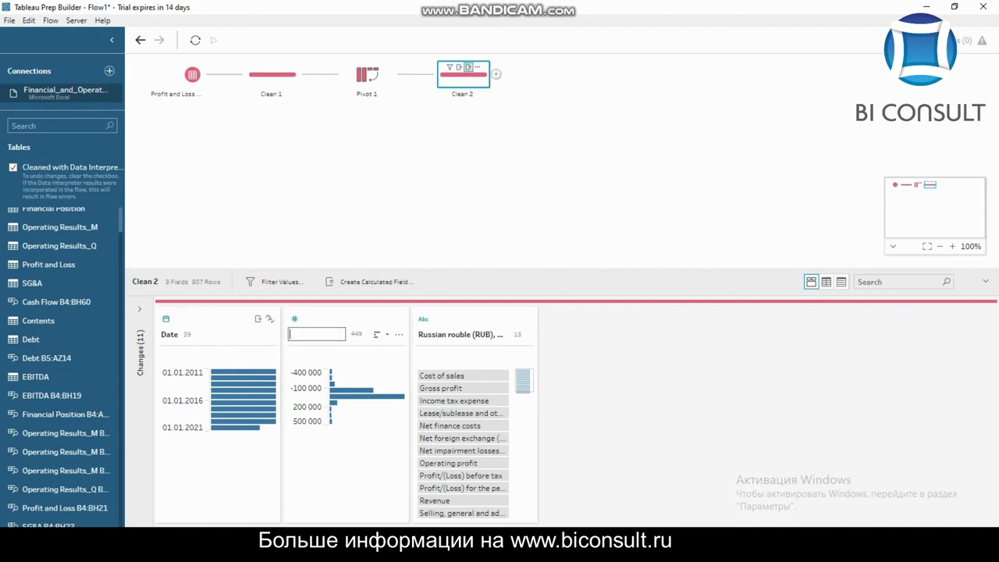
text(Value)
key(Return)
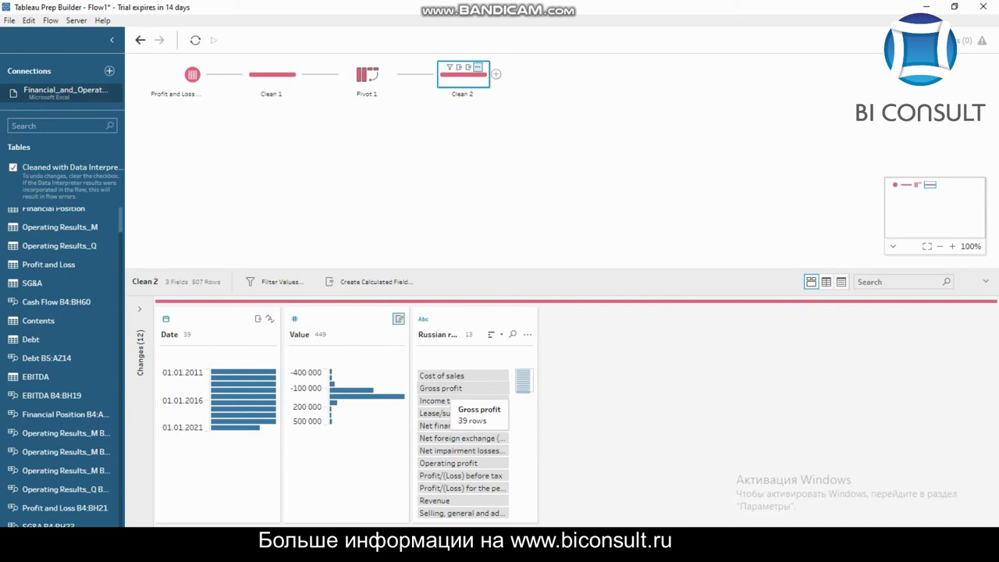
Step: Highlight the Gross profit rows across the fields, and add an Output step after Clean 2
click(448, 388)
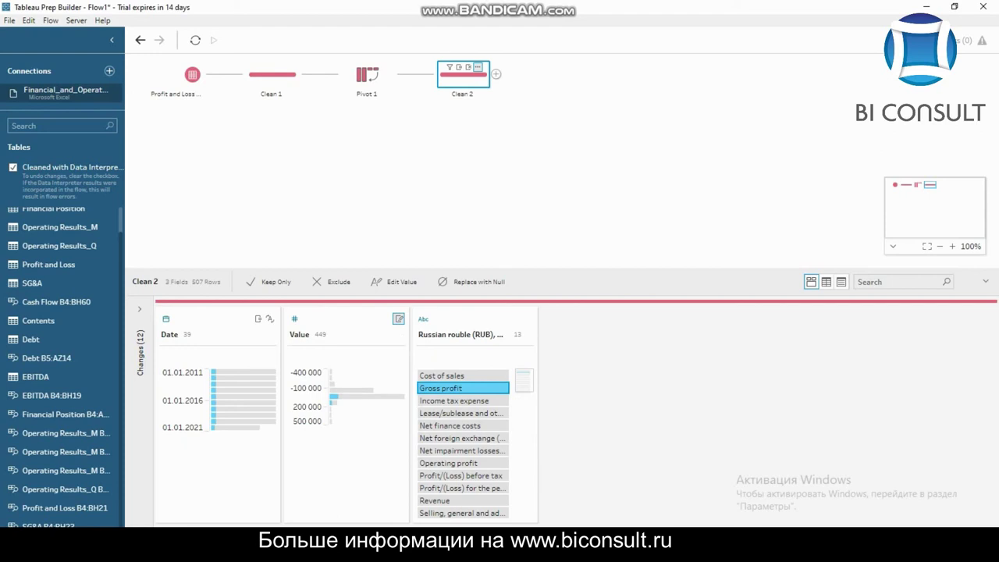
click(477, 67)
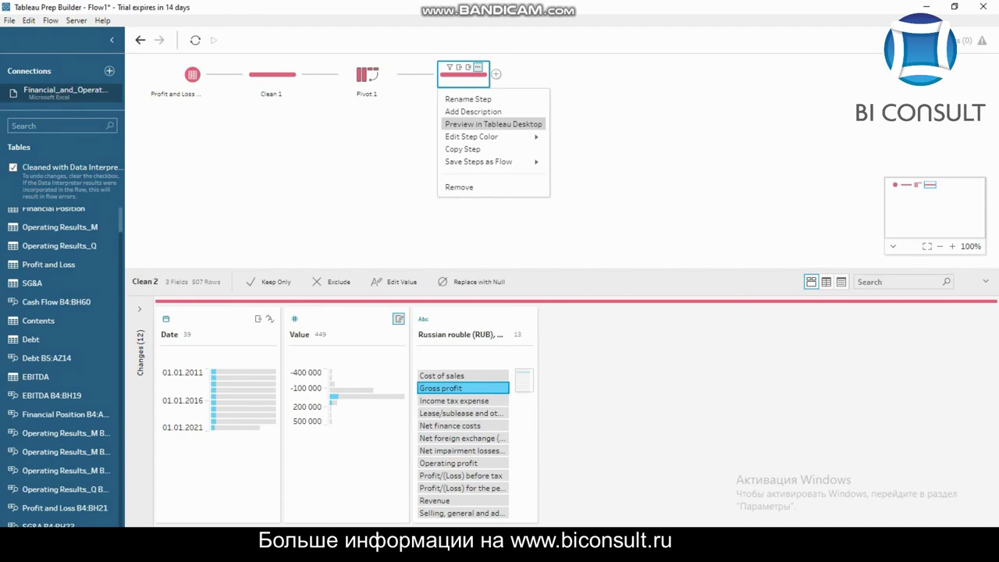
click(496, 74)
click(496, 75)
click(522, 165)
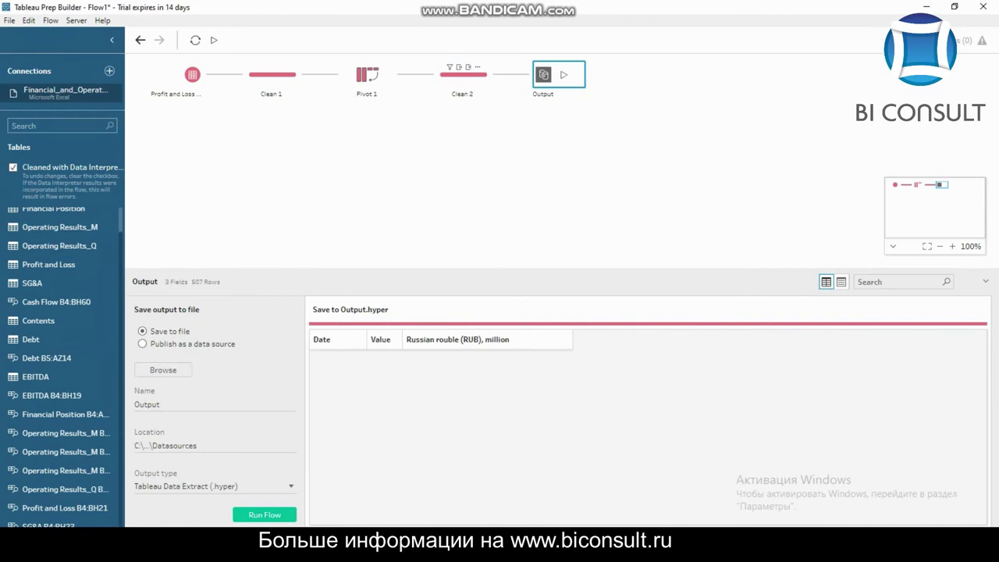
Step: Look through the file types offered for the output and return to the Clean 2 step
click(215, 485)
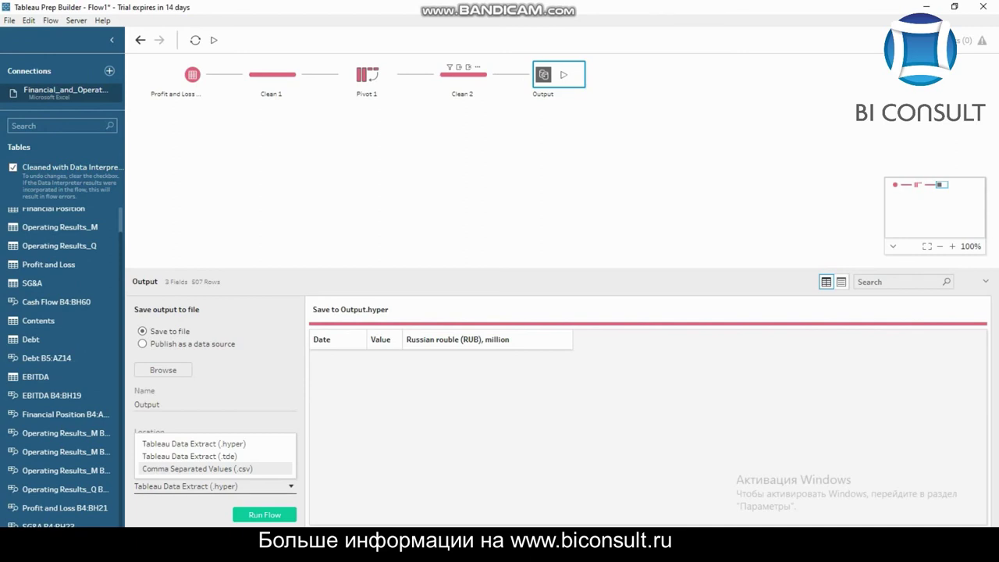
click(215, 468)
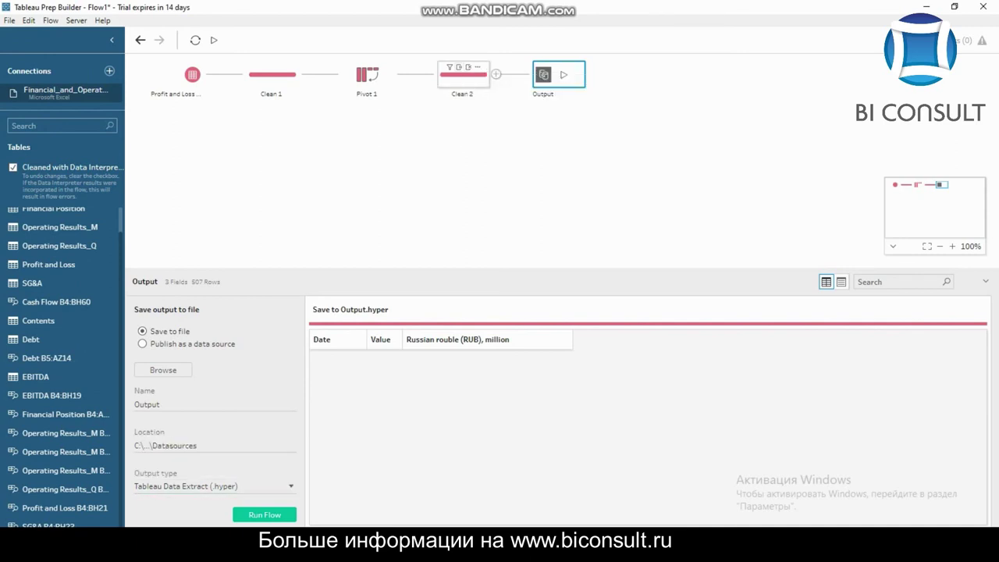
click(463, 74)
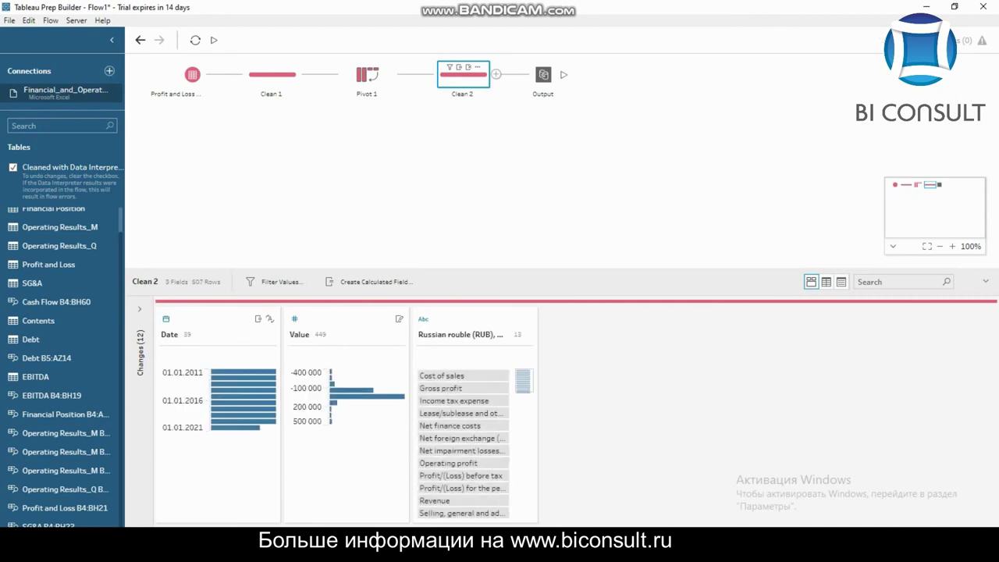